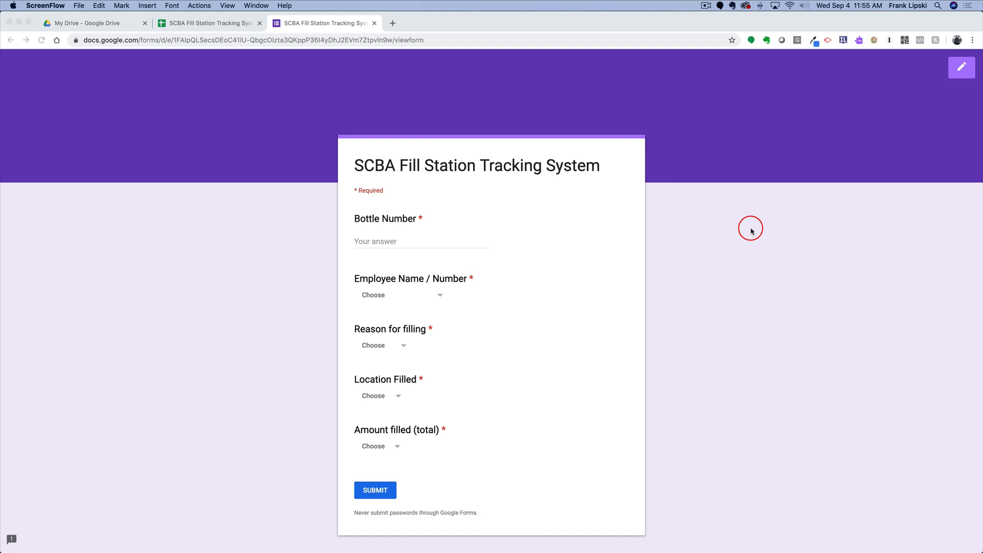
- Switch to the SCBA Fill Station Tracking System responses spreadsheet and review the columns of logged form data
left_click(199, 25)
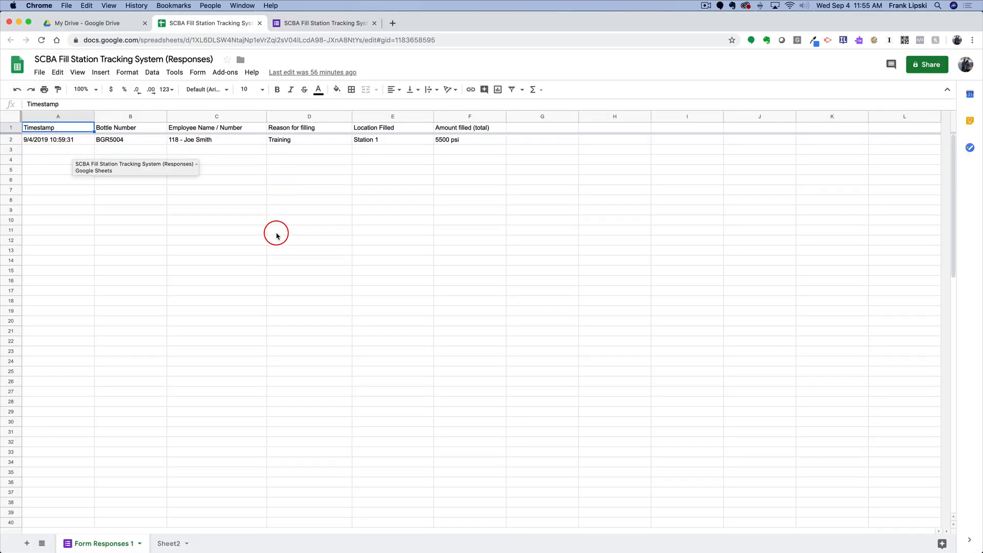
left_click(273, 219)
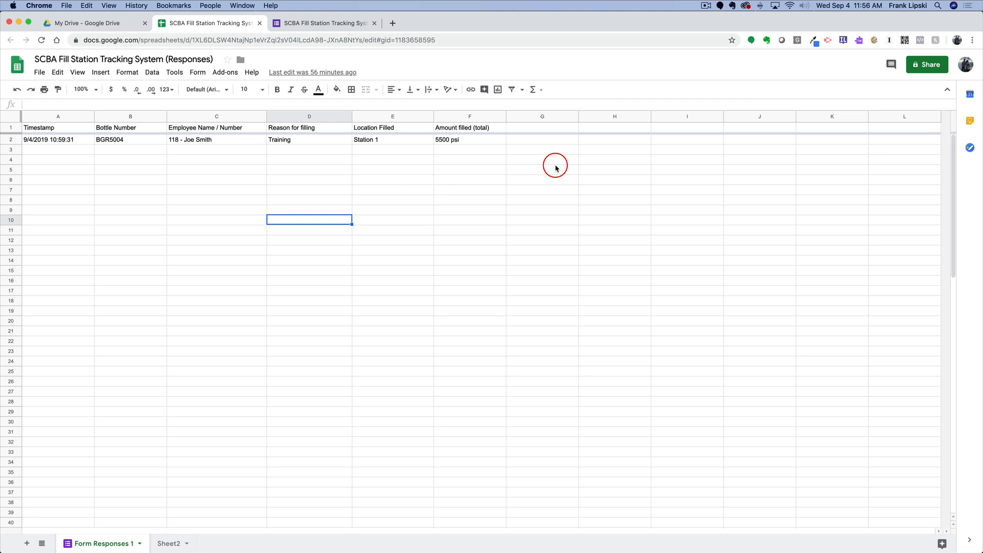
- Switch to Google Drive and open Drive from the list of Google apps
left_click(99, 25)
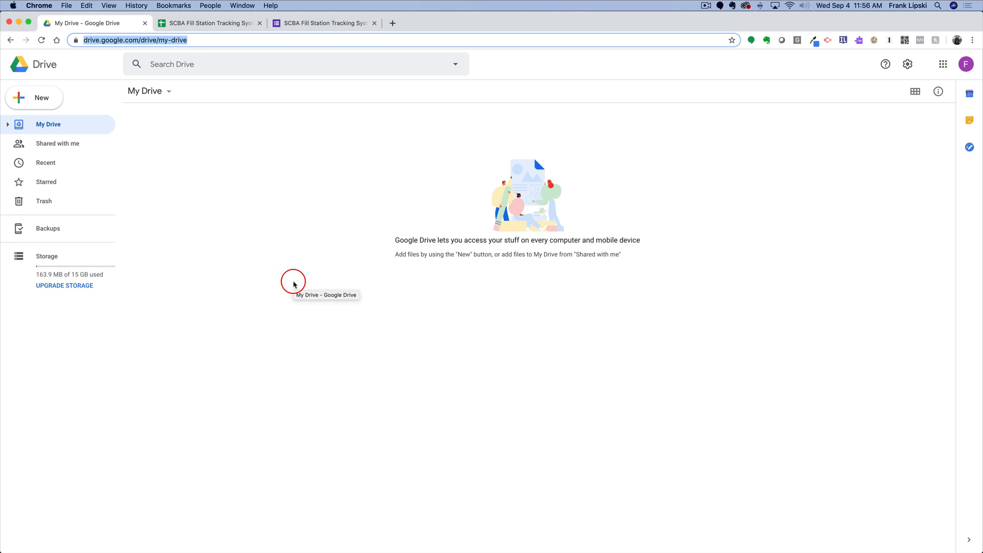
left_click(758, 327)
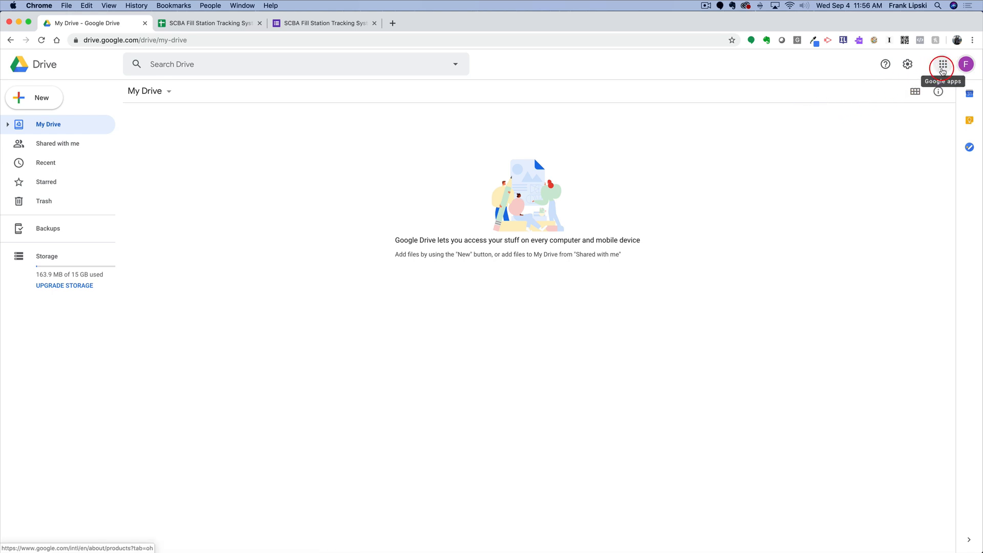
left_click(942, 67)
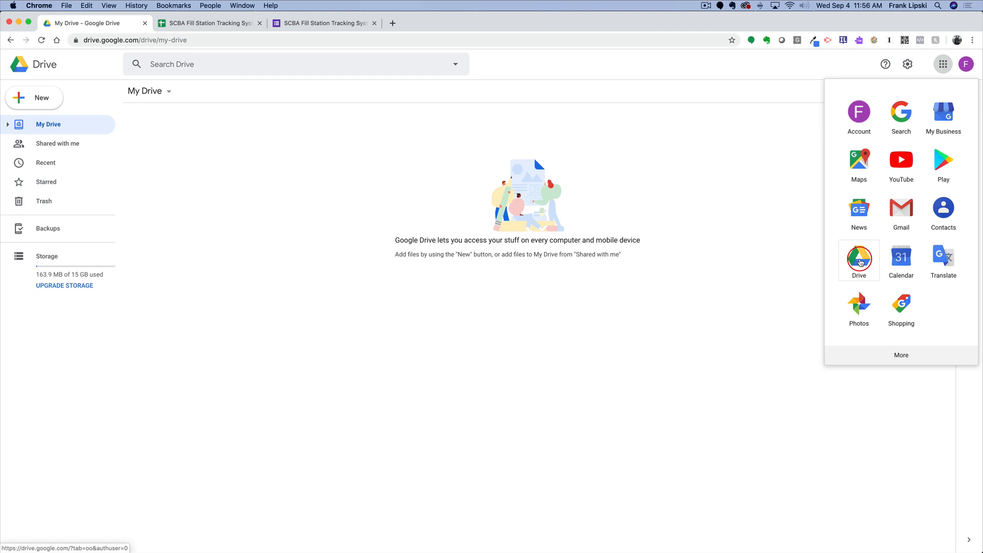
left_click(870, 262)
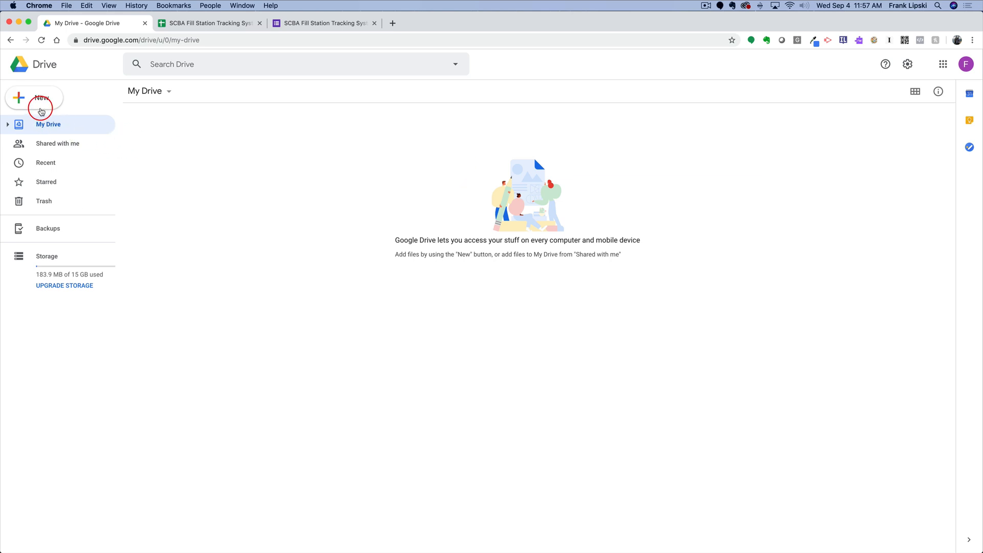
- Create a new blank Google Form in My Drive
left_click(40, 106)
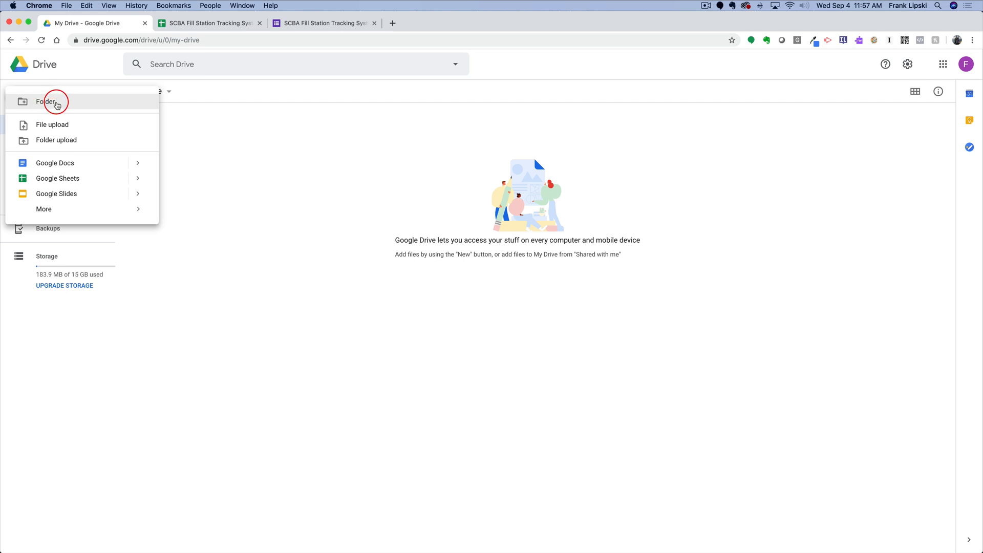
left_click(215, 151)
left_click(54, 108)
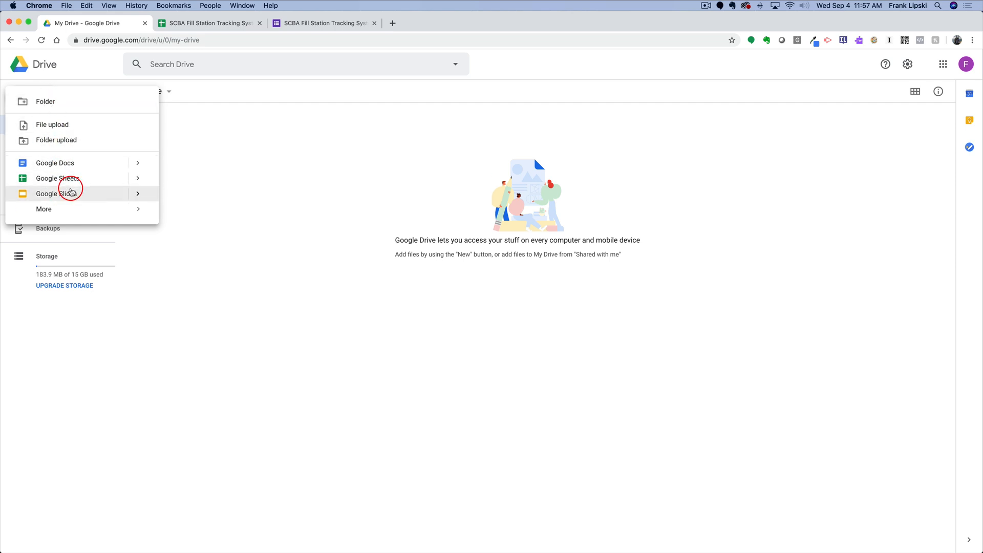
mouse_move(69, 216)
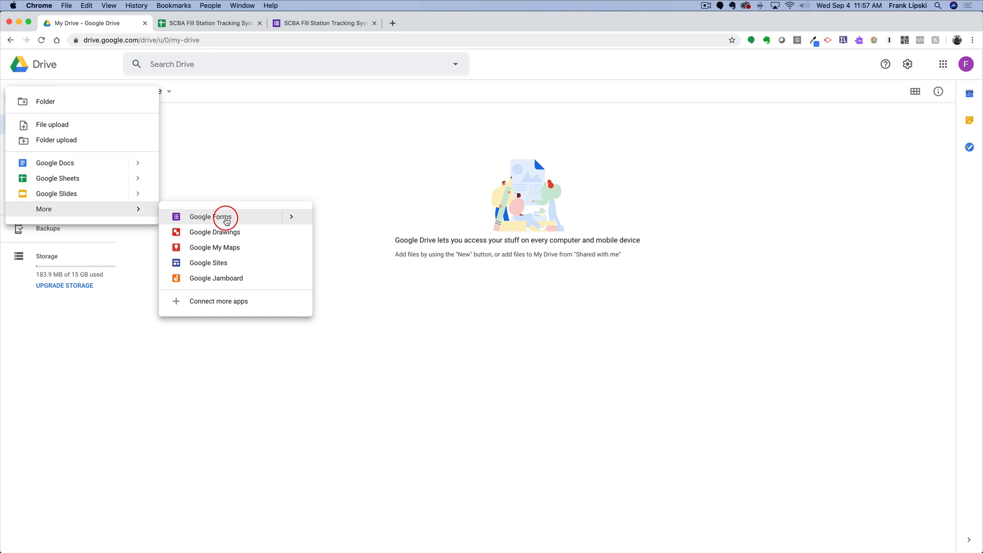
left_click(239, 220)
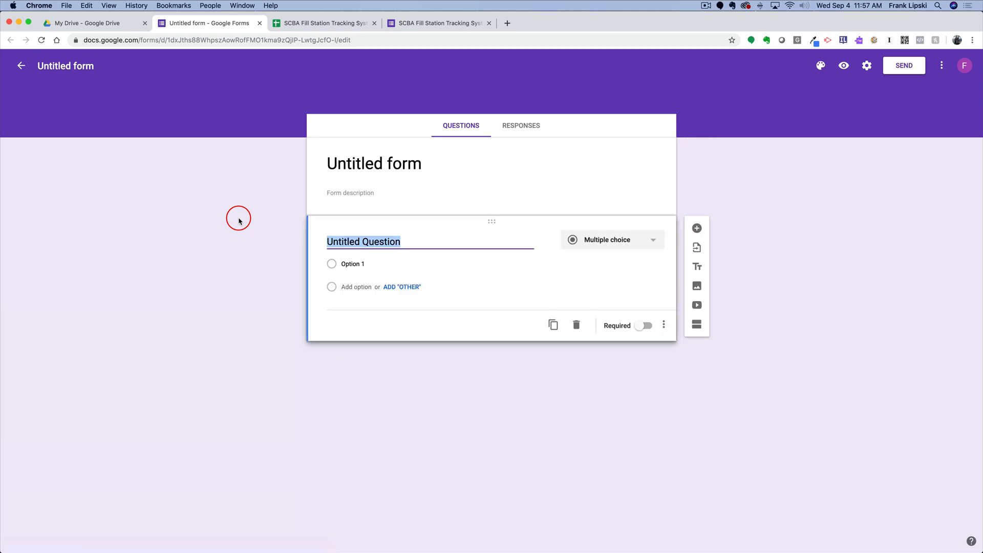
- View the new form's theme options for header, colors and font style, and close them
left_click(820, 66)
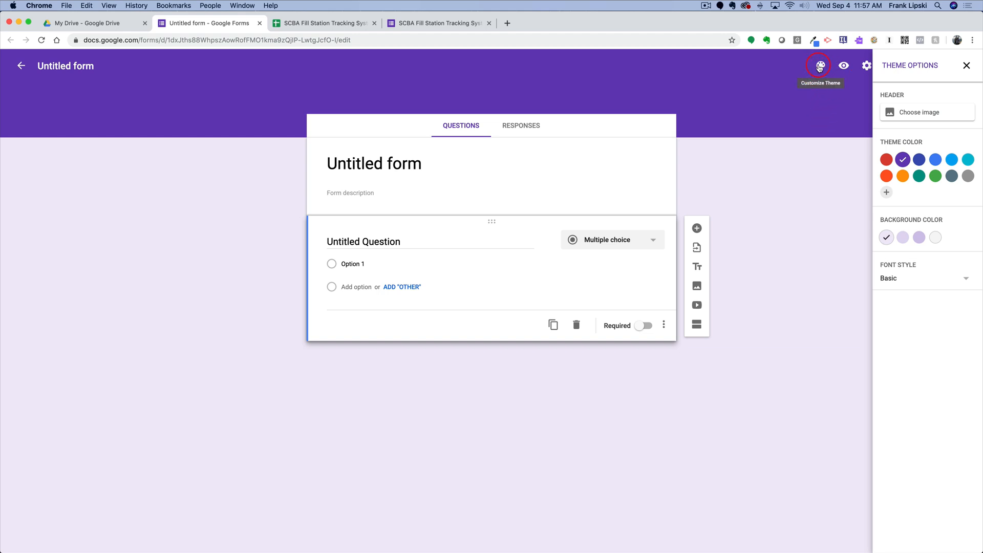
left_click(821, 70)
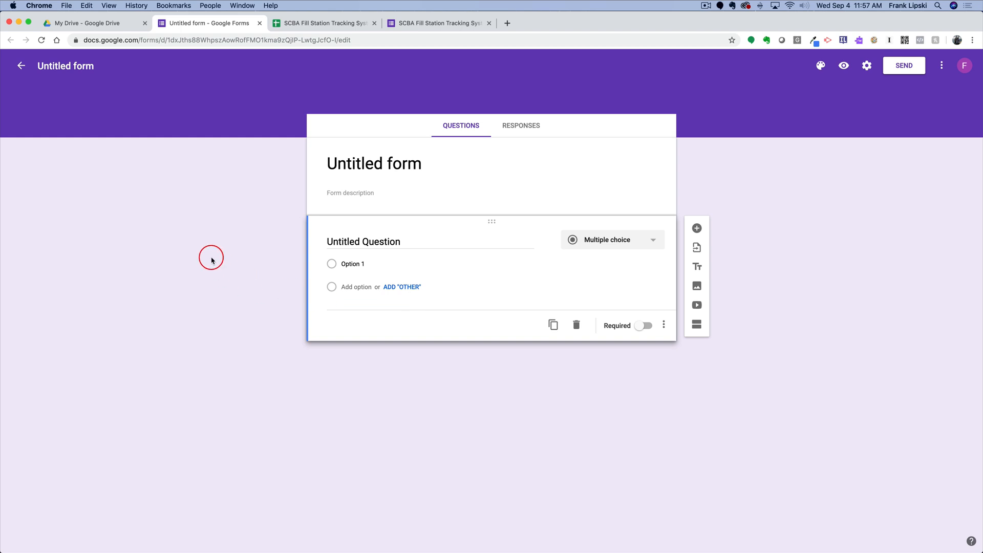
- Title the form "SCBA Fill Station Log" and apply the same title as the form's file name
left_click(390, 166)
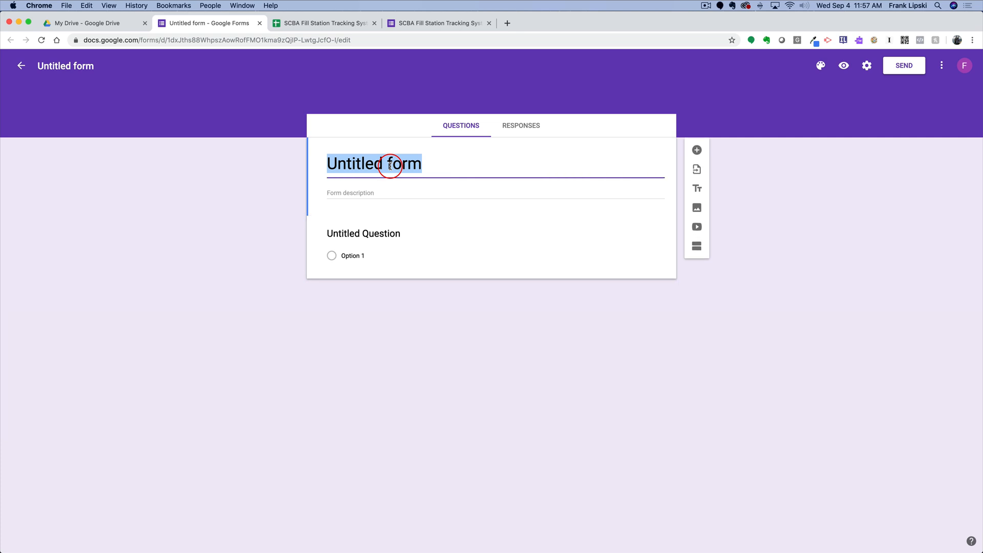
type("SCAB")
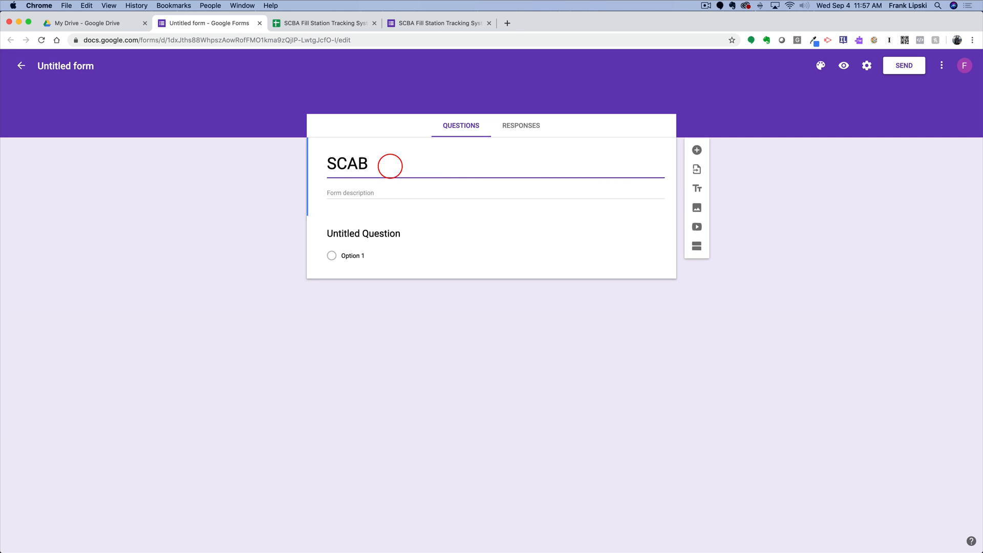
key("BackSpace")
key("BackSpace")
type("BA Fil")
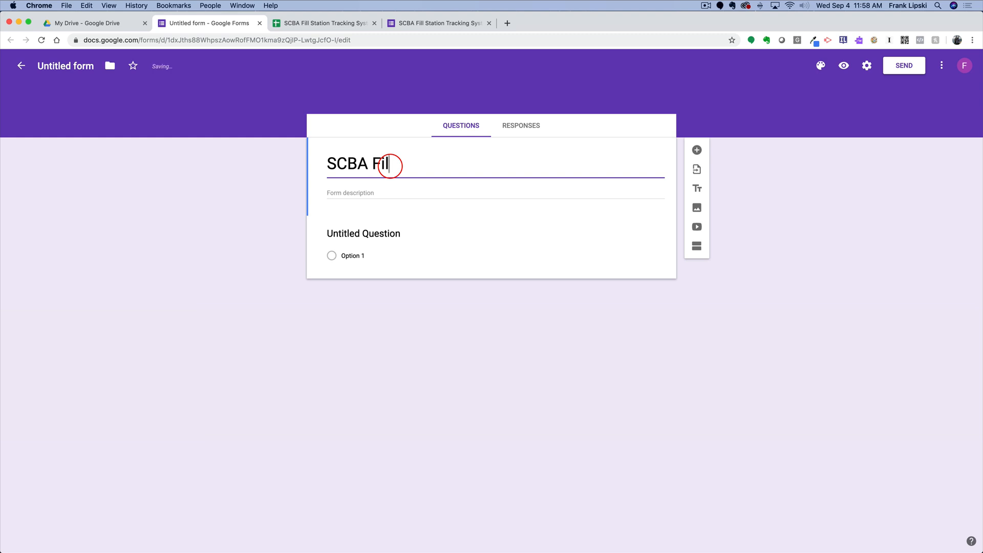
type("l Station Log")
left_click(253, 188)
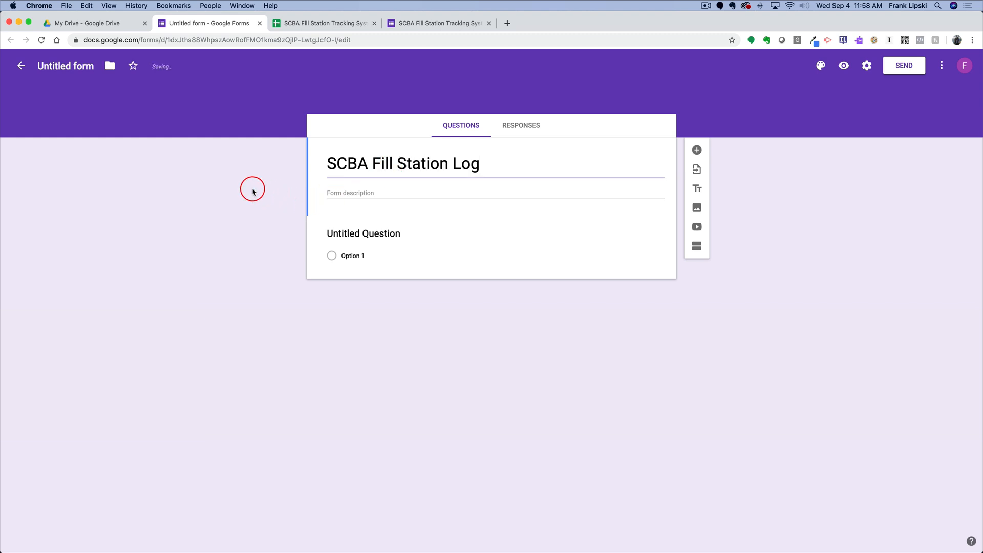
left_click(54, 67)
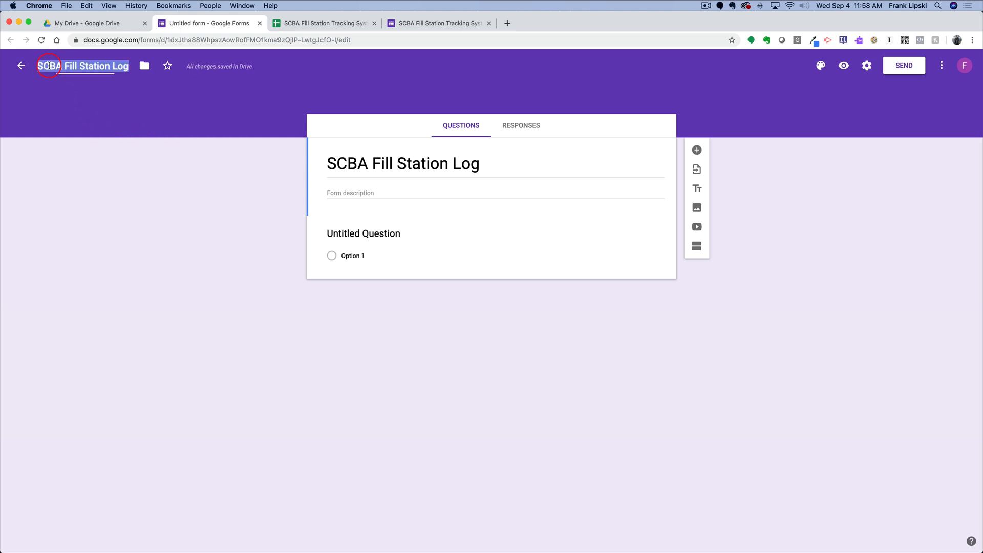
left_click(106, 182)
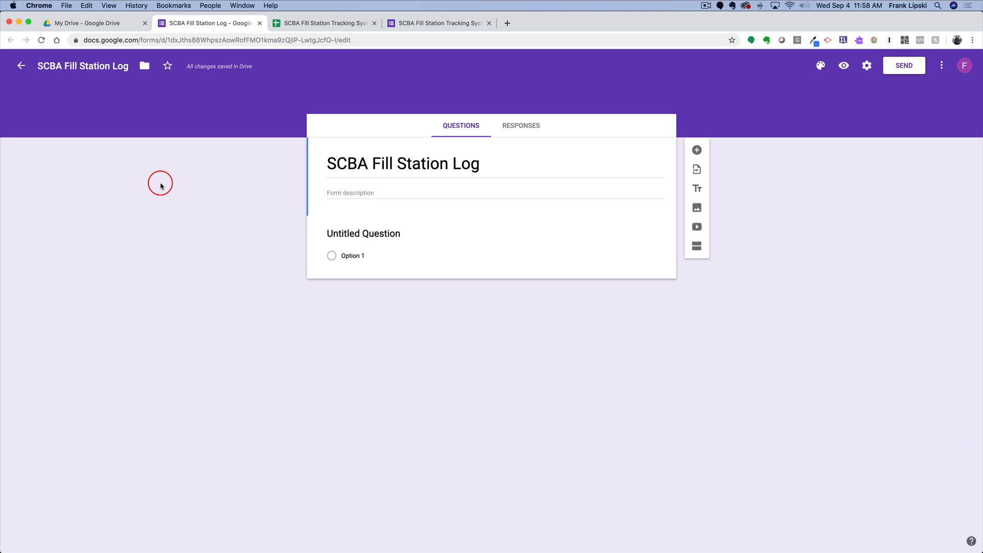
- Leave the form description empty and name the first question "Bottle ID"
left_click(356, 192)
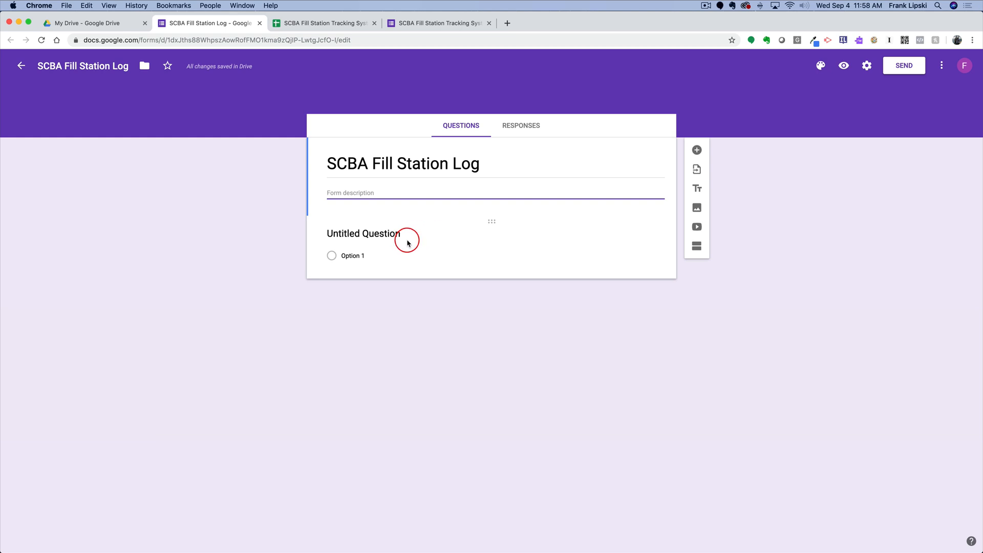
left_click(384, 235)
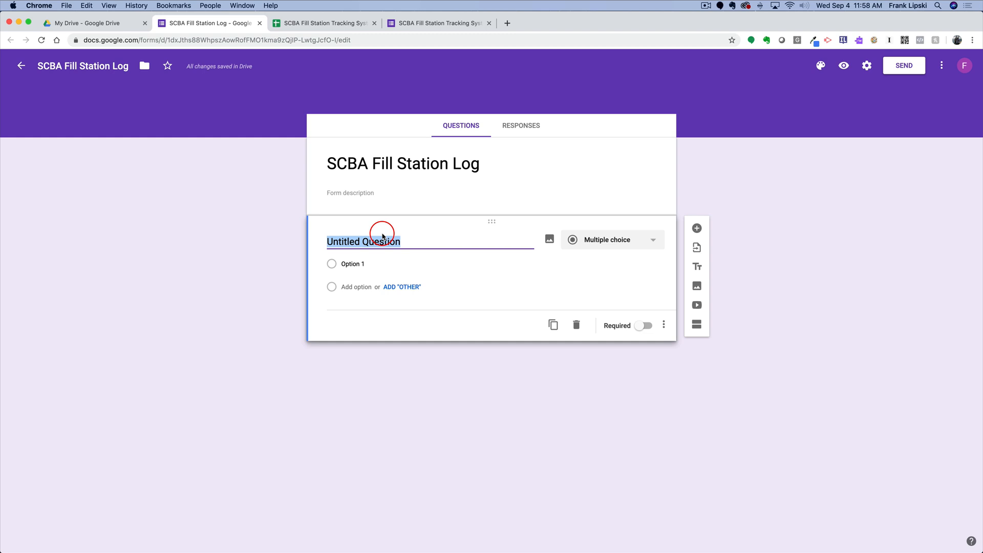
type("B")
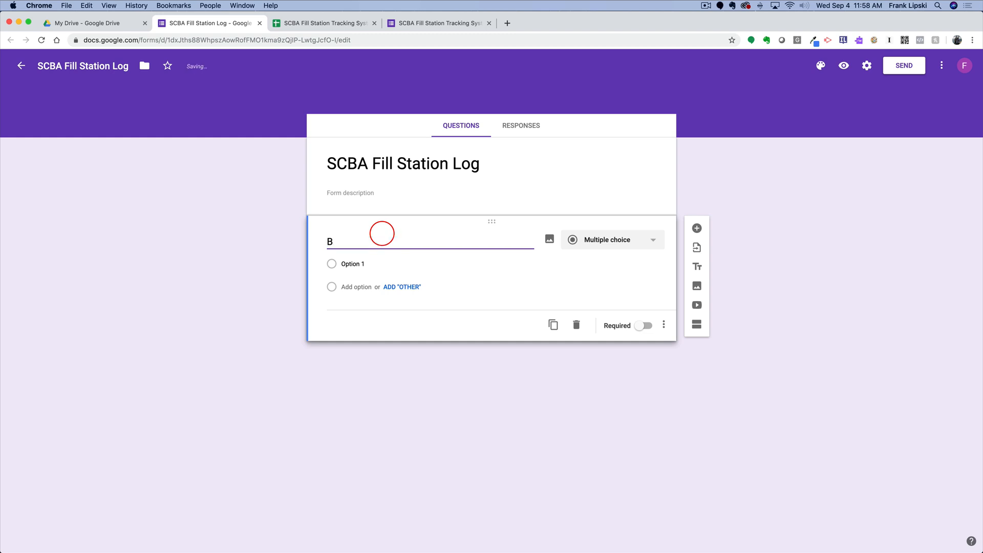
type("ottle ID")
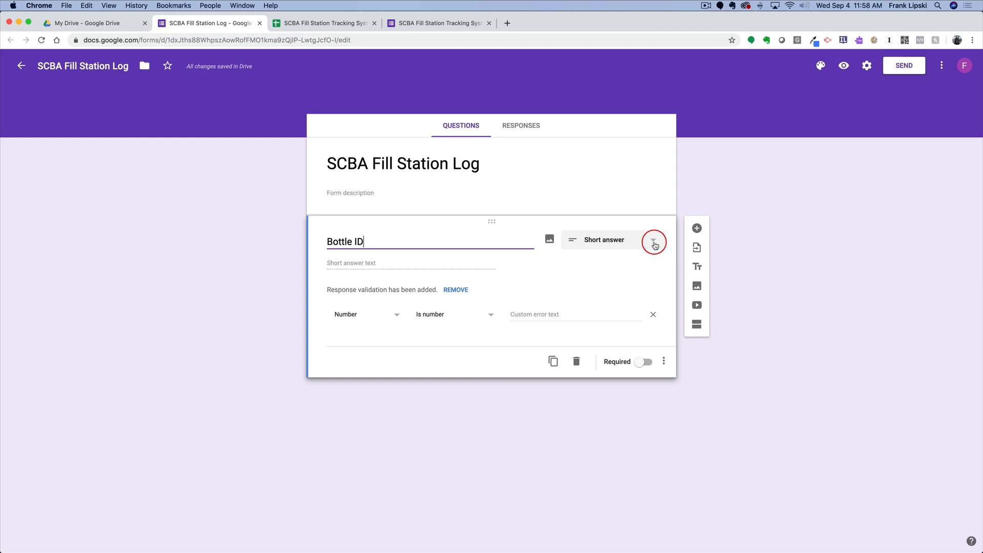
- Keep the Bottle ID question as Short answer, remove its response validation and make it required
left_click(655, 245)
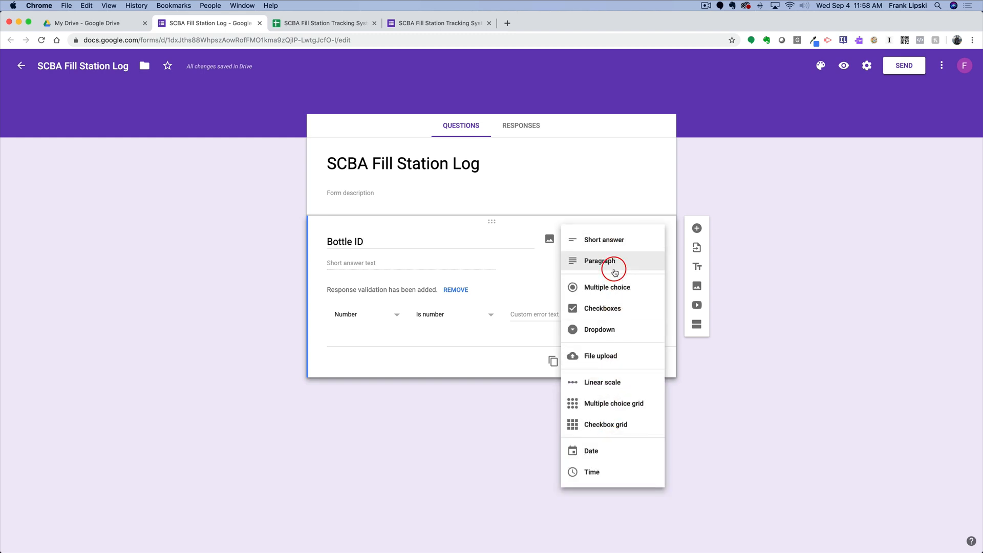
left_click(529, 270)
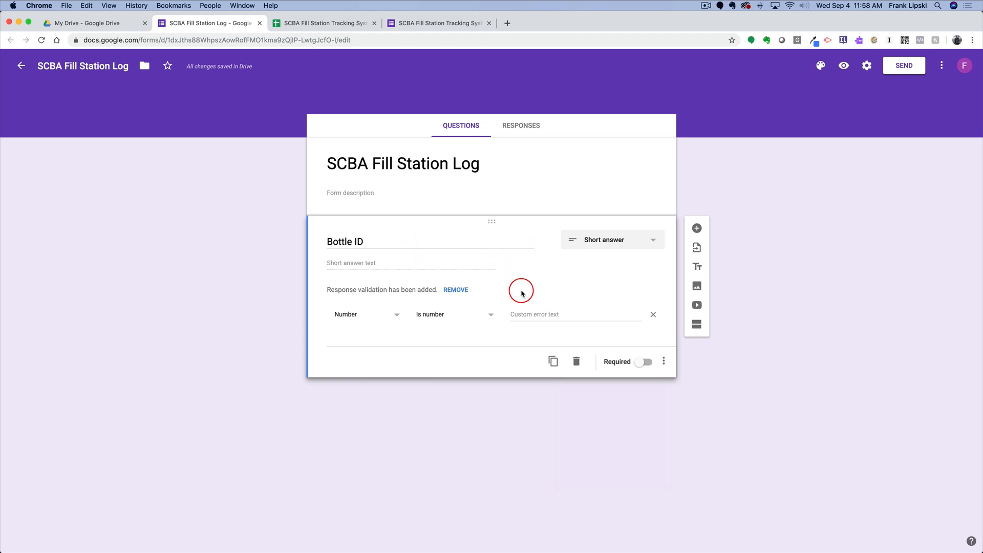
left_click(454, 295)
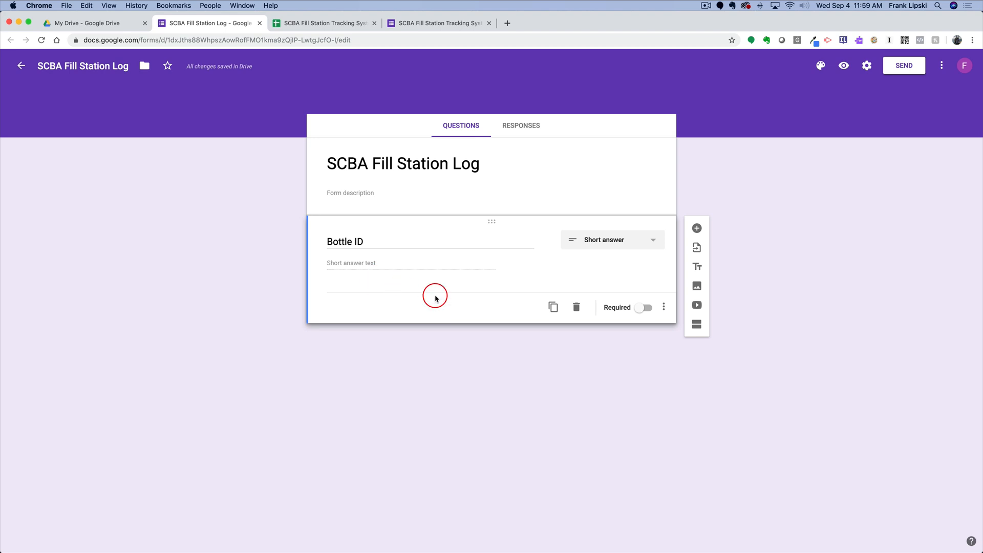
left_click(645, 309)
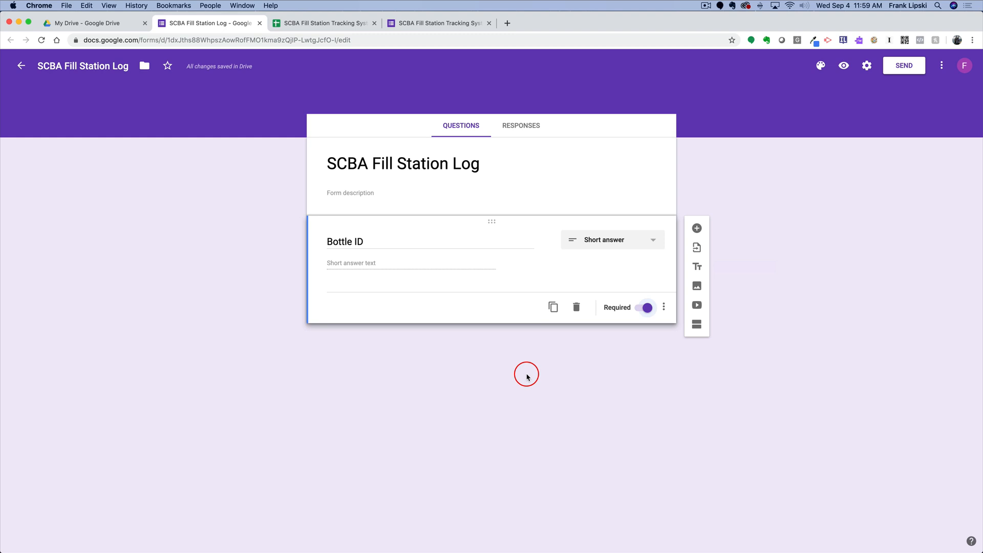
- Duplicate the Bottle ID question, rename the copy "Employee Name" and change its type to Dropdown
left_click(553, 309)
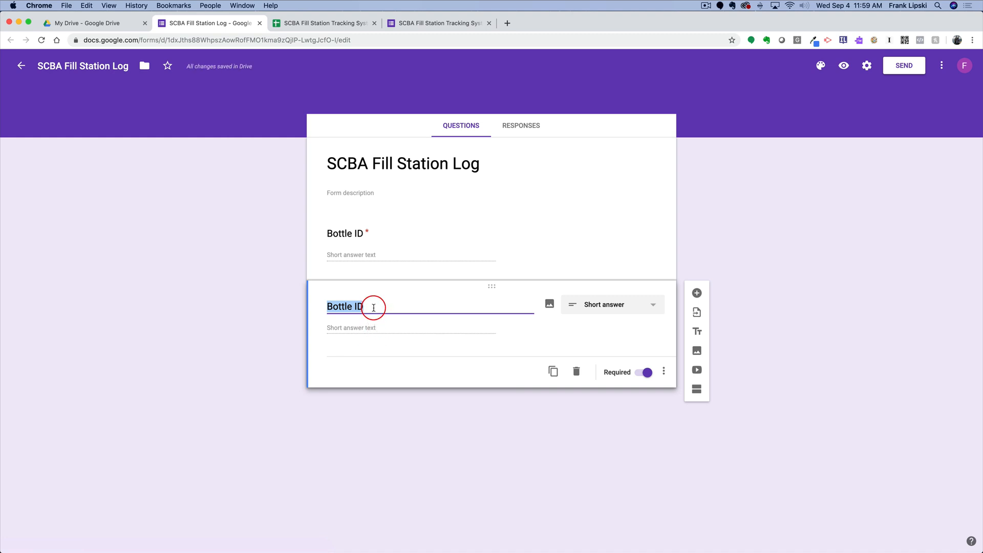
type("Employee ")
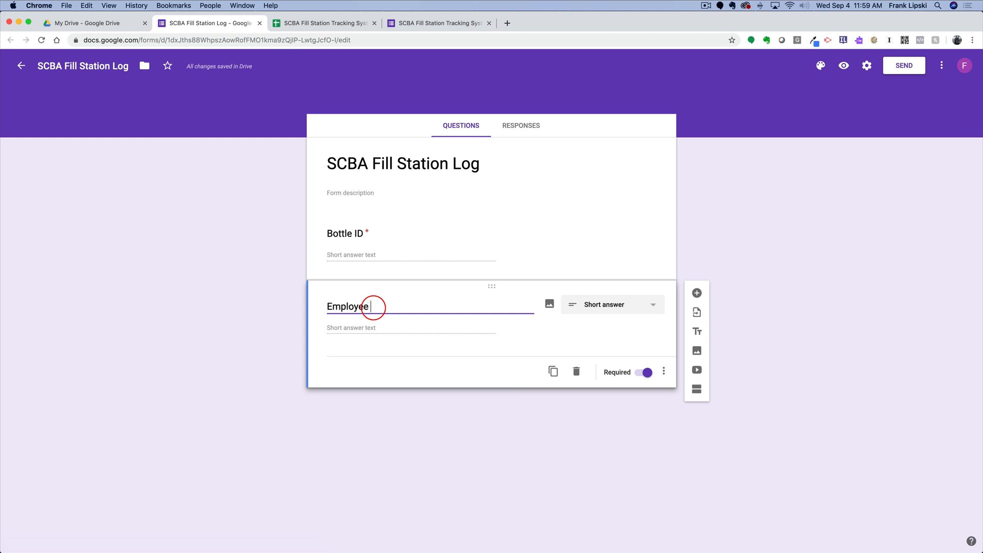
type("Name")
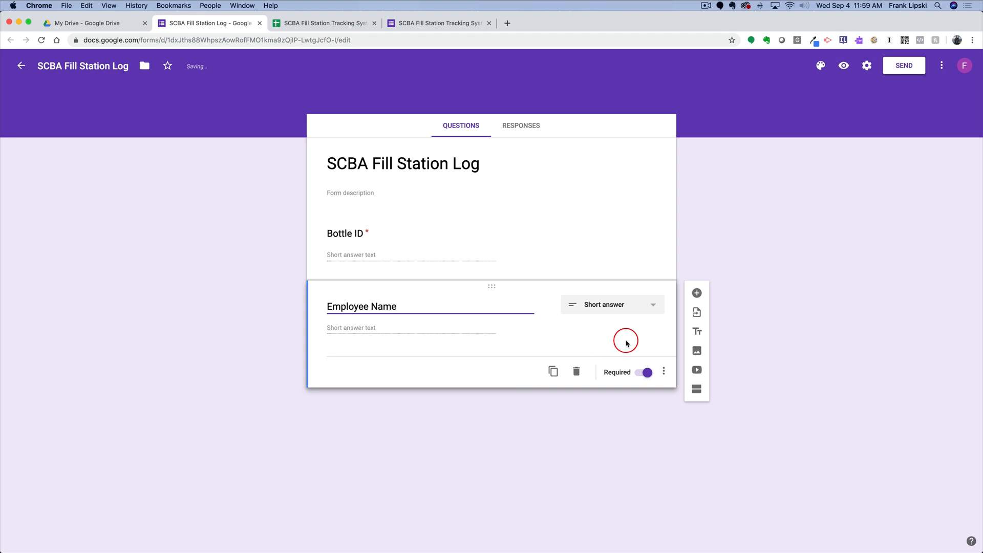
left_click(648, 307)
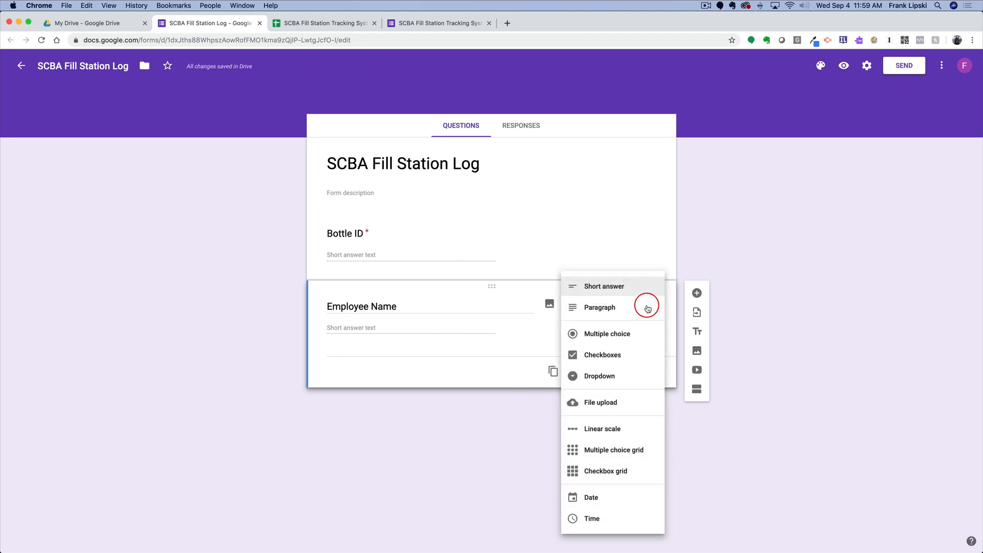
left_click(607, 377)
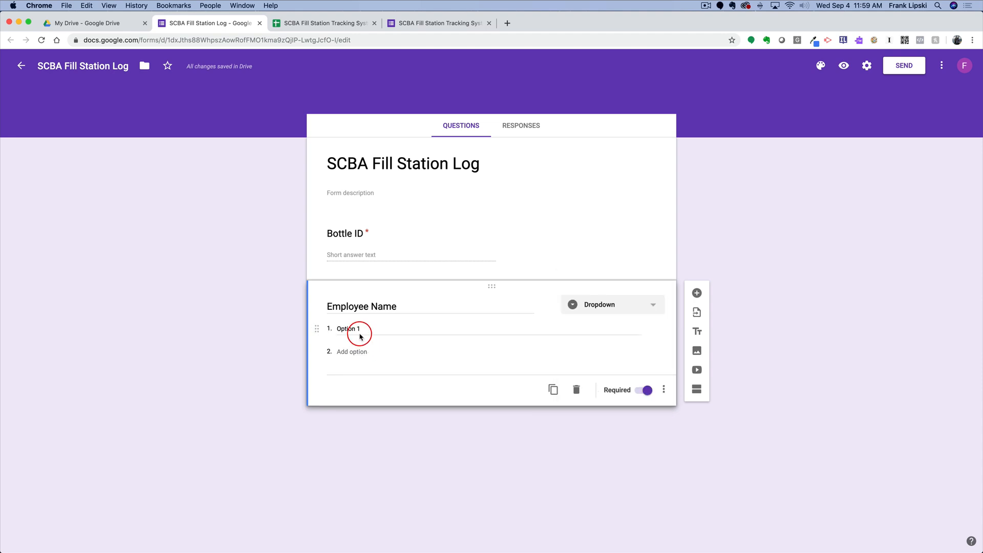
- Fill in three dropdown options for the Employee Name question, each with an employee's number and full name
left_click(360, 331)
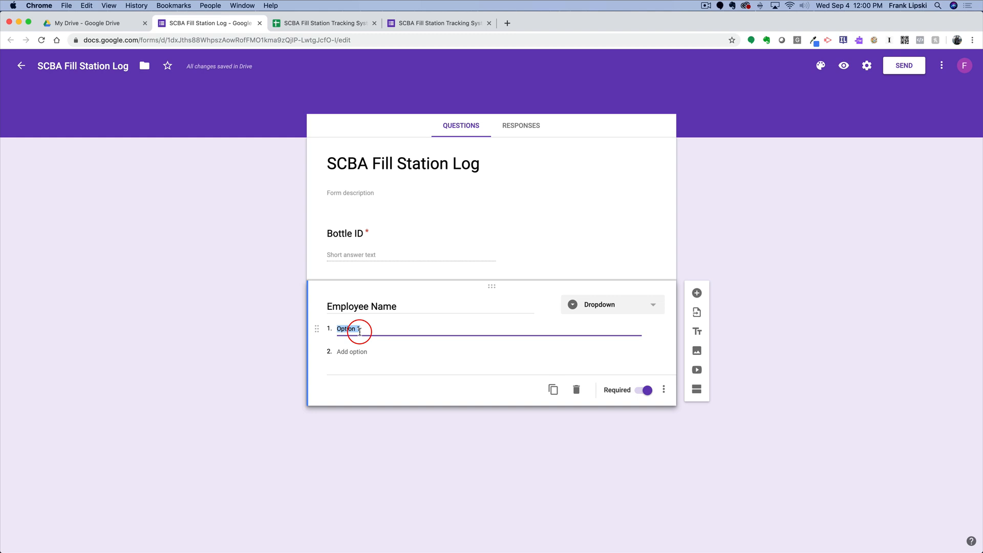
type("110 - Joe Smith")
key("Return")
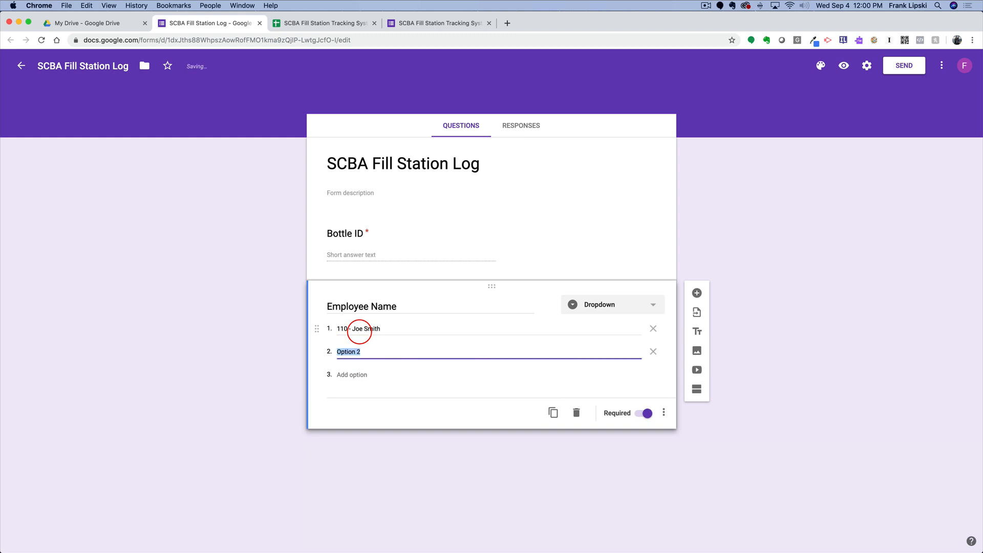
type("111 - Robert Jones")
key("Return")
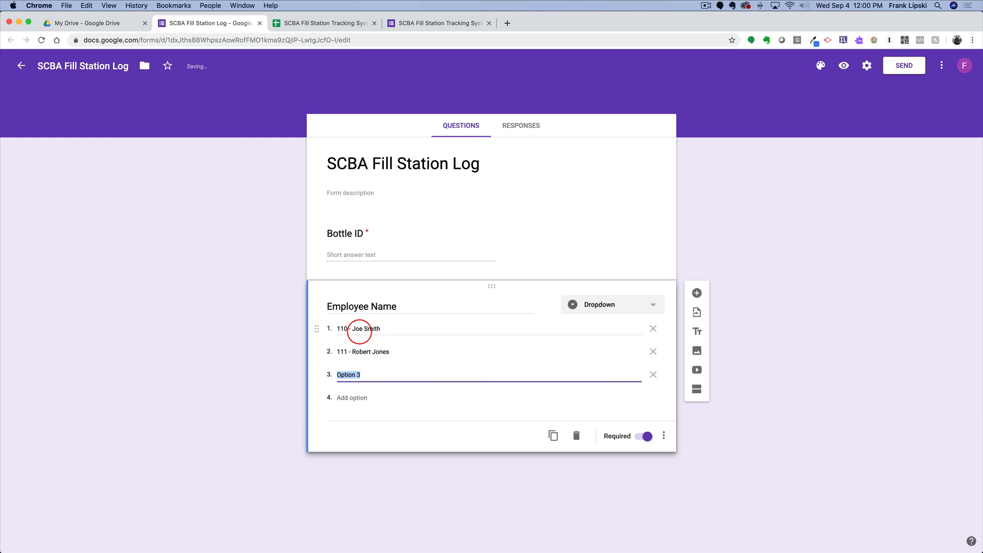
type("112 - Adam Williams")
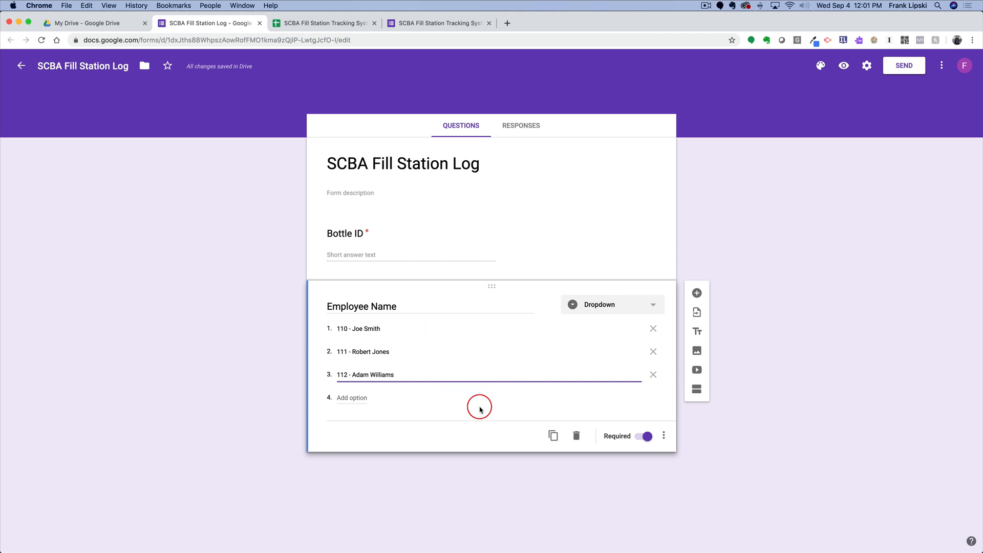
- Duplicate the Employee Name question and rename the copy "Fill Station Used"
left_click(552, 435)
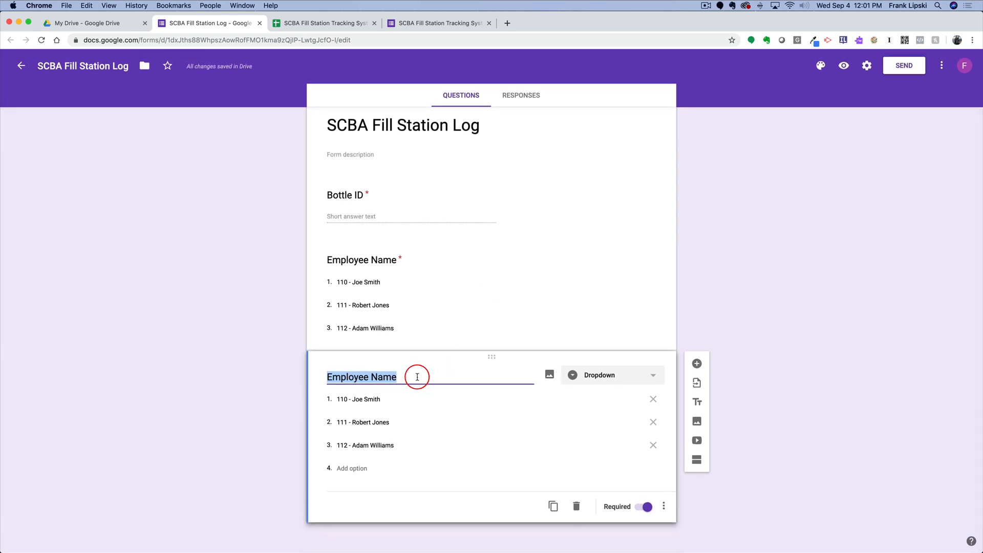
type("Fill Statio")
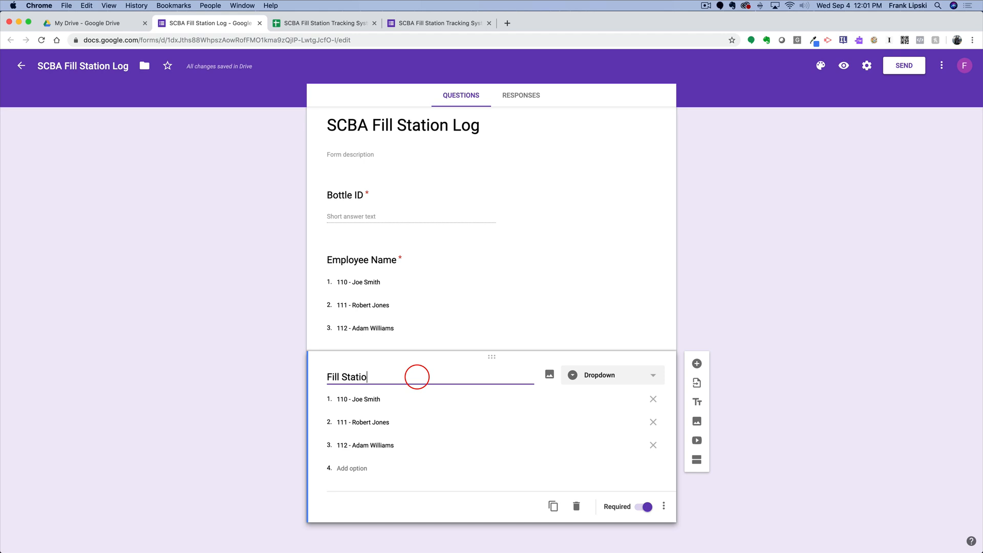
type("n Used")
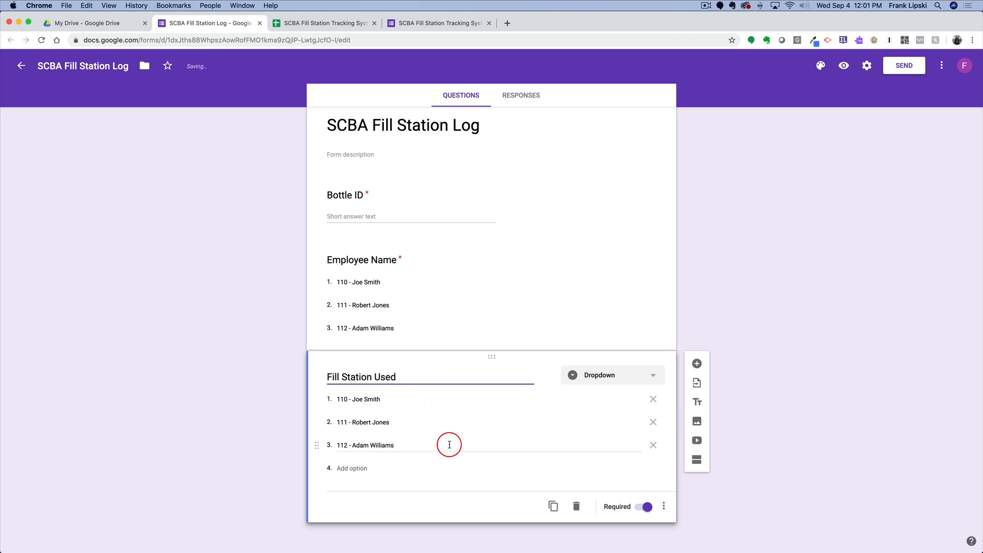
- Replace the Fill Station Used dropdown options with "Station 1", "Station 2" and "Filled on Scene"
left_click(389, 399)
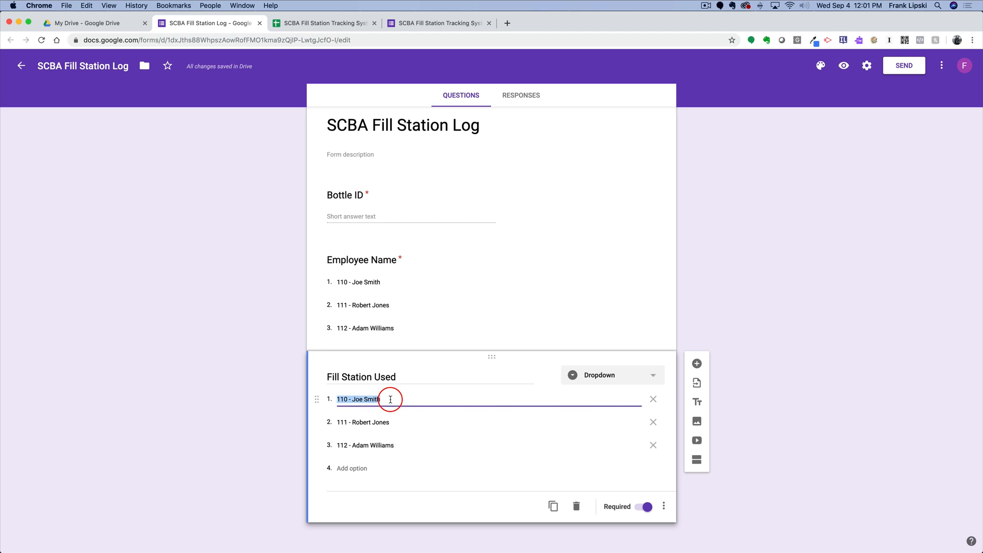
type("Station 1")
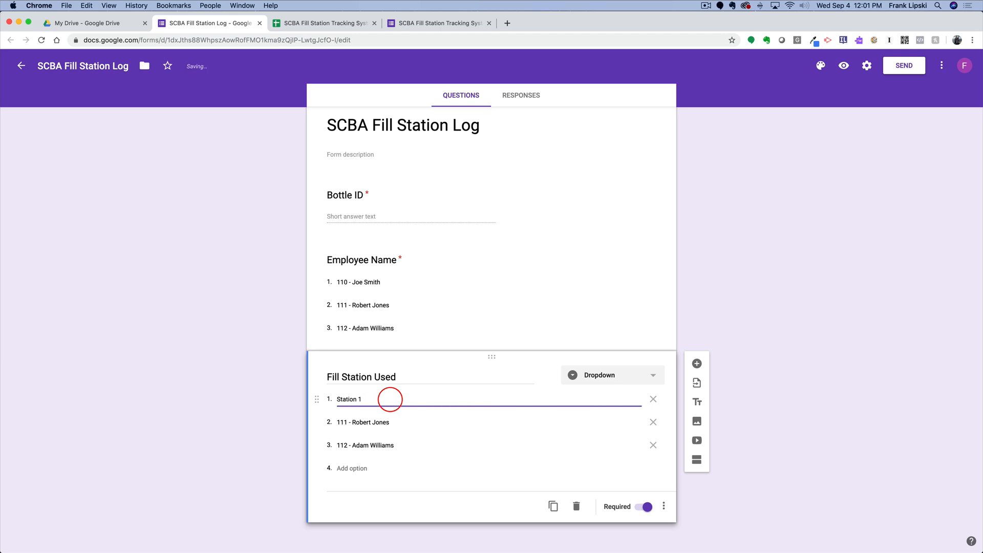
left_click(404, 422)
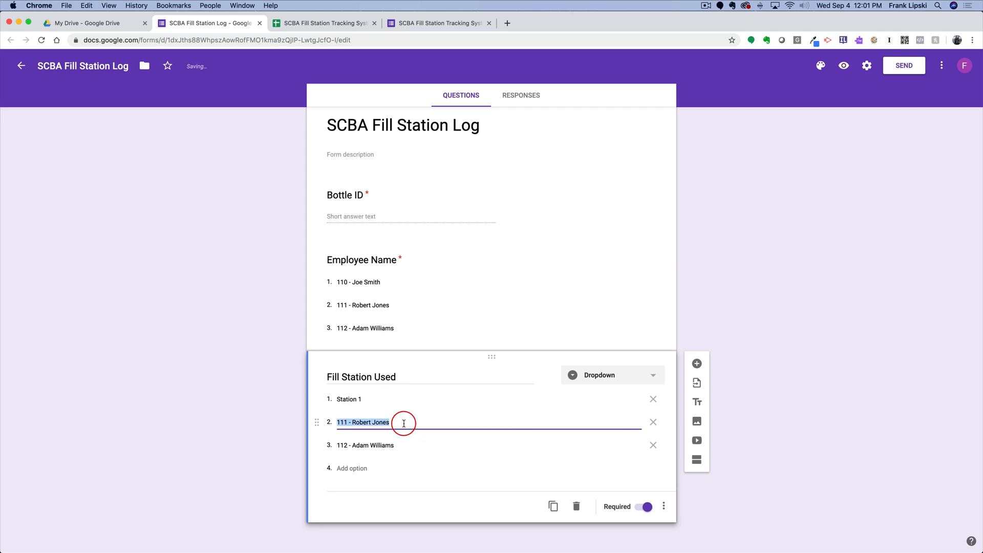
type("Stati")
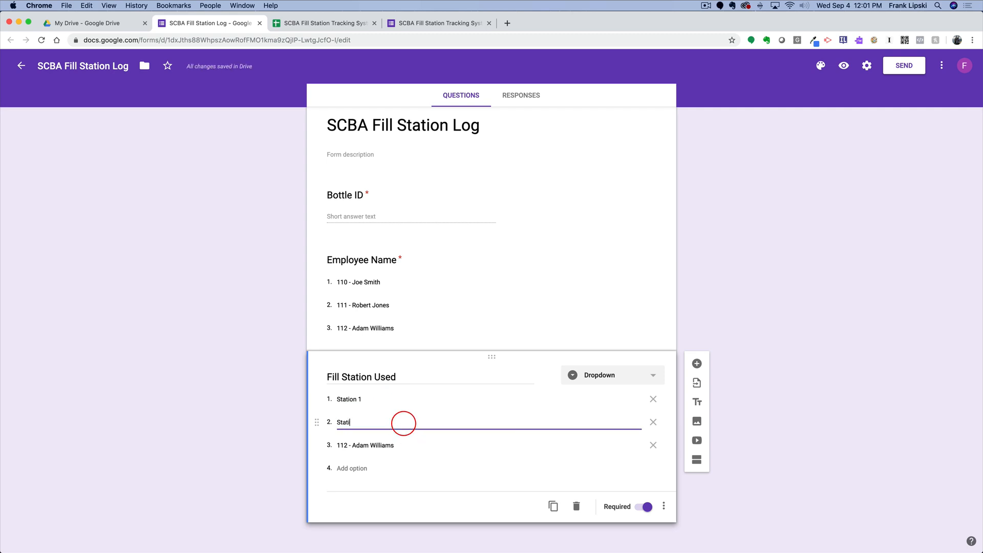
type("on 2")
left_click(399, 445)
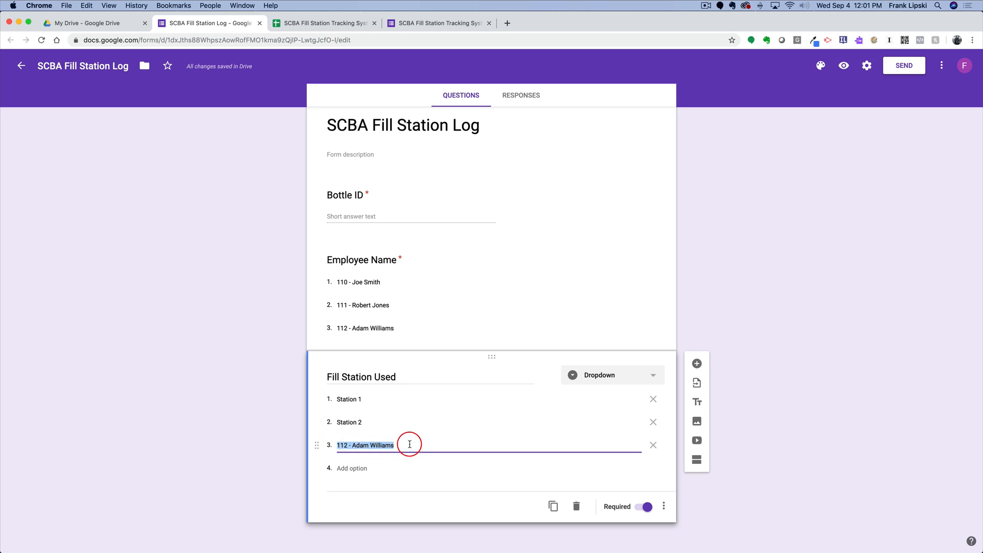
type("Fi")
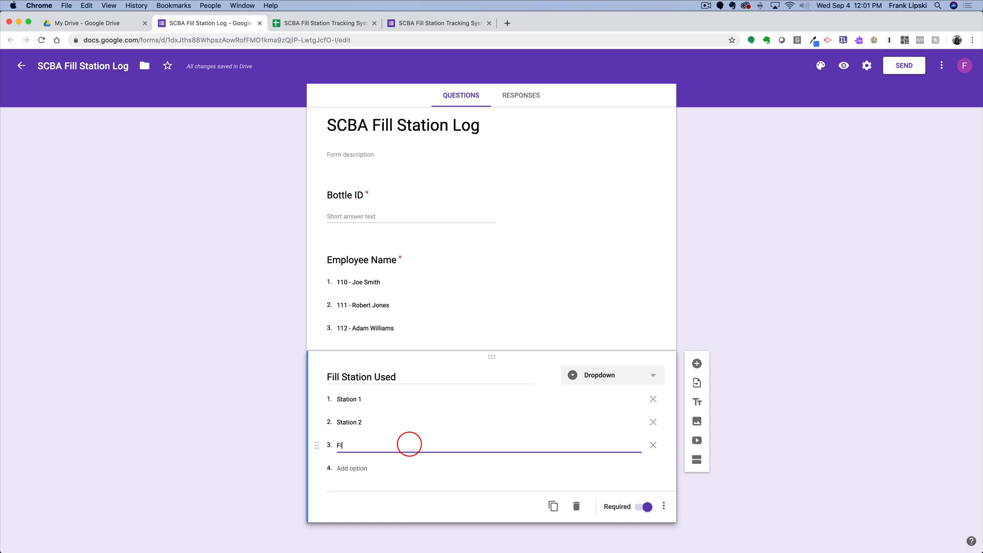
type("lled on Scene")
left_click(401, 475)
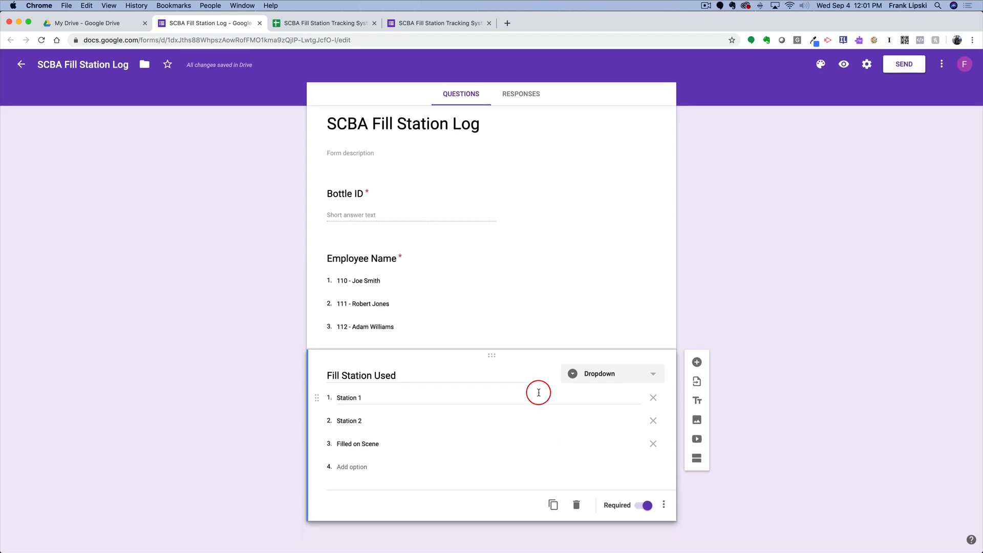
- Duplicate the Fill Station Used question and rename the copy "Reason for Filling"
left_click(550, 506)
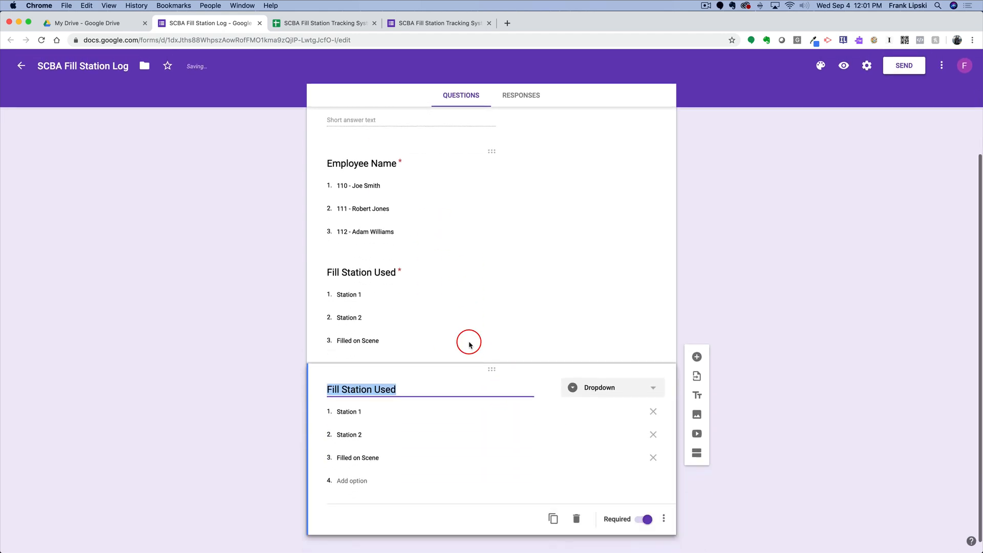
key("BackSpace")
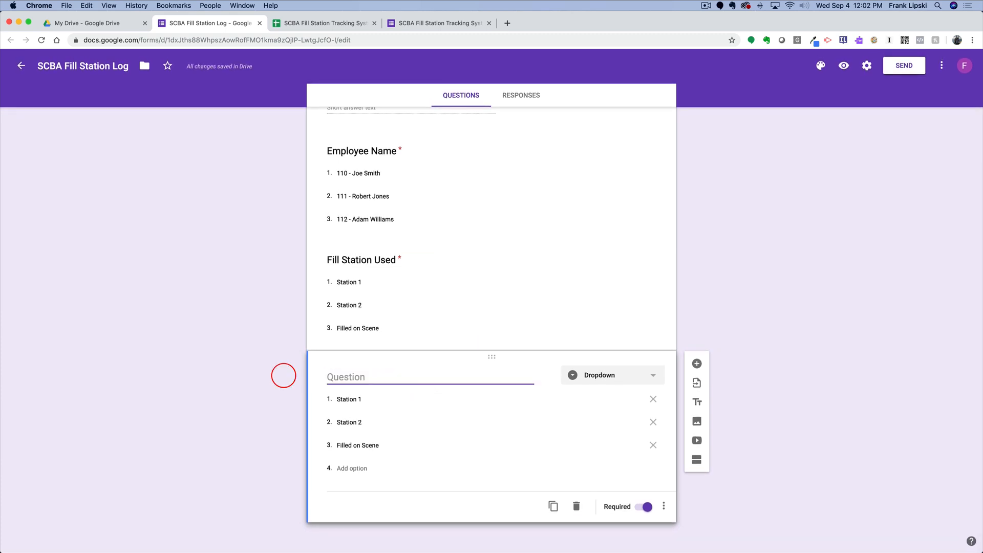
type("Reason for ")
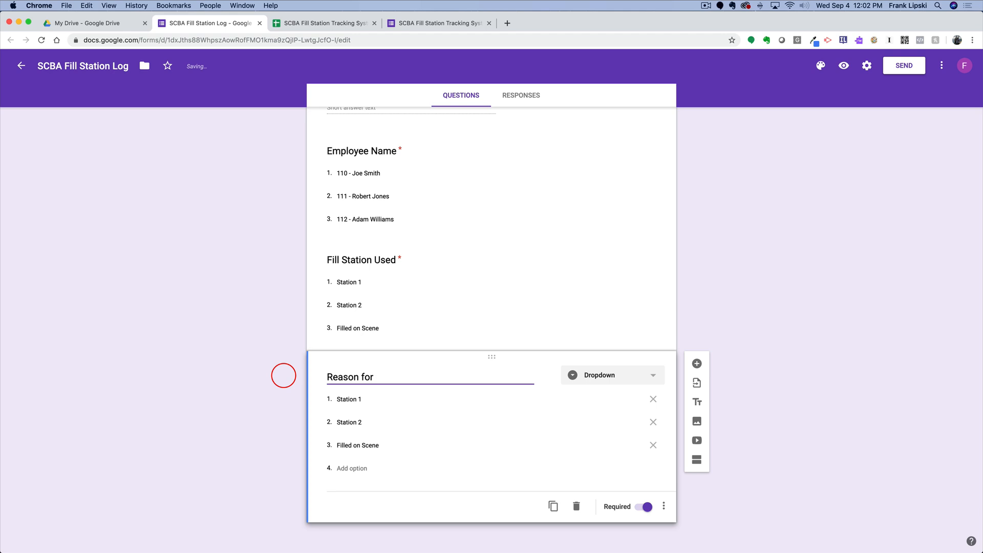
type("Filling")
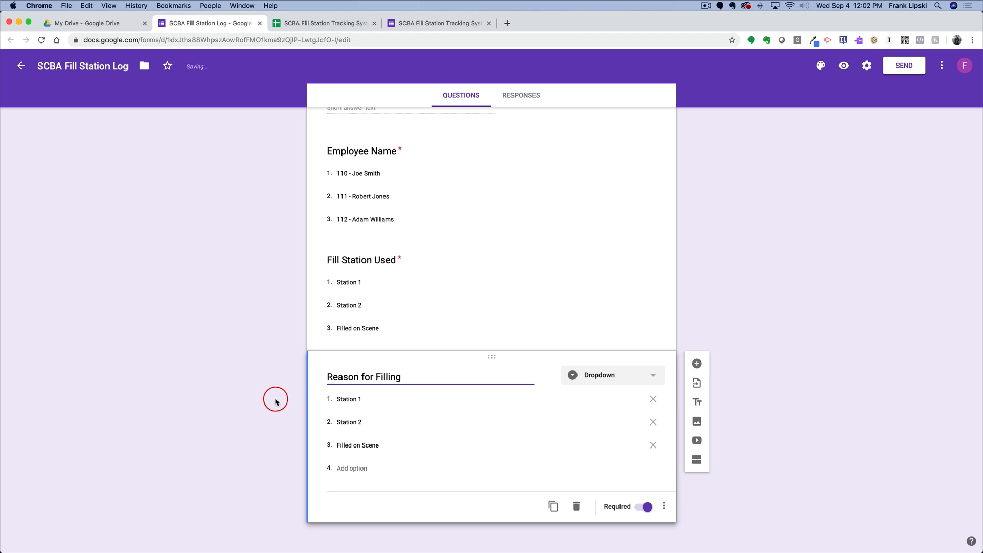
- Replace the Reason for Filling dropdown options with "Used on Fire", "Used at Training" and "Leaked Off"
left_click(366, 399)
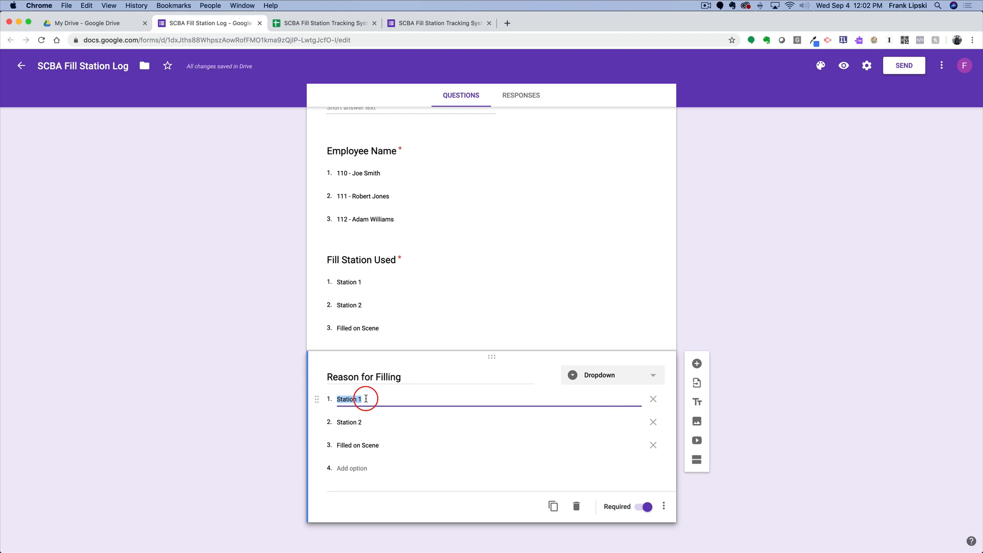
type("Used on Fire")
left_click(362, 420)
type("Used at Training")
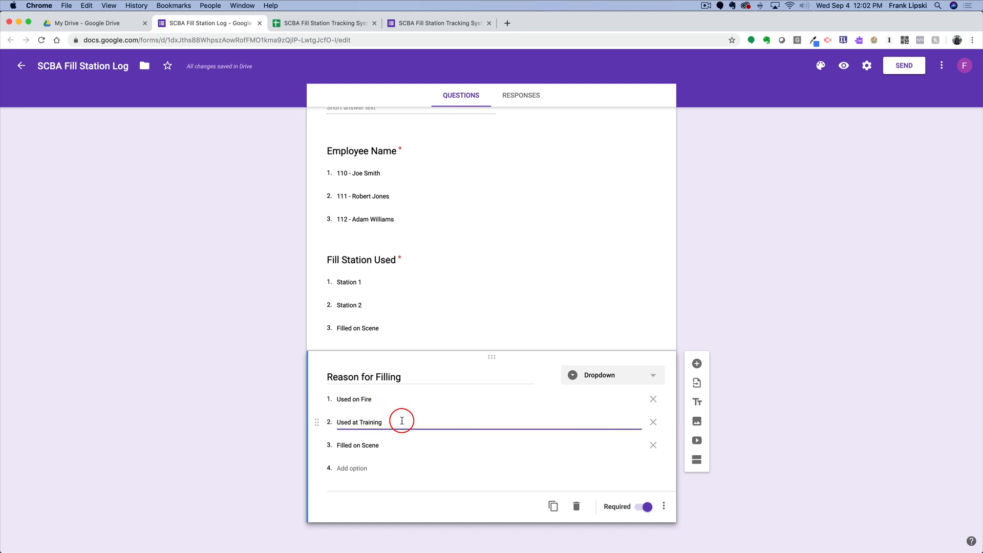
left_click(390, 445)
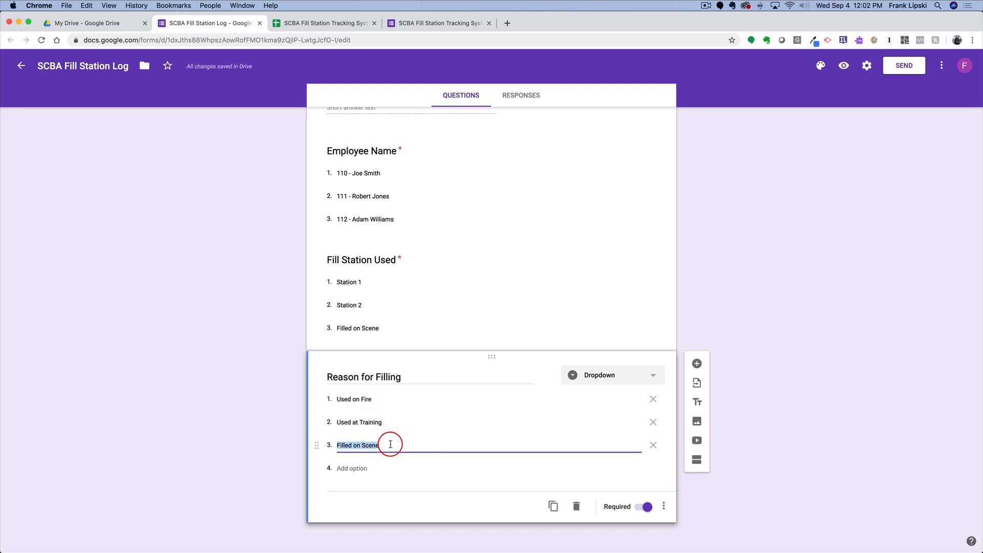
type("Leaked Off")
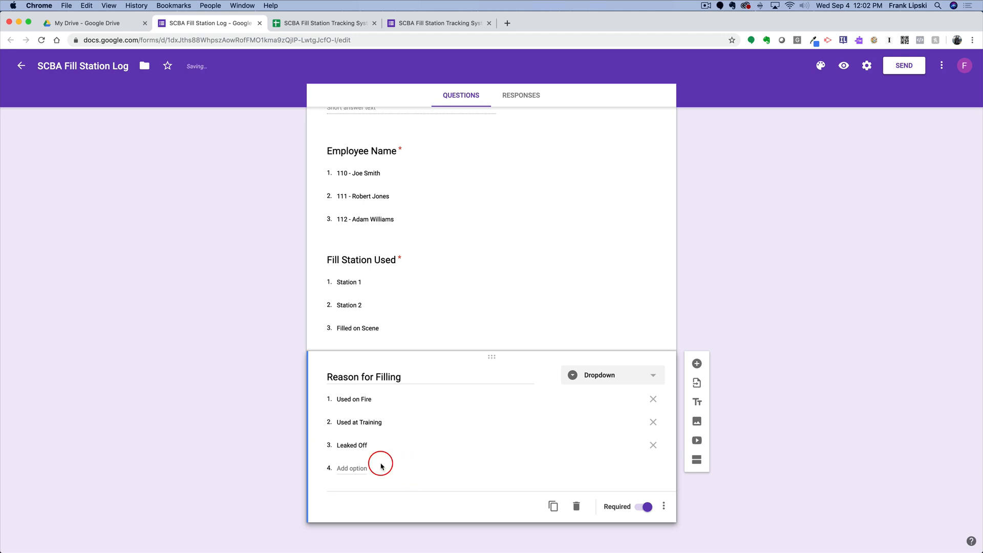
left_click(362, 468)
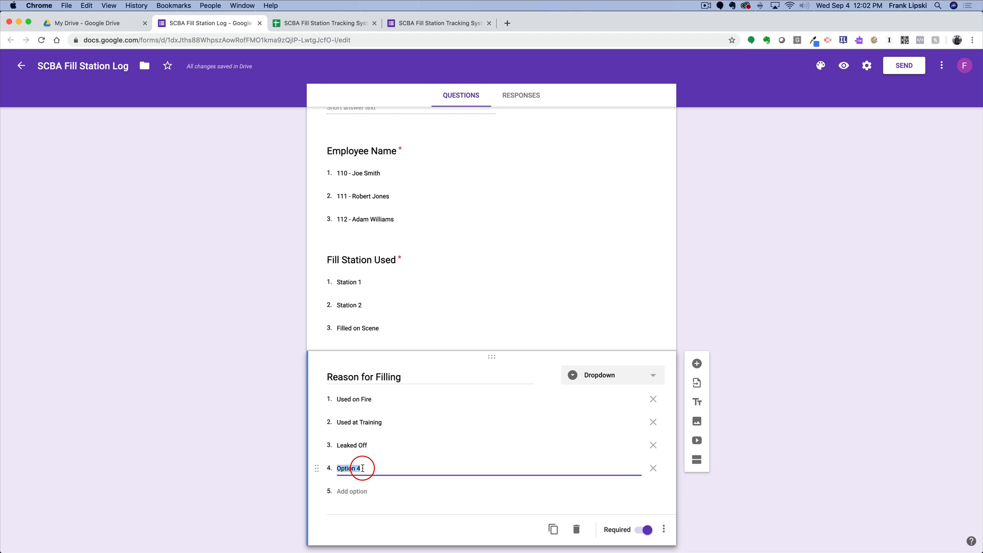
type("Other")
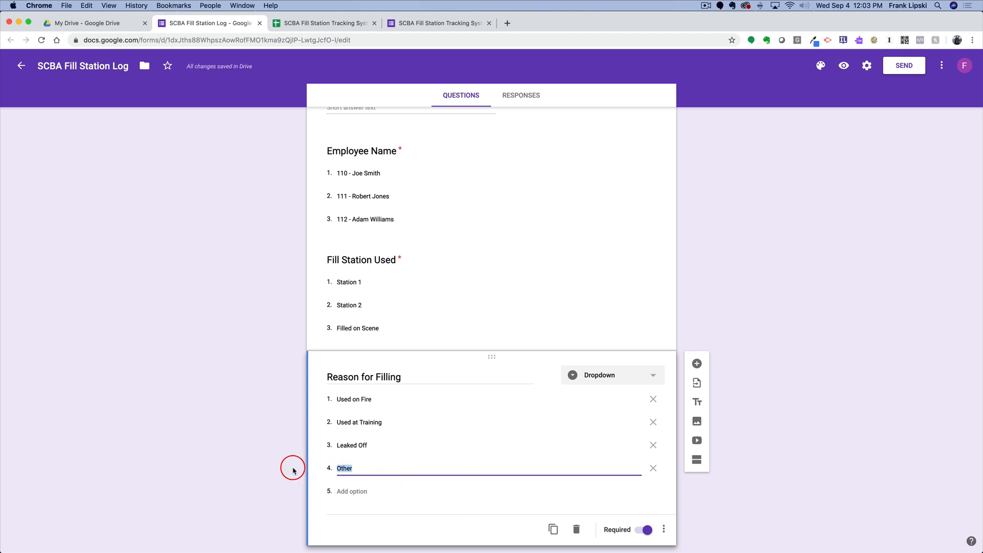
left_click(653, 469)
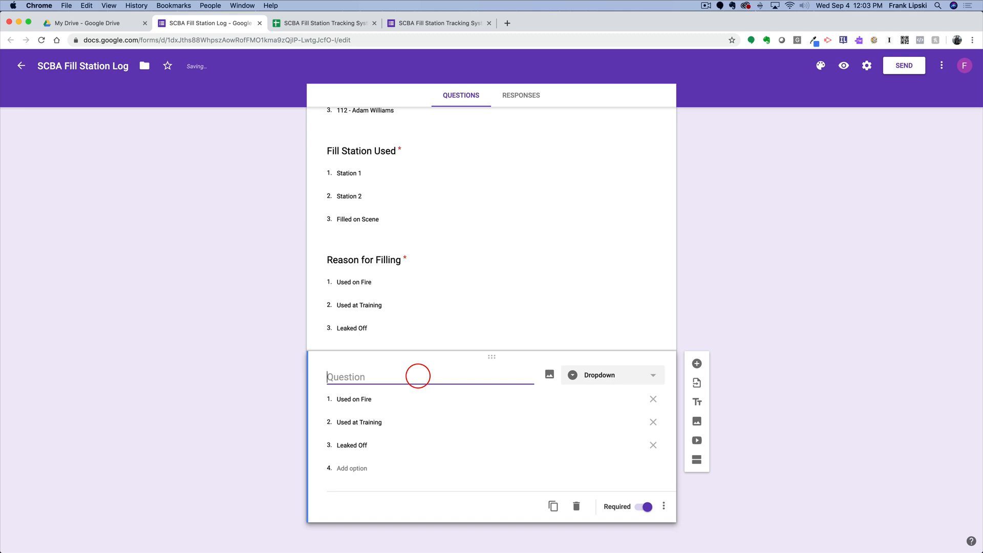
- Name the duplicated question "Pressure Filled" and replace its three options with "5500 psi", "5400 psi" and "5300 psi"
type("Pressure Filled")
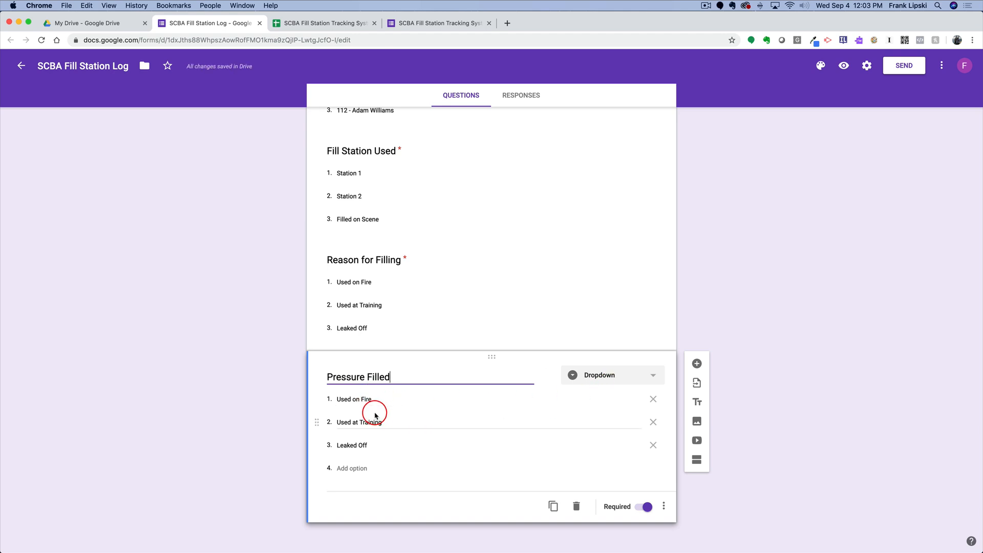
left_click(373, 399)
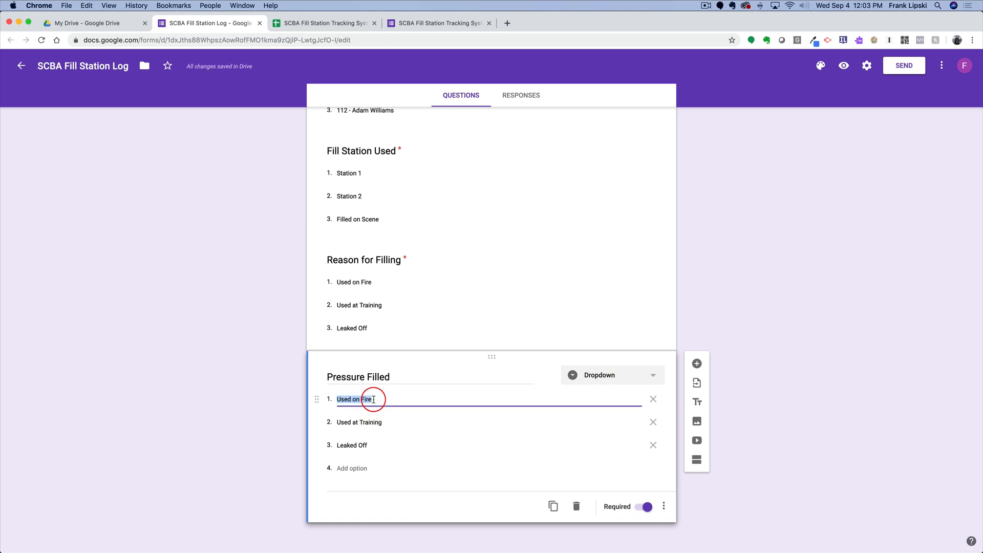
type("5500 psi")
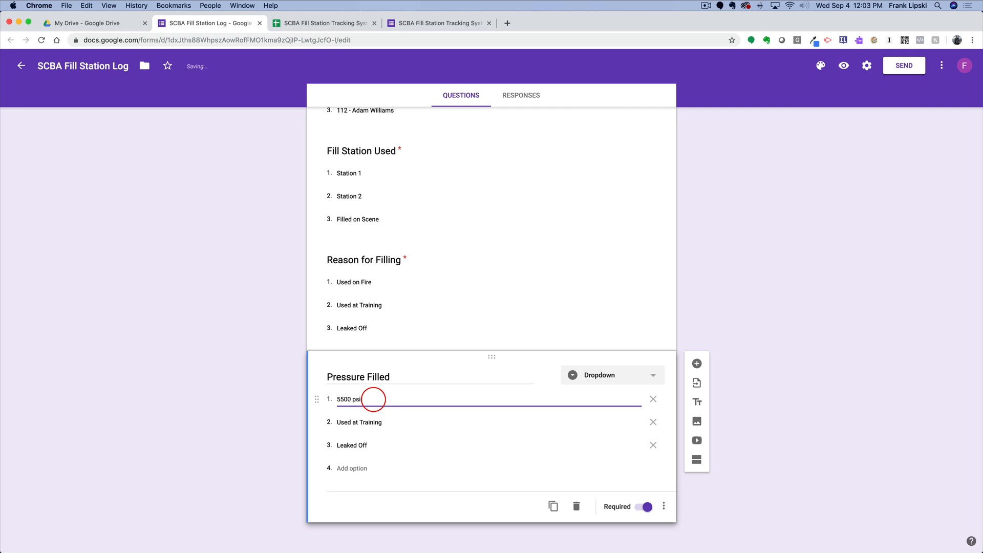
left_click(372, 422)
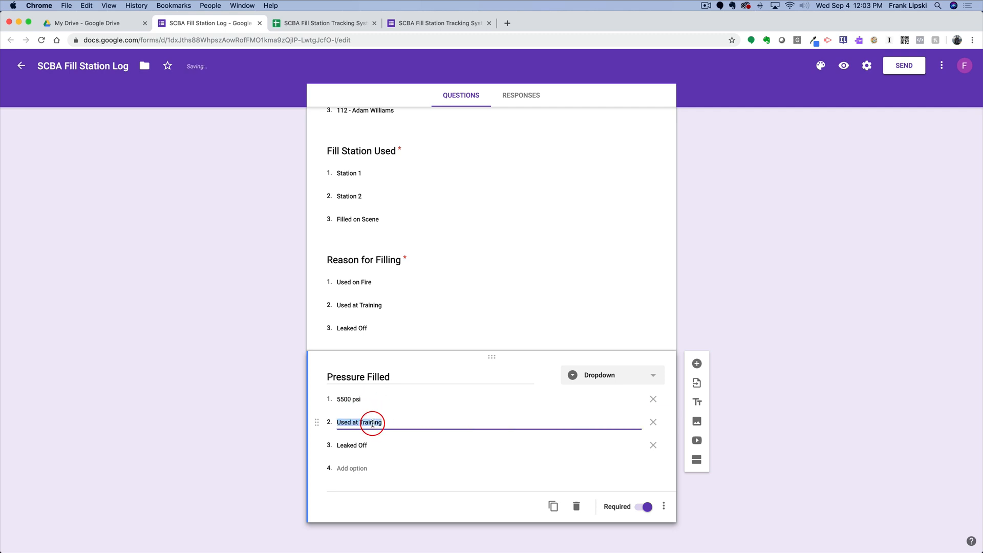
type("5400 psi")
left_click(363, 445)
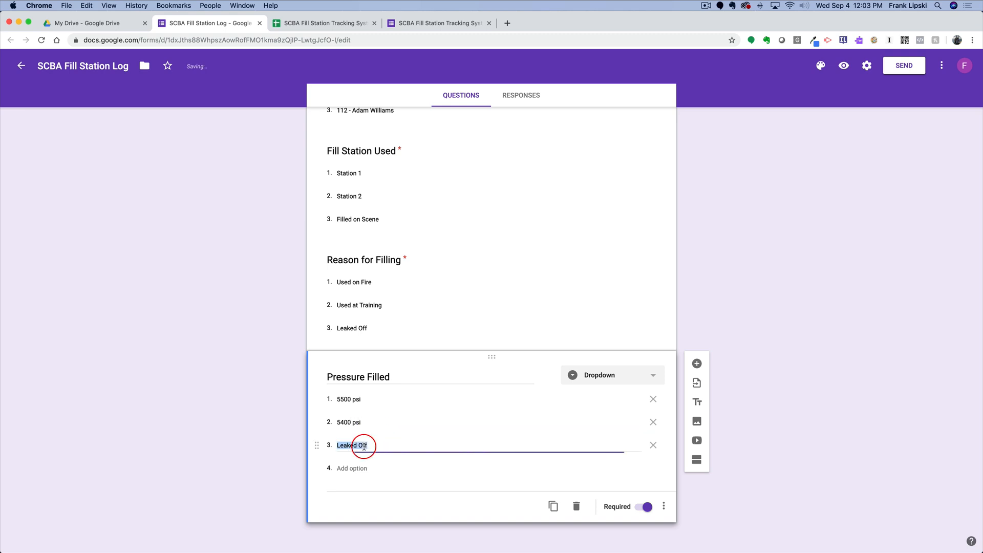
type("5300 psi")
- Add the options "5200 psi", "5100 psi" and "5000 psi" to the Pressure Filled dropdown
key("Return")
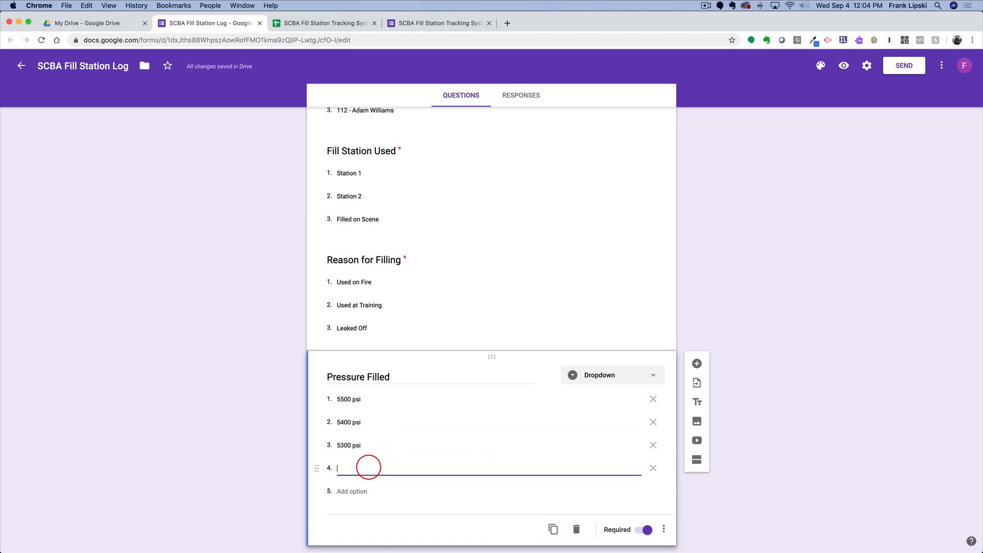
type("5200 psi")
key("Return")
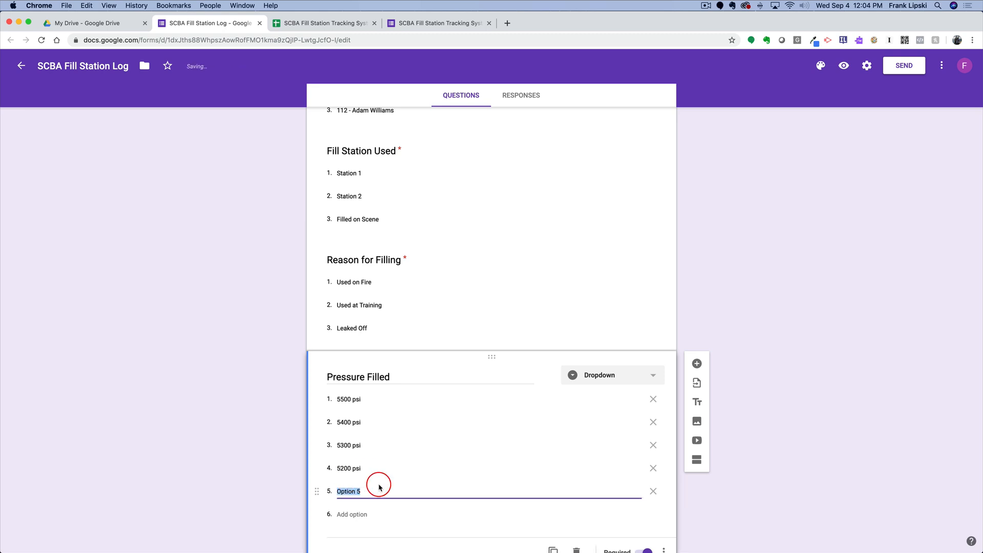
type("51")
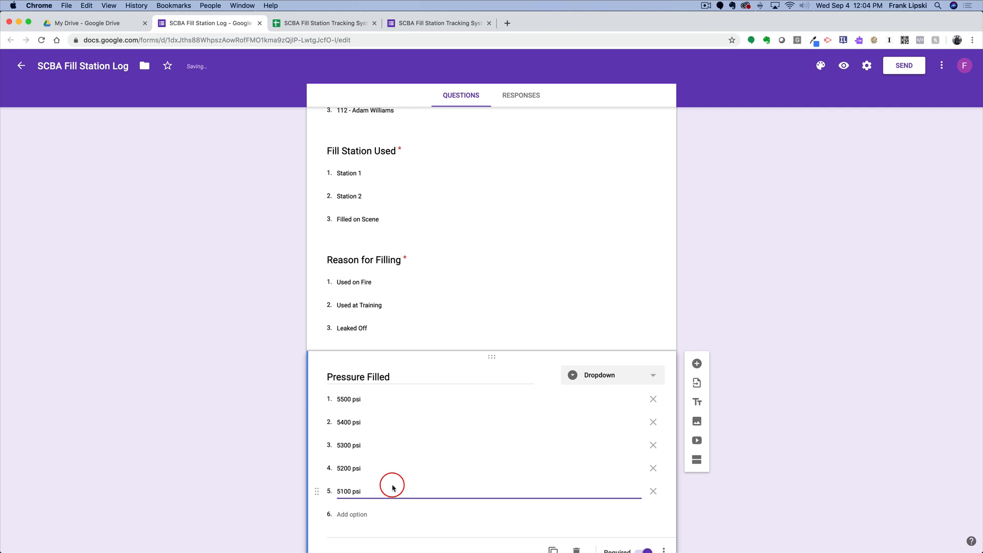
type("00 psi")
key("Return")
type("5")
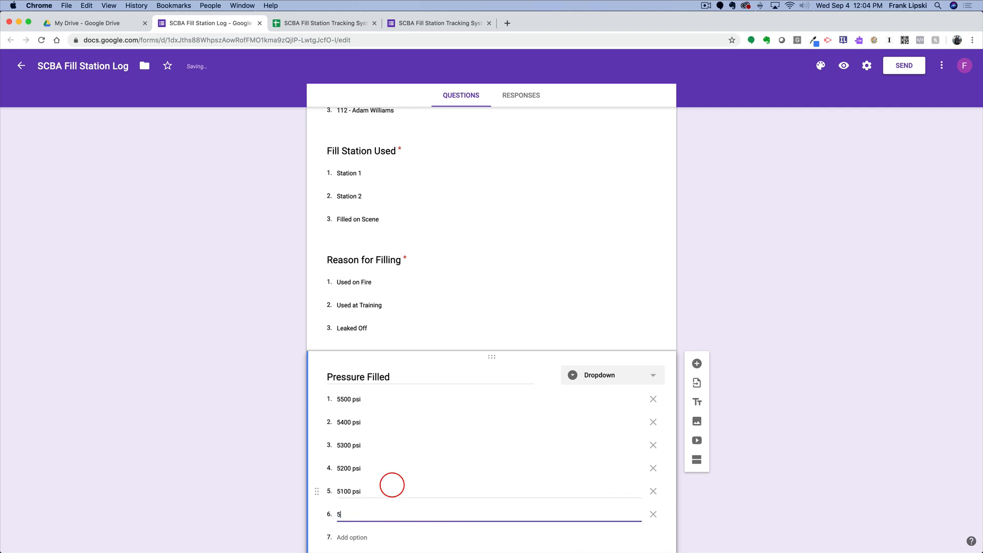
type("000 psi")
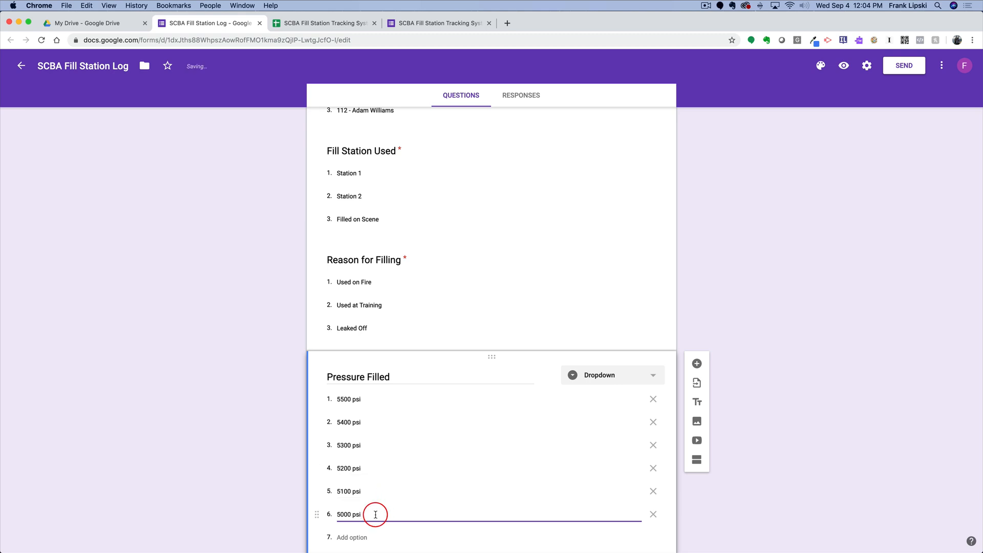
- Add "45000 psi" and "4000 psi" as the seventh and eighth options of the Pressure Filled dropdown
key("Return")
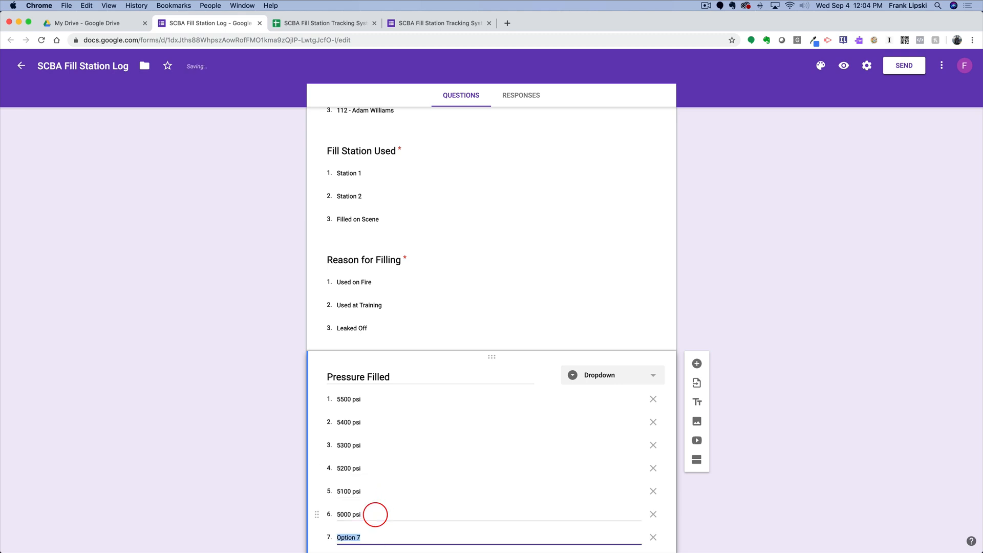
type("45000 psi")
key("Return")
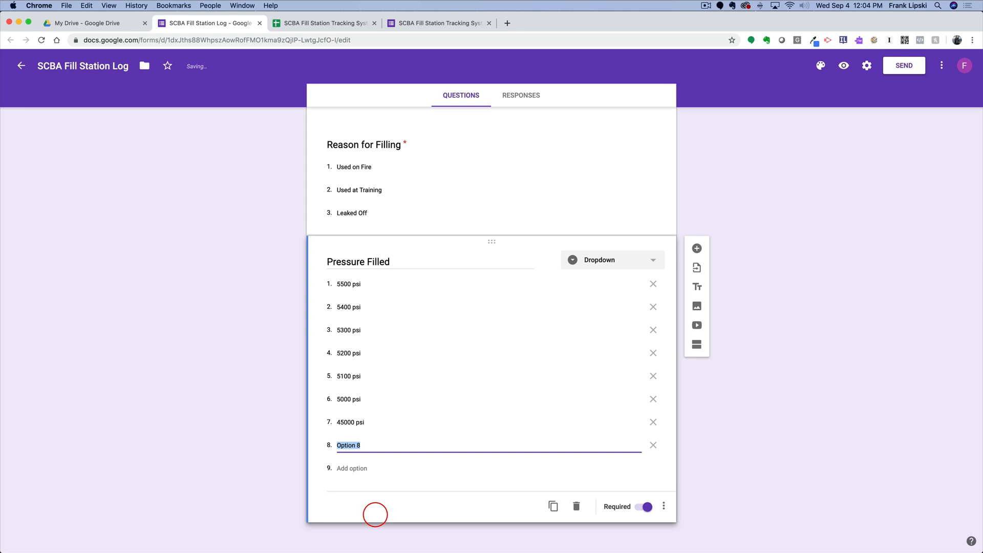
type("4000 psi")
left_click(428, 471)
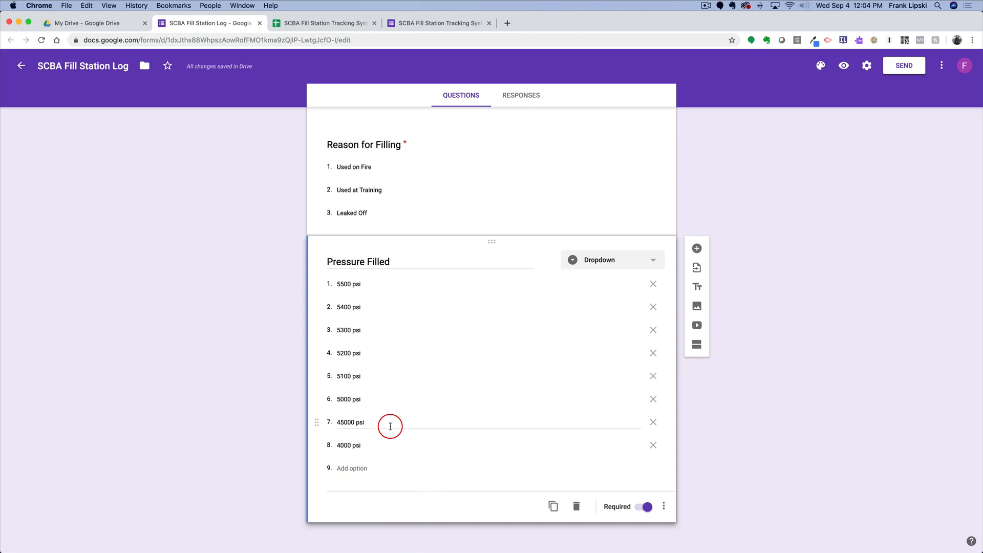
scroll(463, 380, "up", 7)
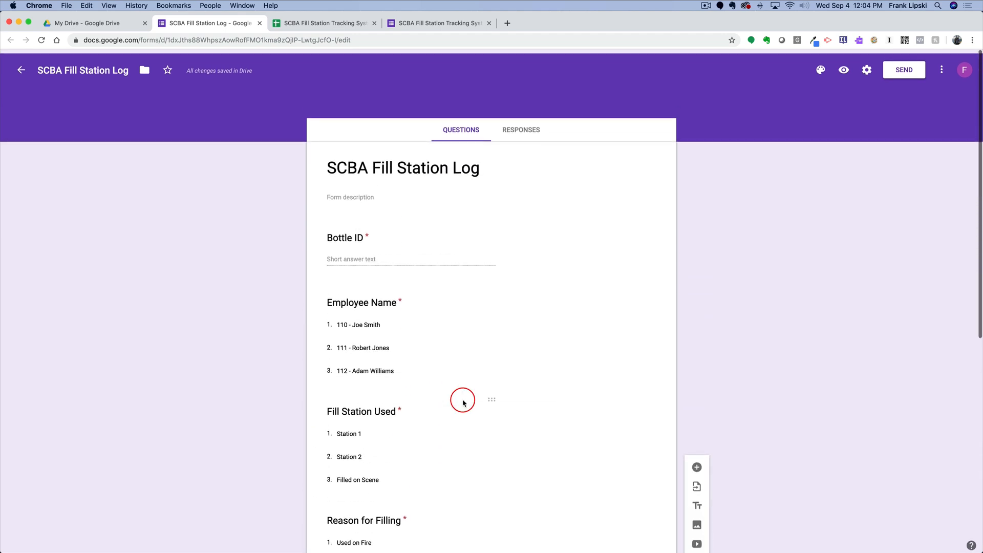
- Create a new response spreadsheet for the form named "SCBA Fill Station Log (Responses)" and dismiss the edit history tip
scroll(462, 399, "down", 4)
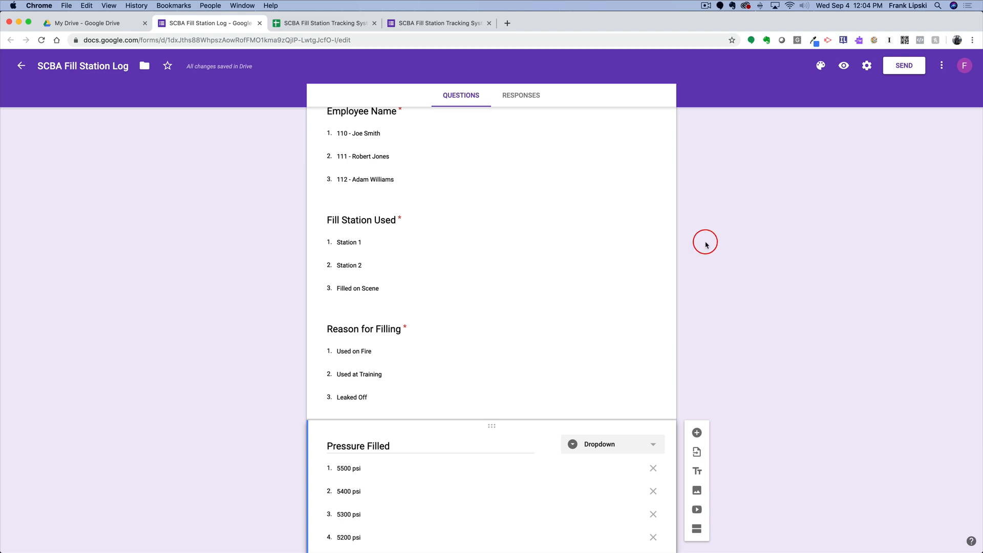
scroll(631, 210, "up", 4)
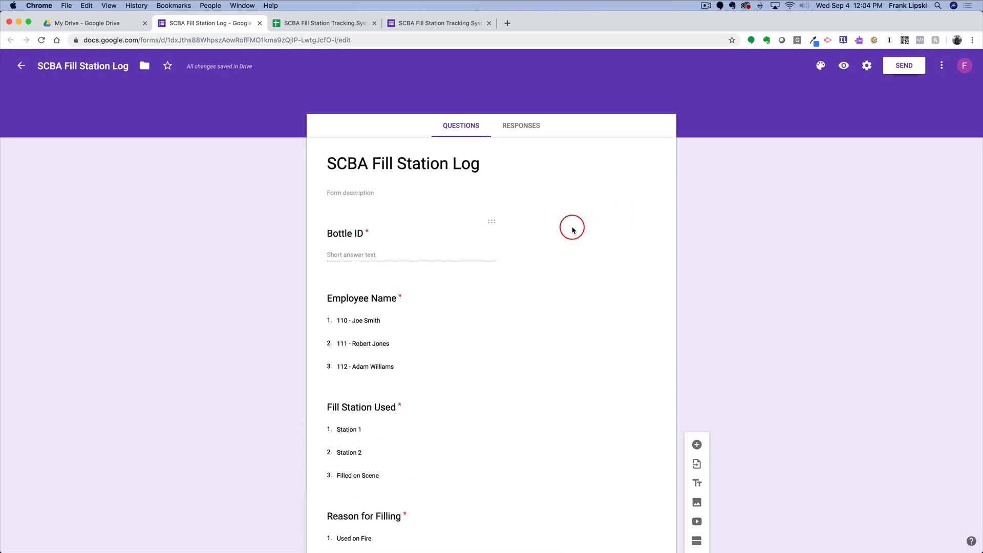
left_click(524, 128)
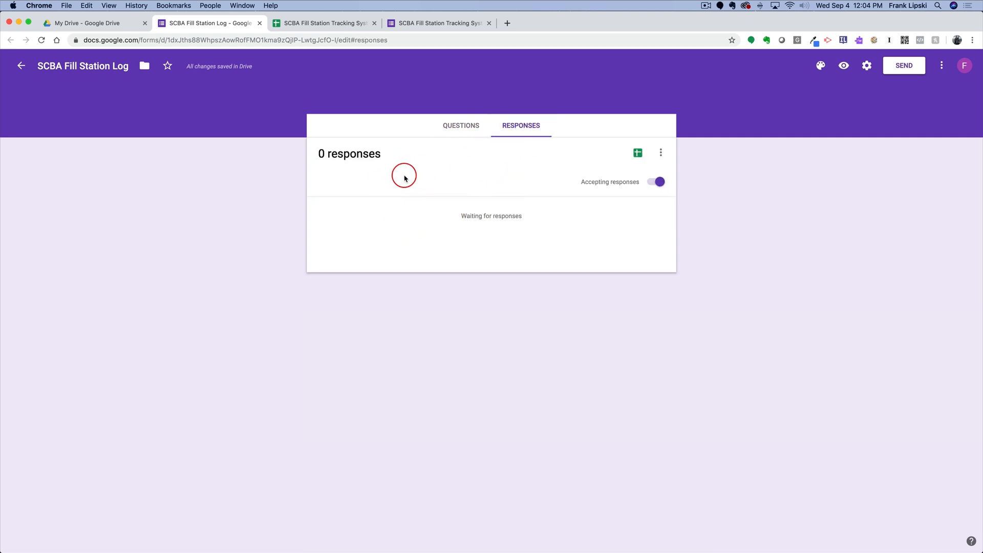
left_click(637, 153)
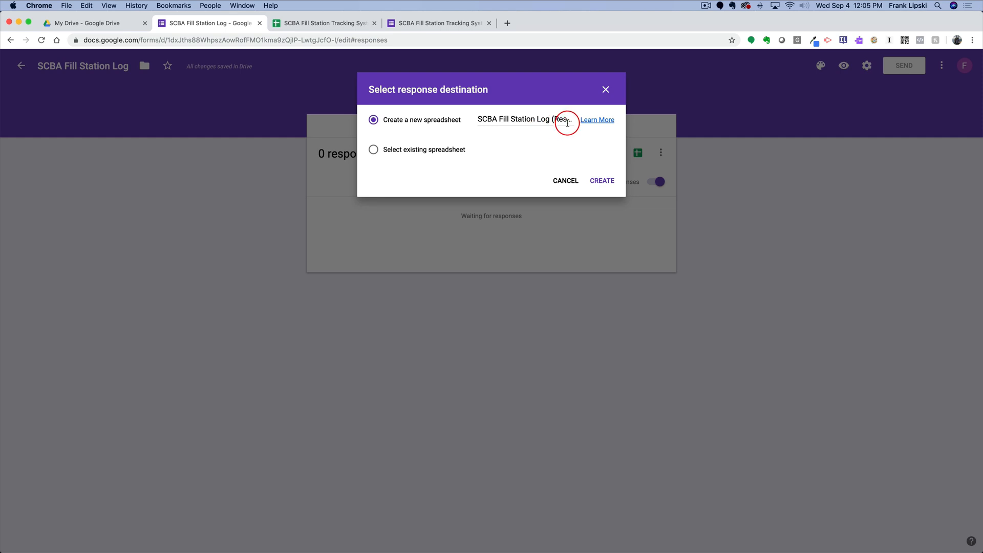
left_click(599, 180)
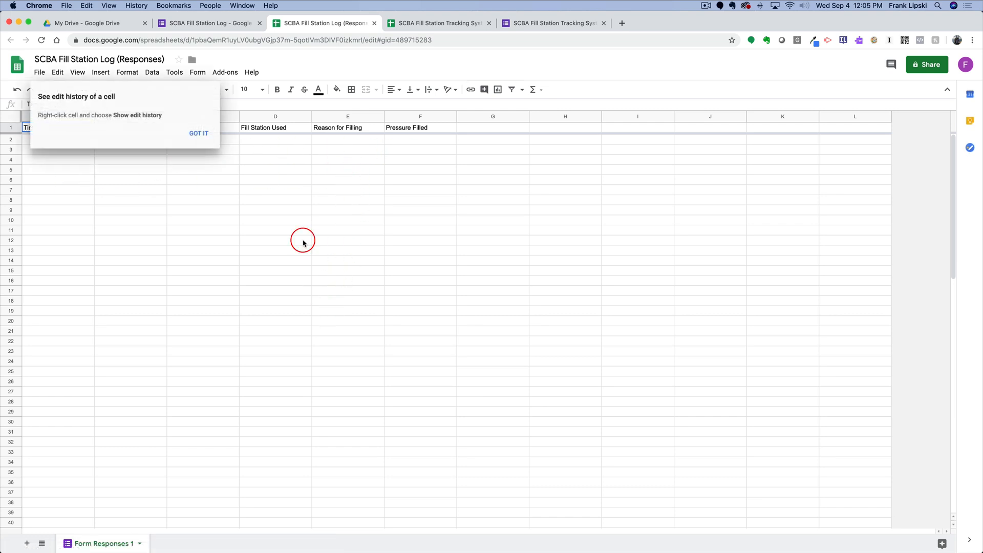
left_click(199, 137)
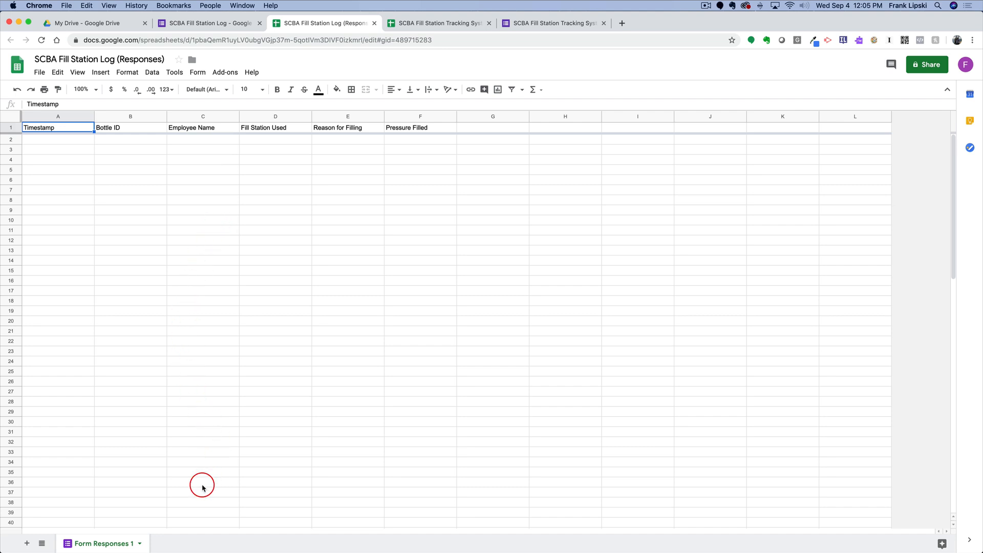
- Add a second sheet named "Raw Data" to the response spreadsheet and return to the Form Responses 1 sheet
left_click(28, 543)
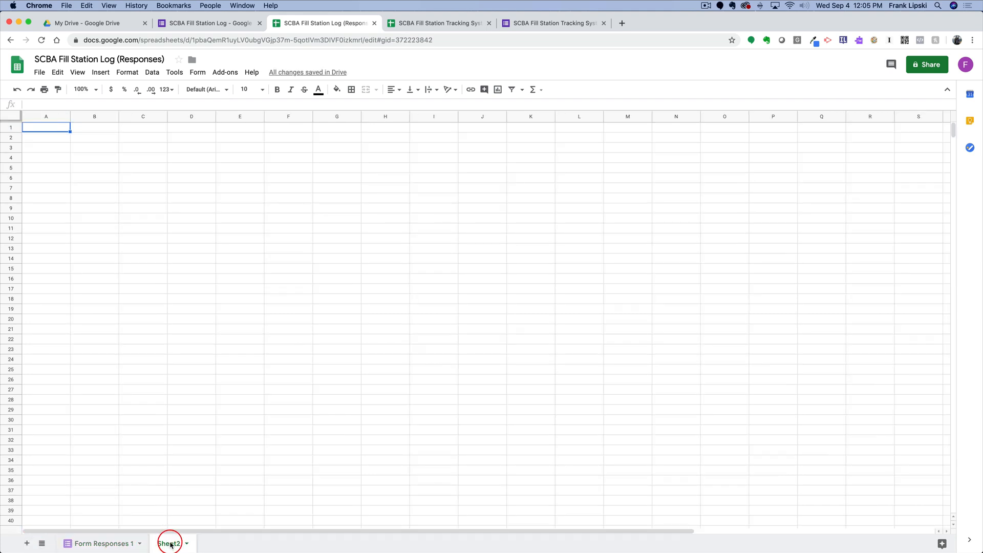
left_click(188, 544)
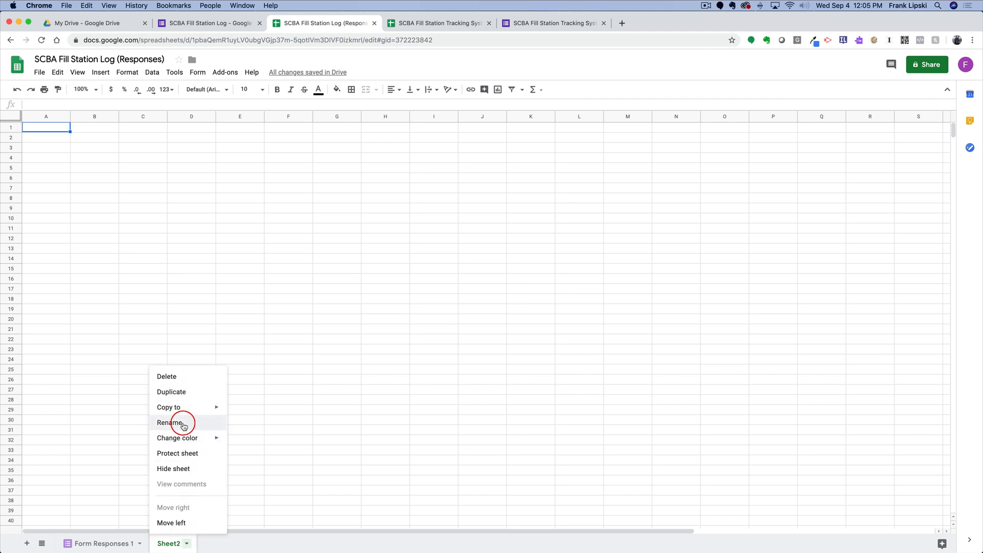
left_click(183, 425)
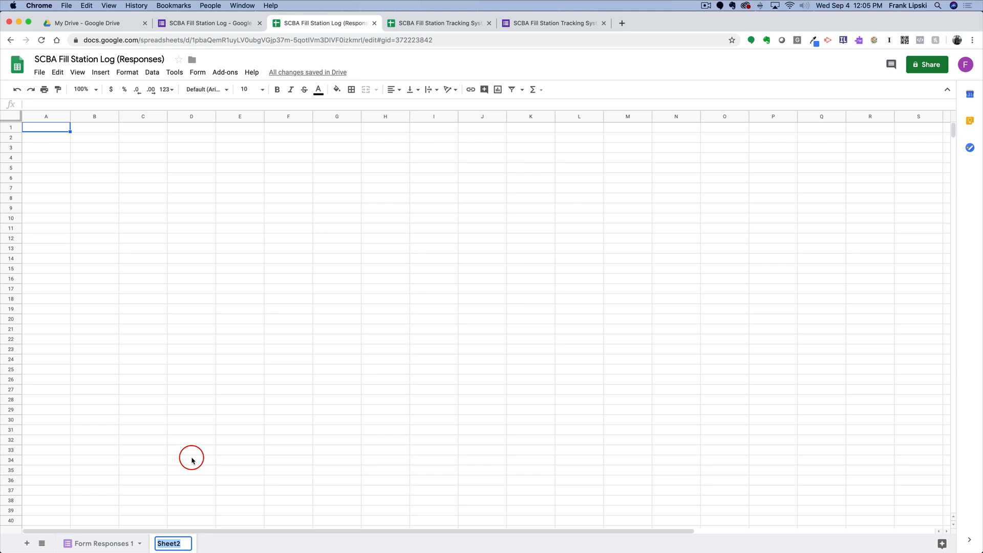
type("Raw Data")
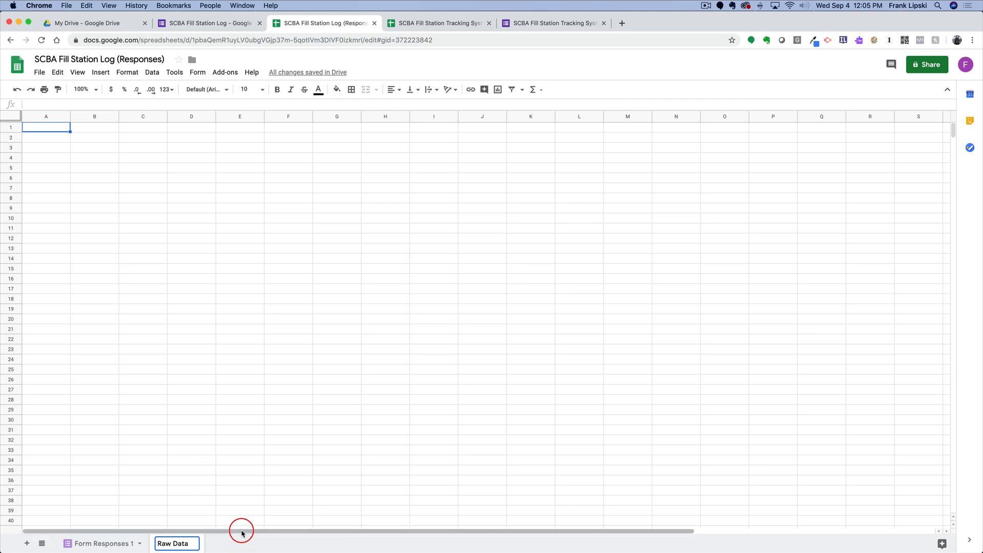
left_click(239, 541)
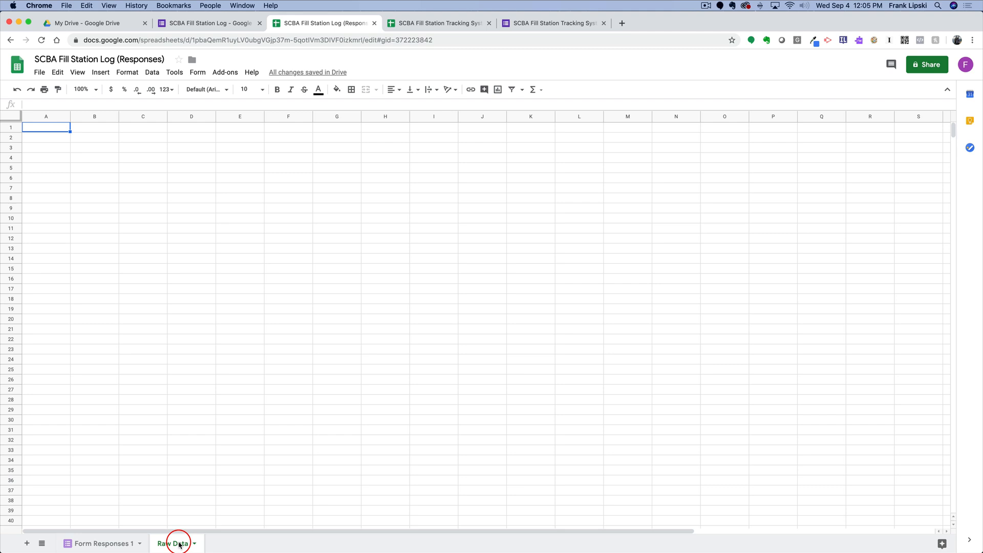
left_click(119, 543)
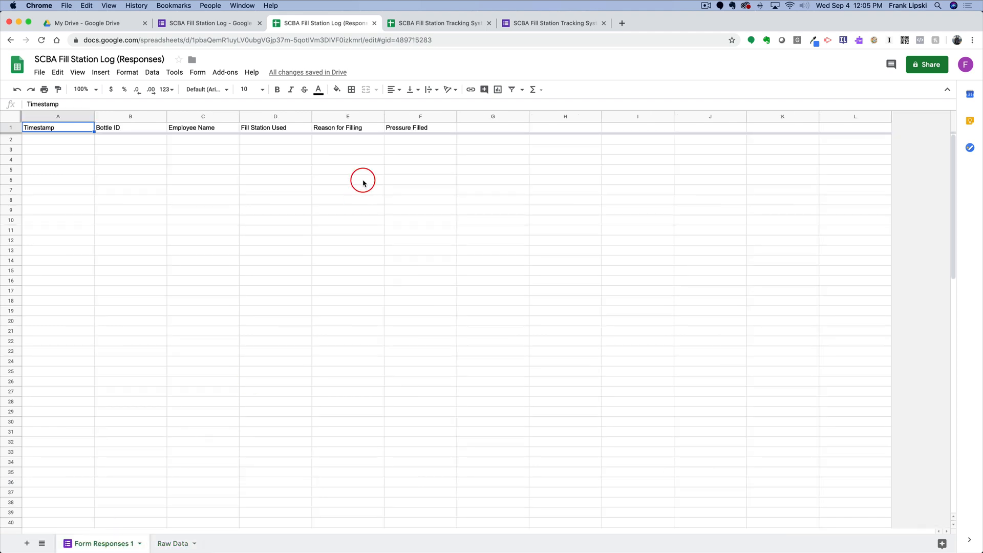
- Close the live form titled SCBA Fill Station Tracking System
left_click(417, 24)
left_click(531, 27)
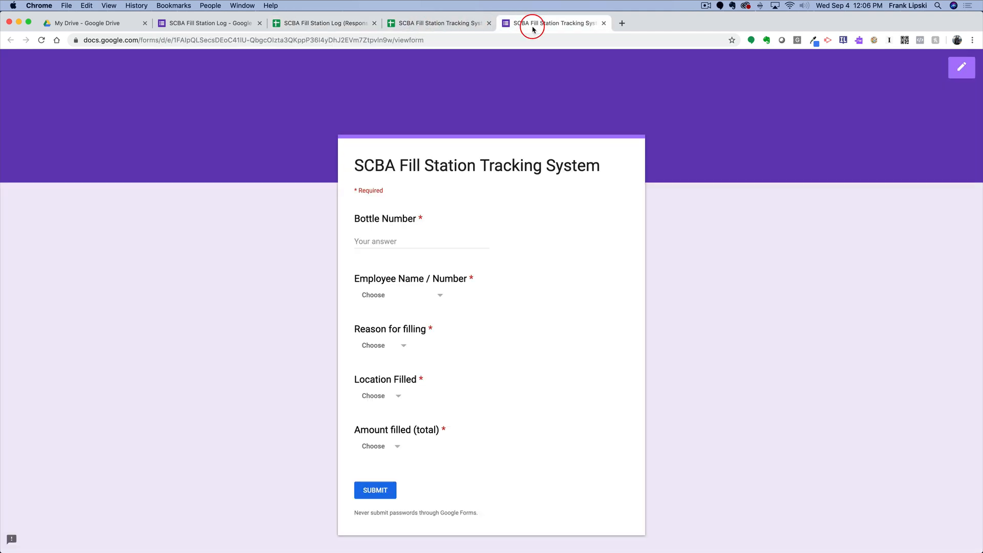
key("super+w")
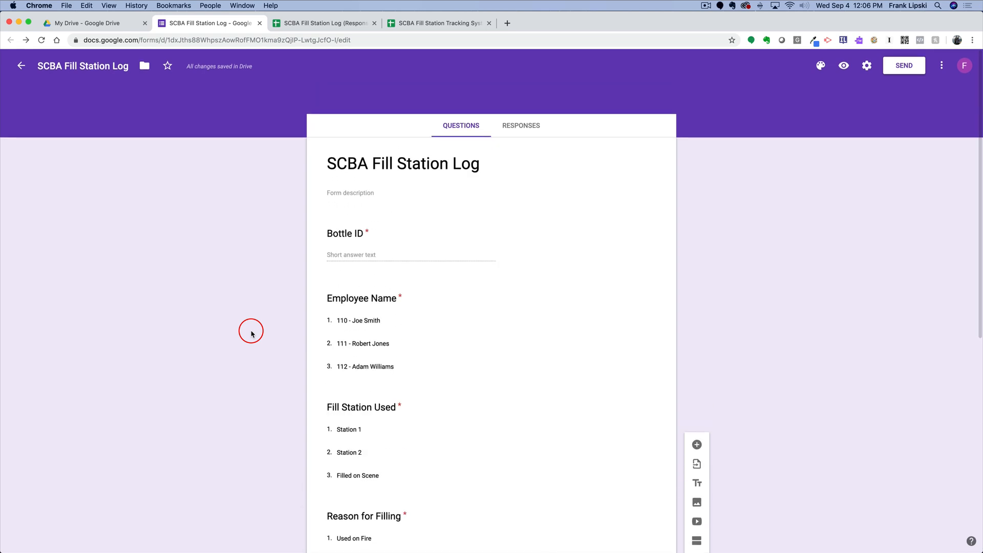
- Open a preview of the SCBA Fill Station Log form and look over its questions
scroll(251, 334, "down", 3)
scroll(250, 333, "up", 3)
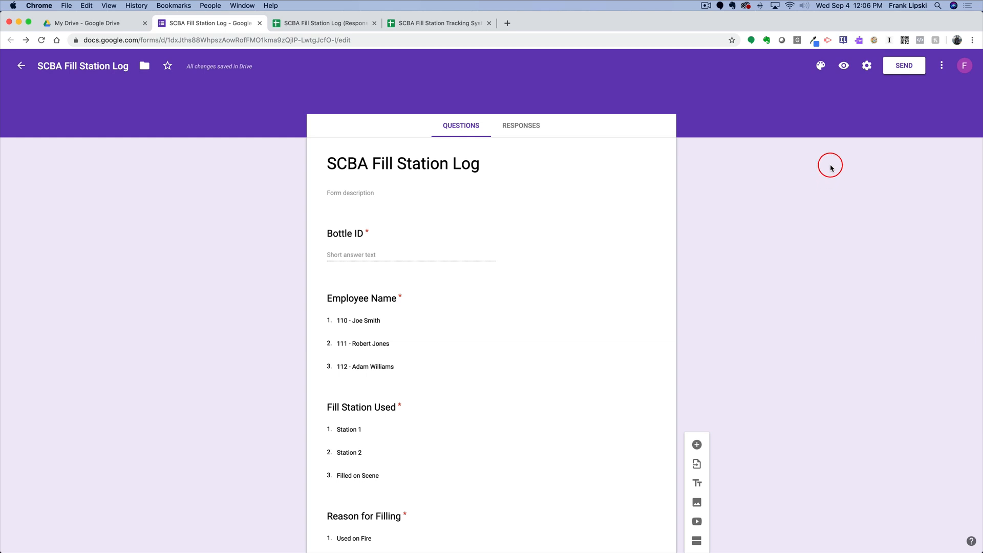
left_click(842, 69)
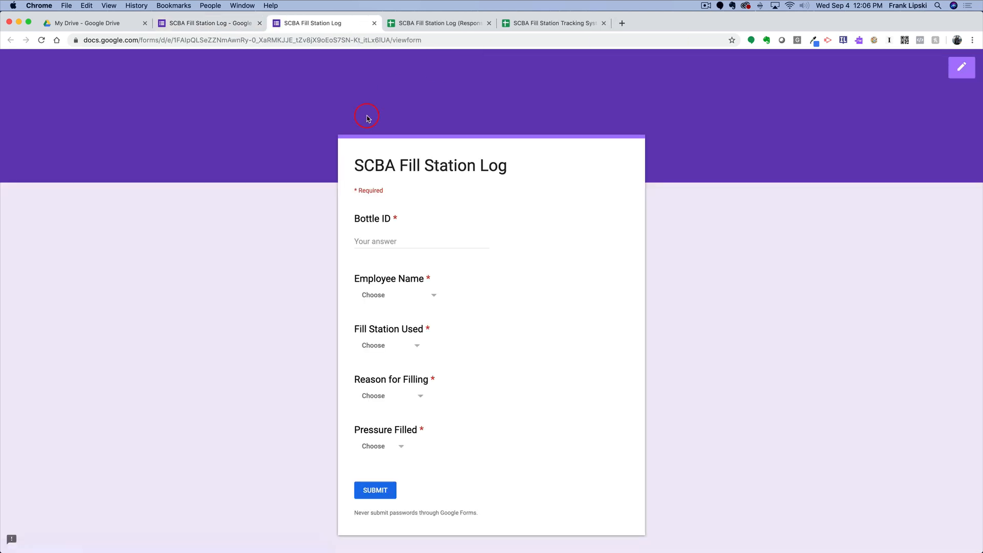
scroll(266, 245, "down", 3)
scroll(266, 245, "up", 3)
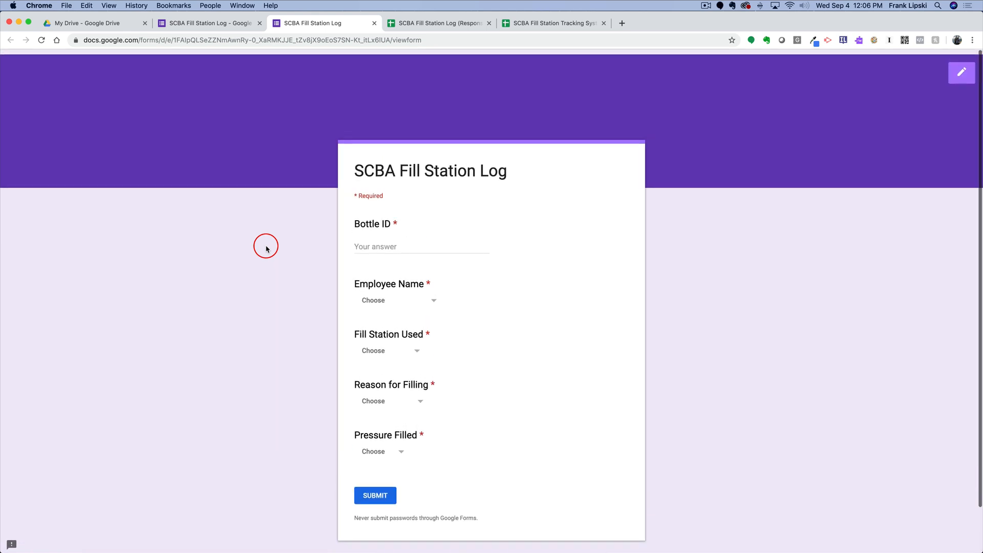
- Enter ABC1000 as the Bottle ID and choose the third employee in the Employee Name question
left_click(379, 241)
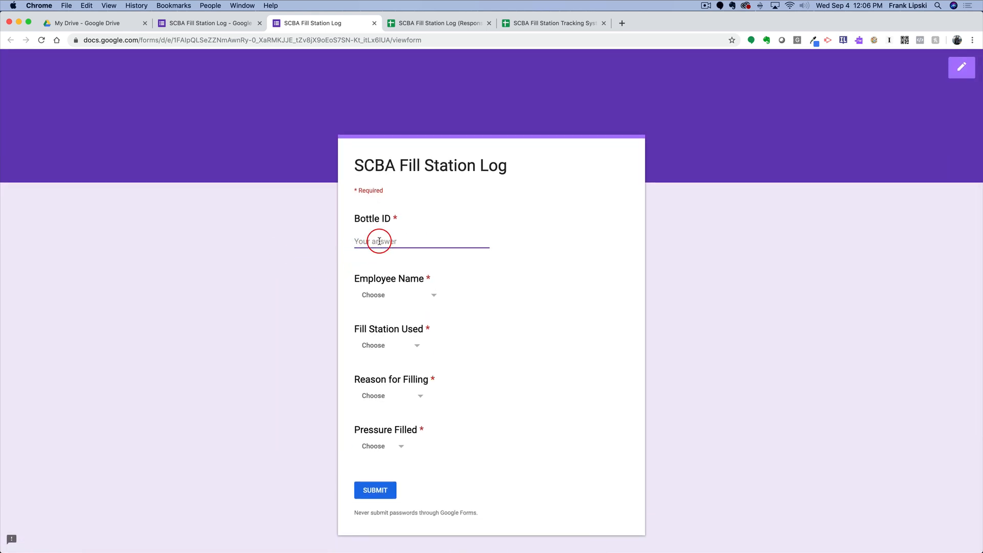
type("ABC1000")
key("Tab")
key("space")
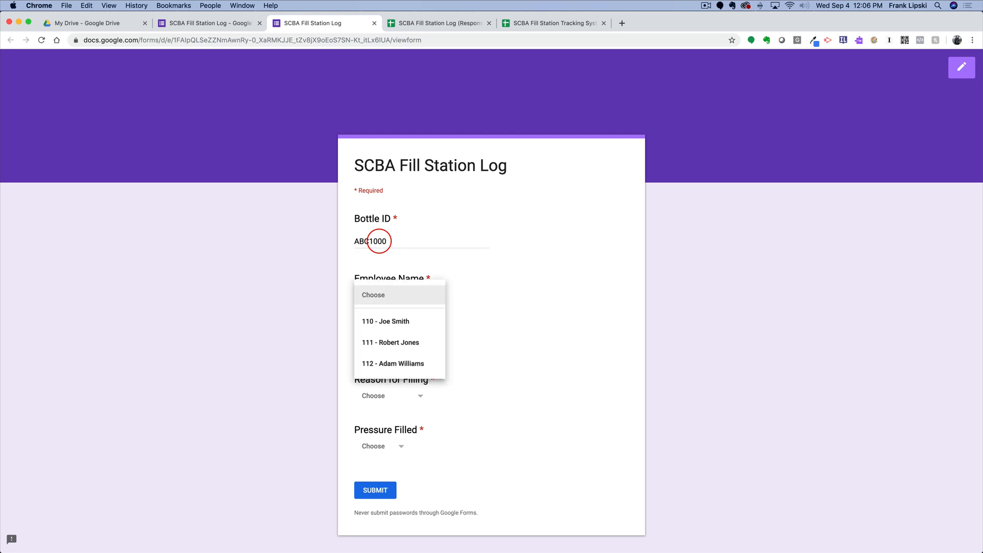
left_click(394, 358)
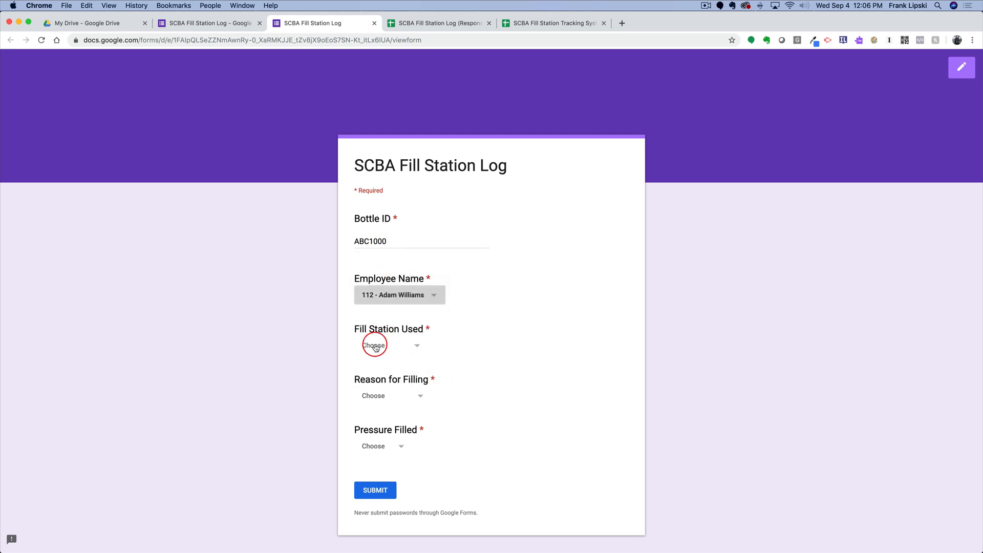
- Answer the remaining questions with Station 1, Used on Fire and 5500 psi, and submit the test response
left_click(373, 345)
left_click(384, 373)
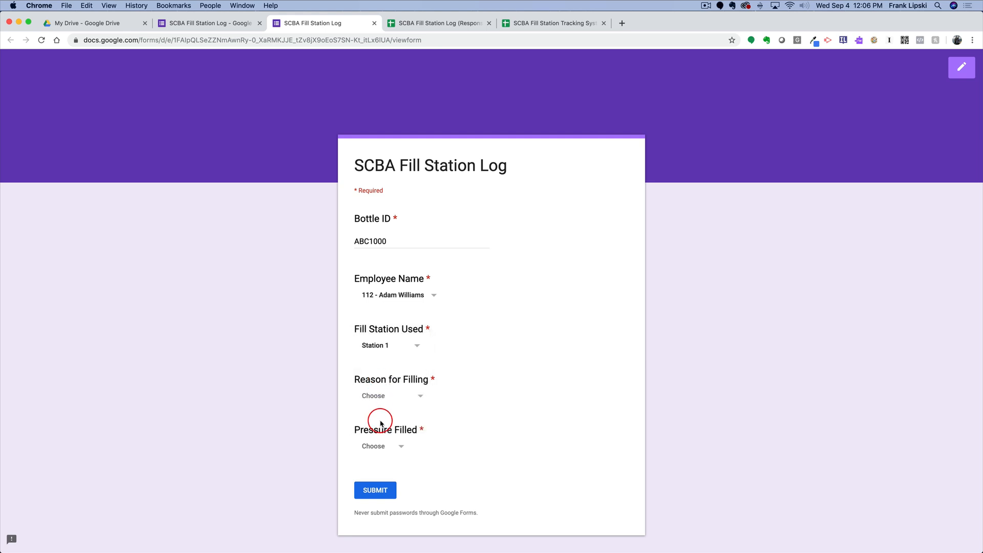
left_click(373, 396)
left_click(377, 421)
left_click(375, 448)
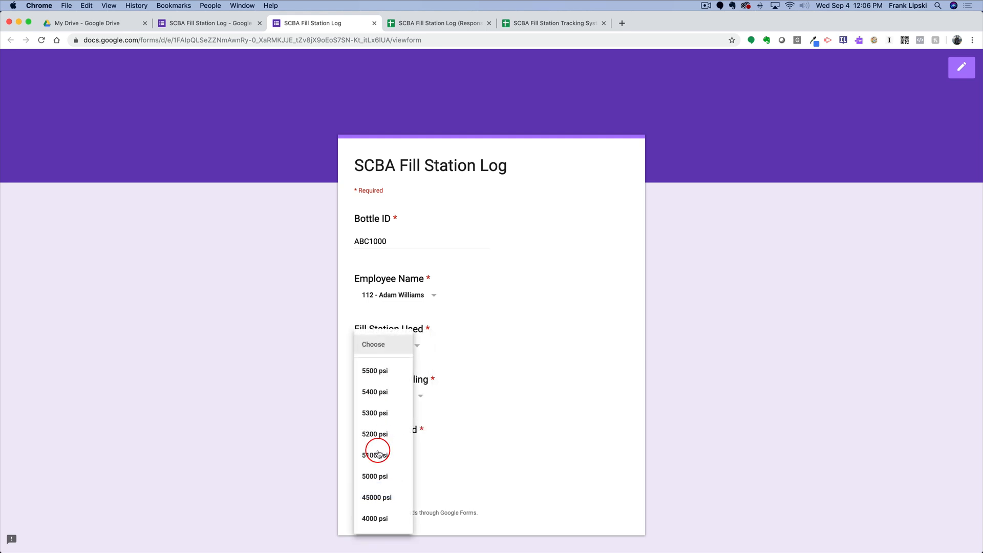
left_click(377, 370)
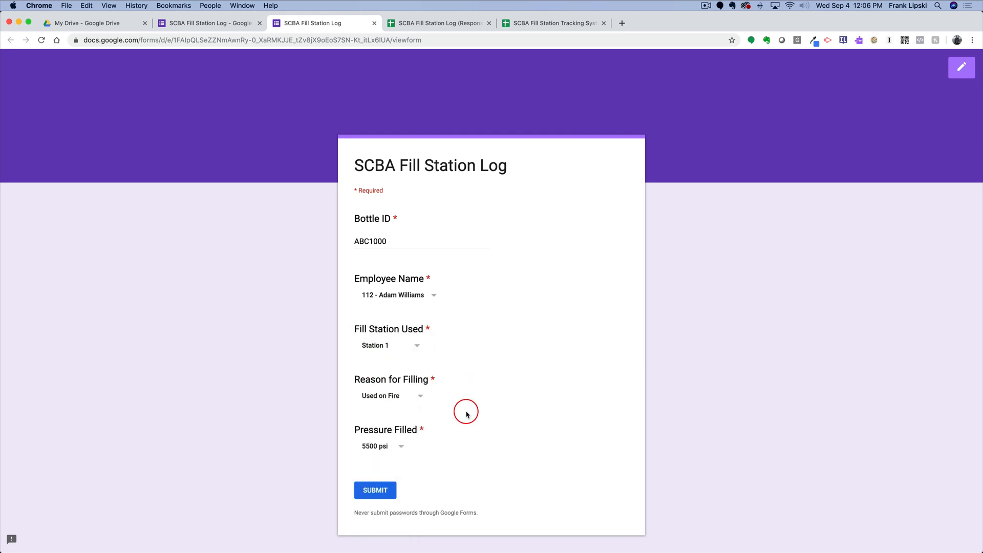
left_click(379, 490)
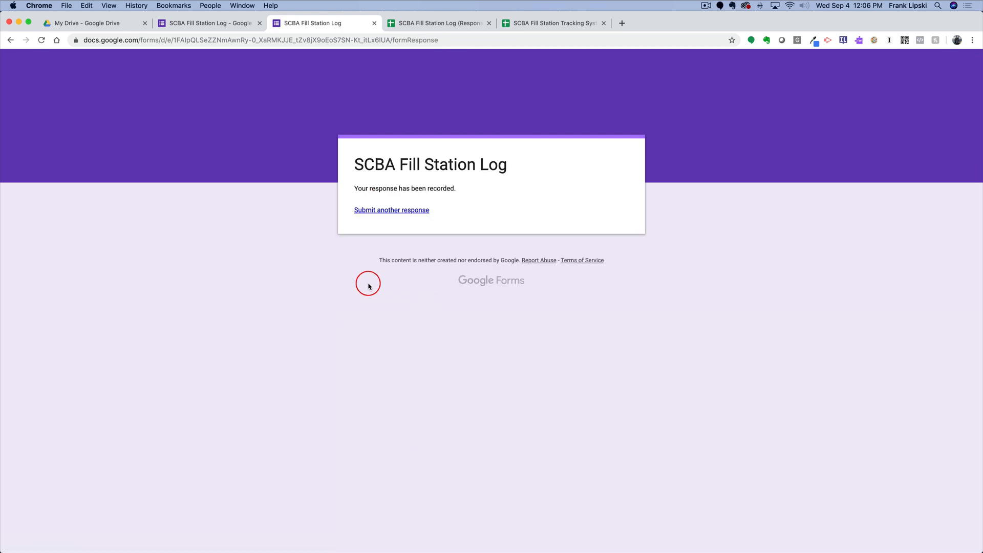
- Left-align the Timestamp column in the Form Responses 1 sheet of the response spreadsheet
left_click(436, 23)
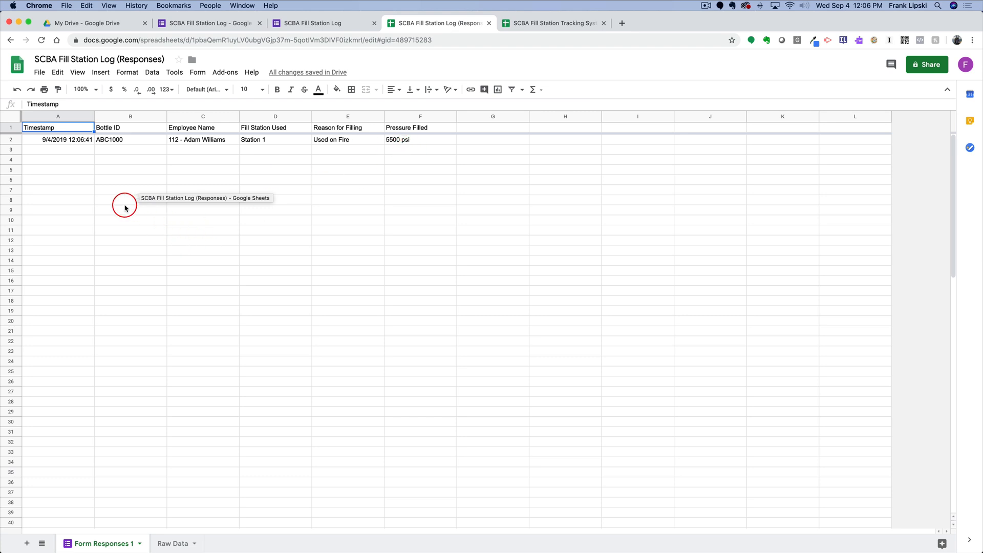
left_click(35, 116)
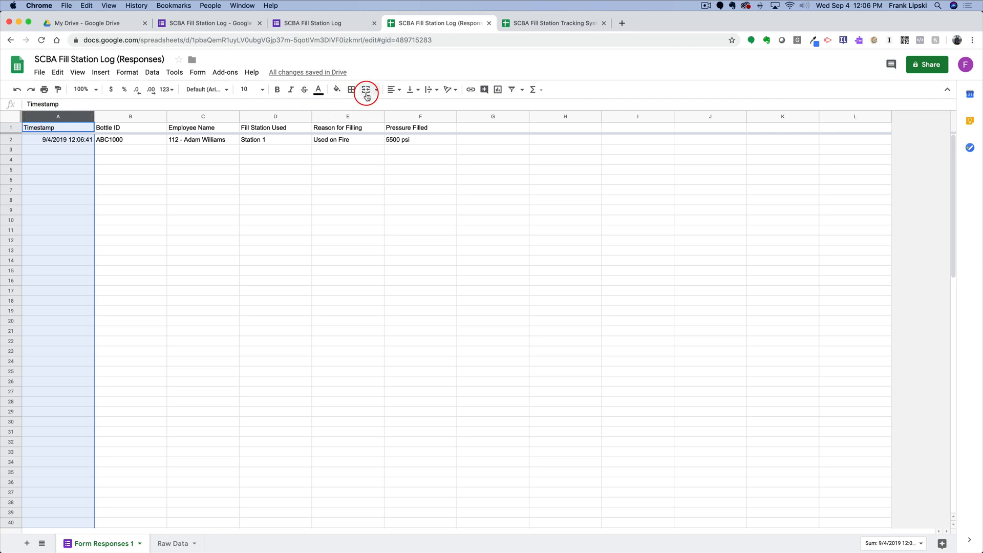
left_click(392, 91)
left_click(393, 106)
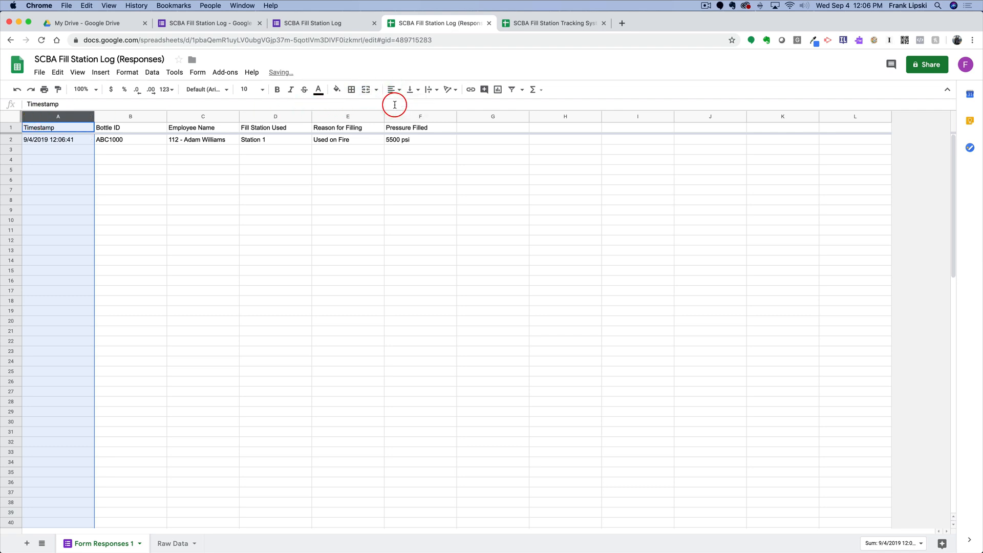
left_click(307, 209)
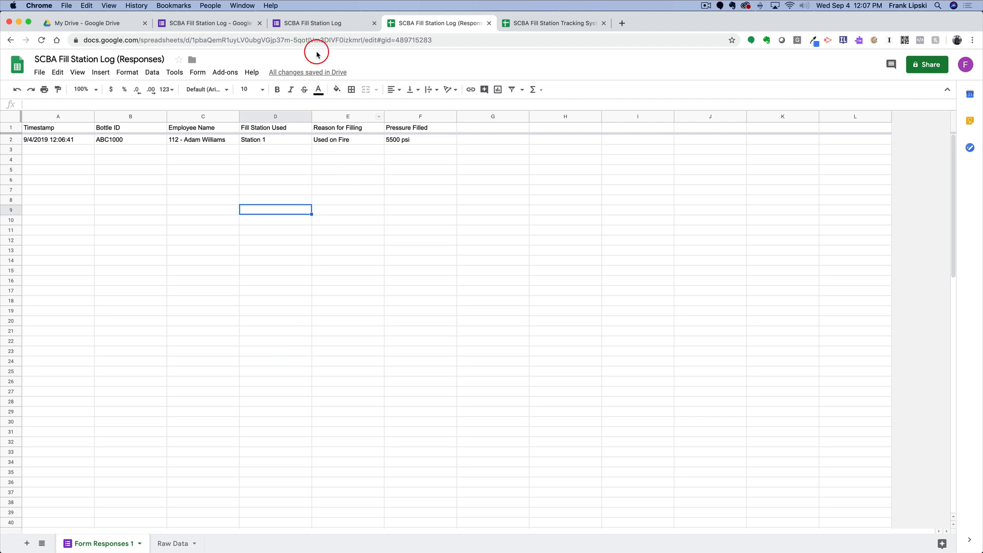
left_click(312, 24)
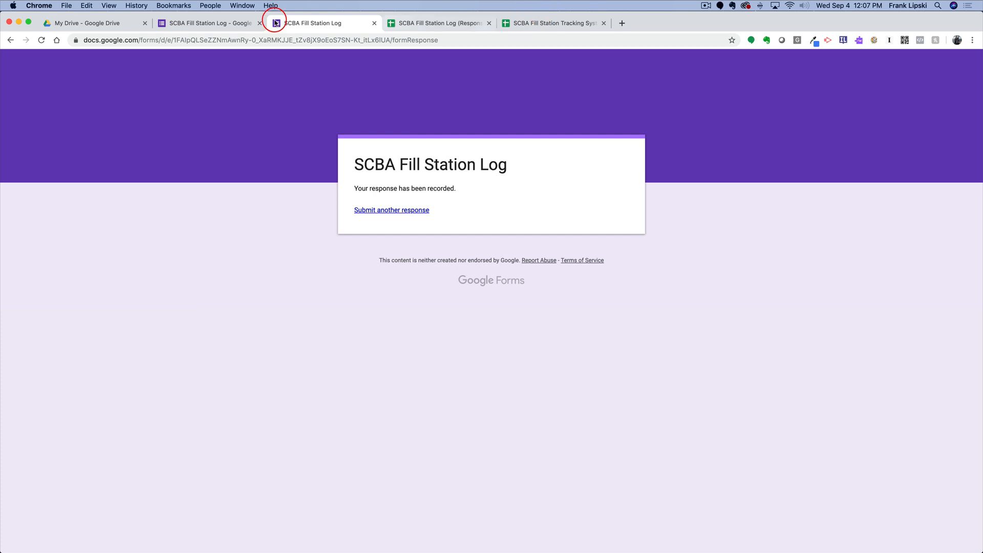
left_click(223, 23)
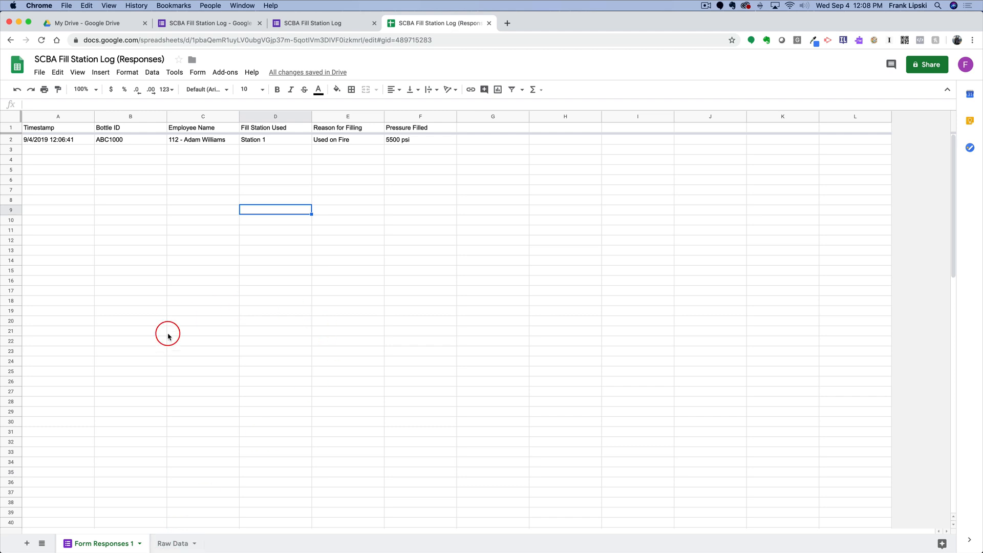
- Enter the header "Bottle ID" in cell A1 of the Raw Data sheet and widen columns B and C
left_click(172, 543)
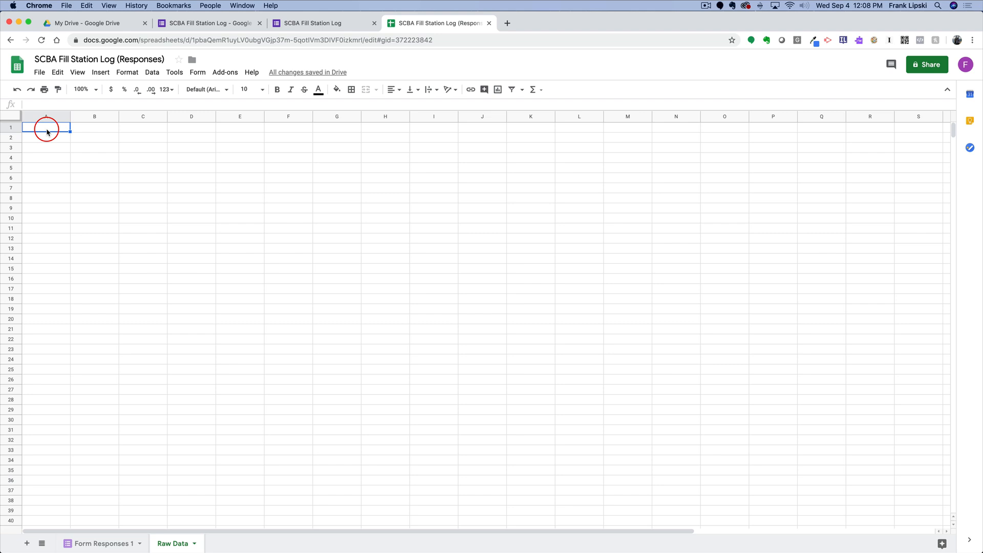
type("Bottle ID")
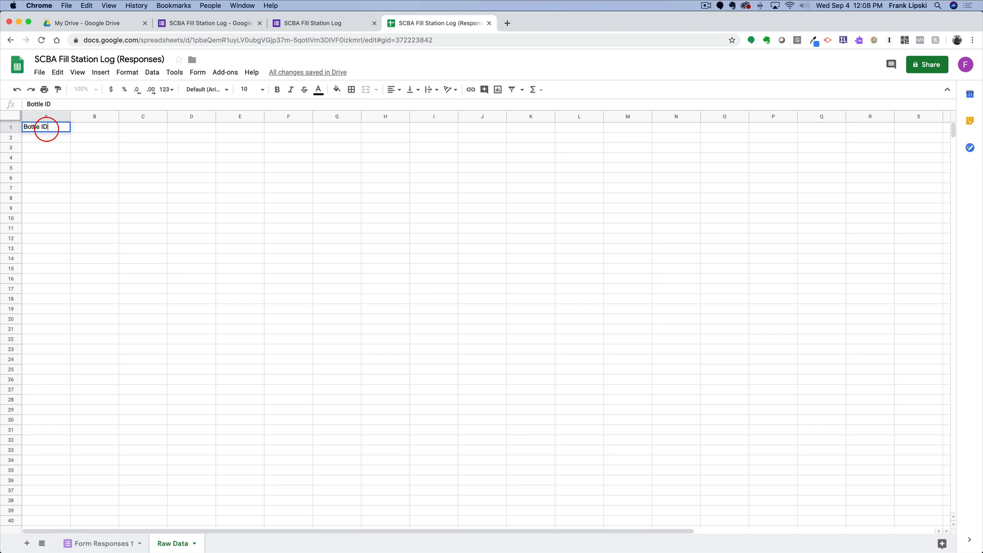
key("Tab")
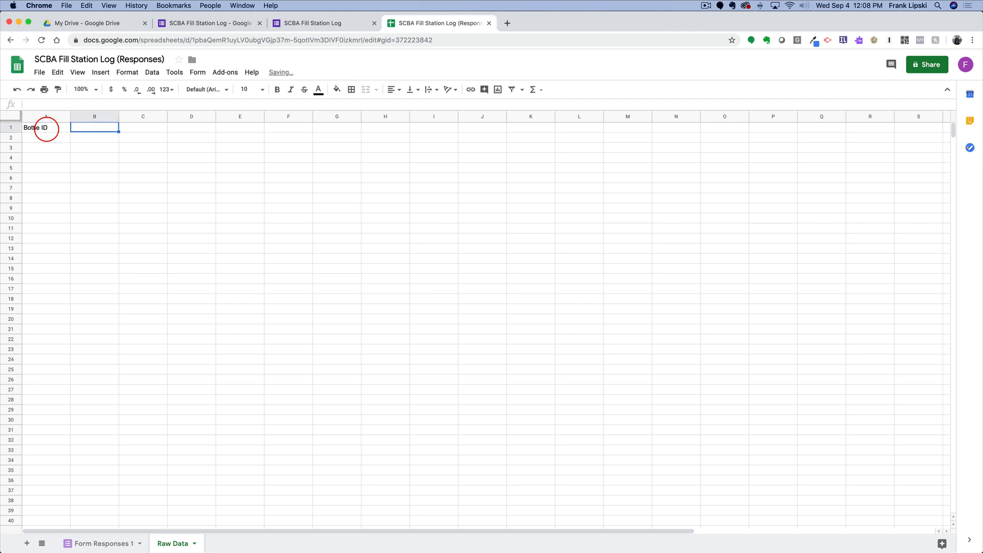
left_click(34, 138)
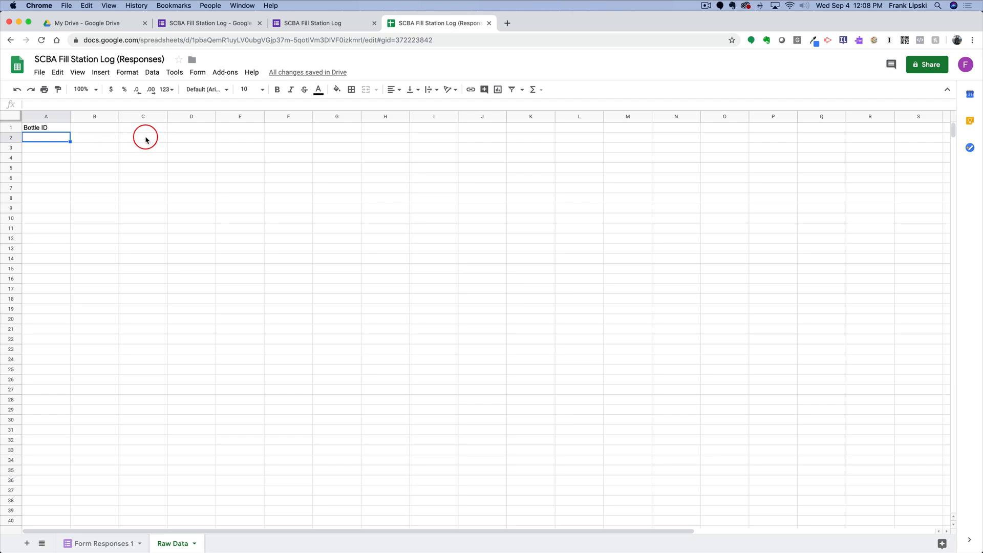
left_click_drag(119, 116, 302, 117)
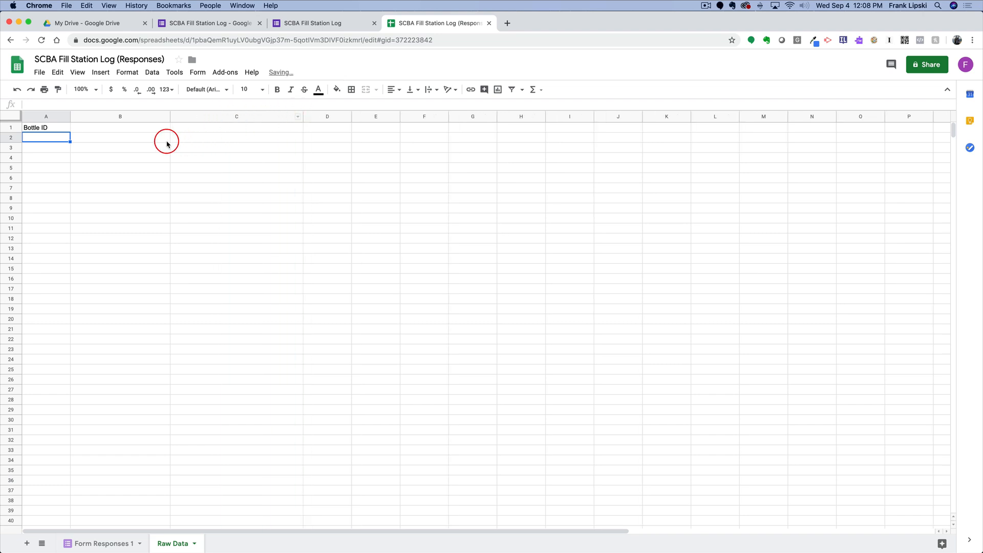
left_click(117, 129)
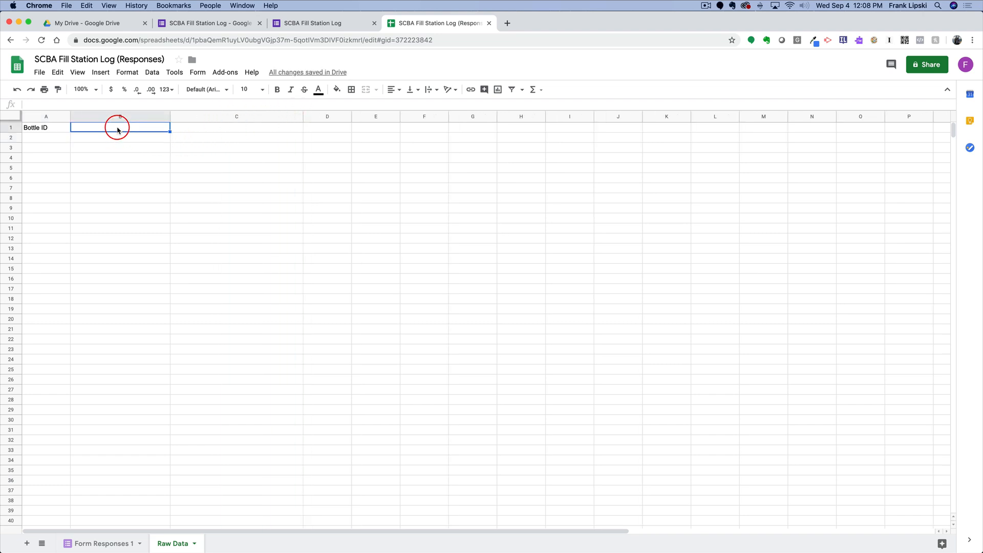
type("Serial #")
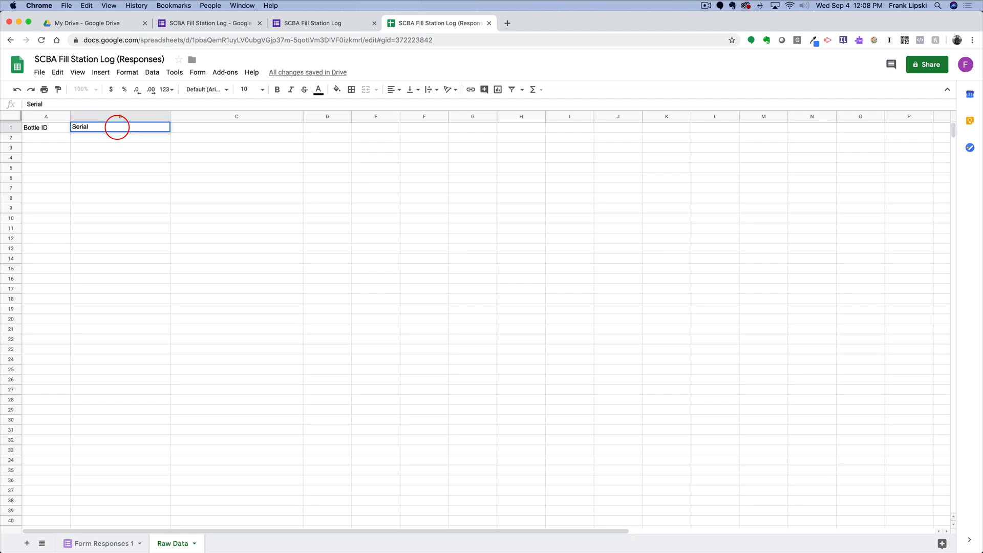
left_click(220, 129)
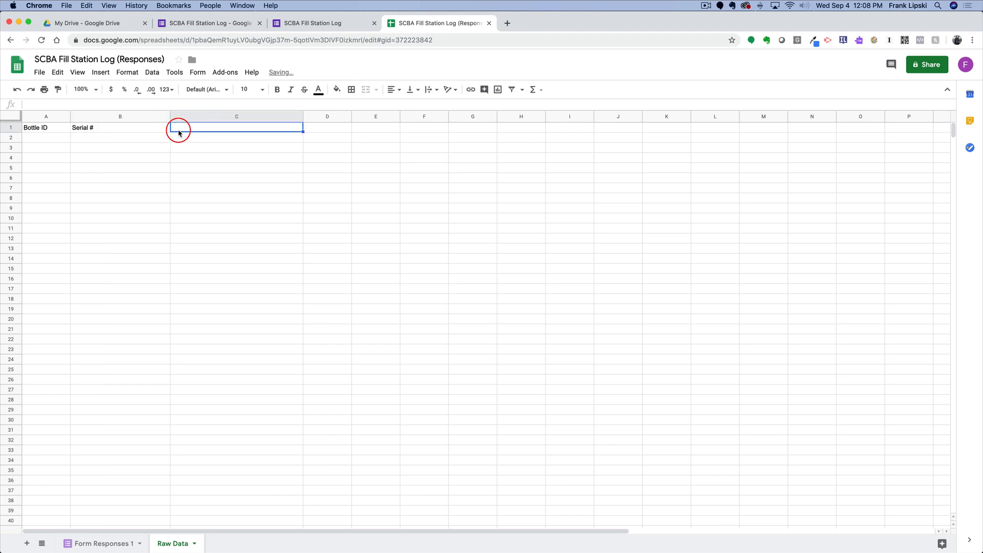
left_click(108, 130)
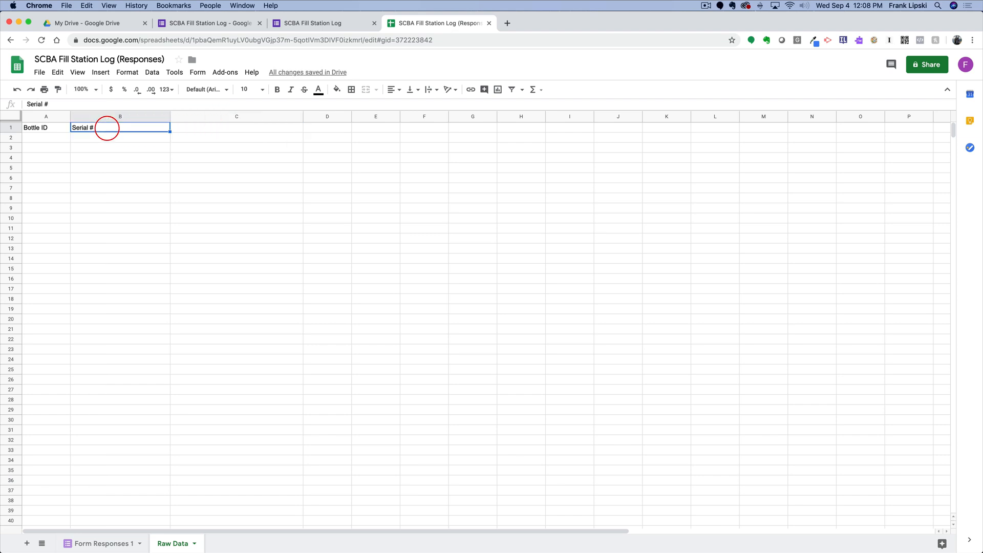
key("Delete")
- Enter ABC1000 and ABC1001 in cells A2 and A3 and fill the series down to ABC1013 in A15
left_click(30, 140)
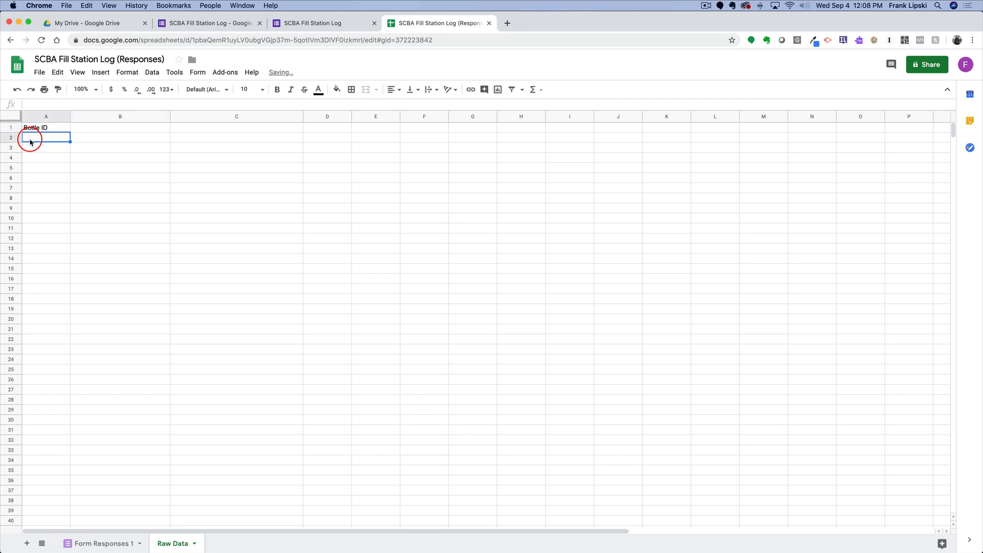
double_click(54, 138)
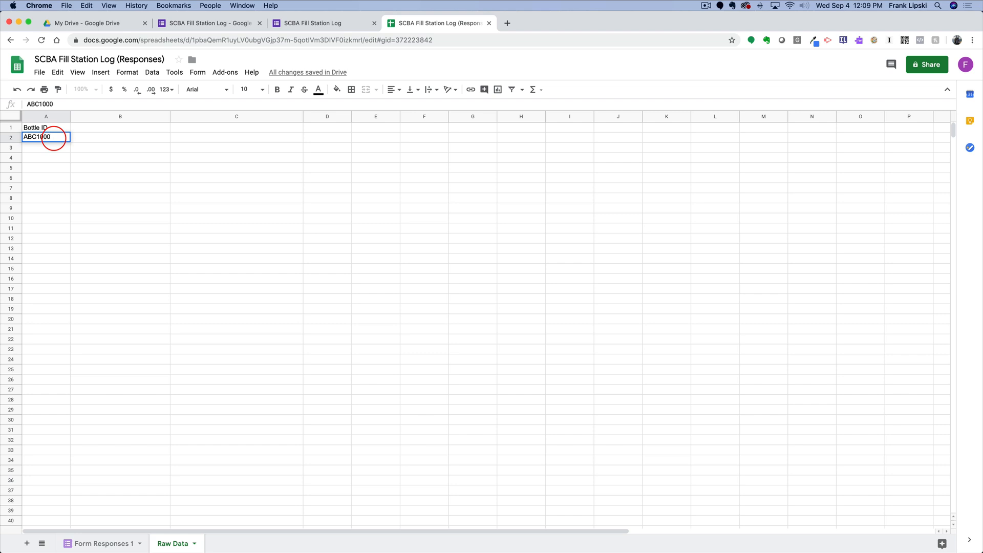
key("Return")
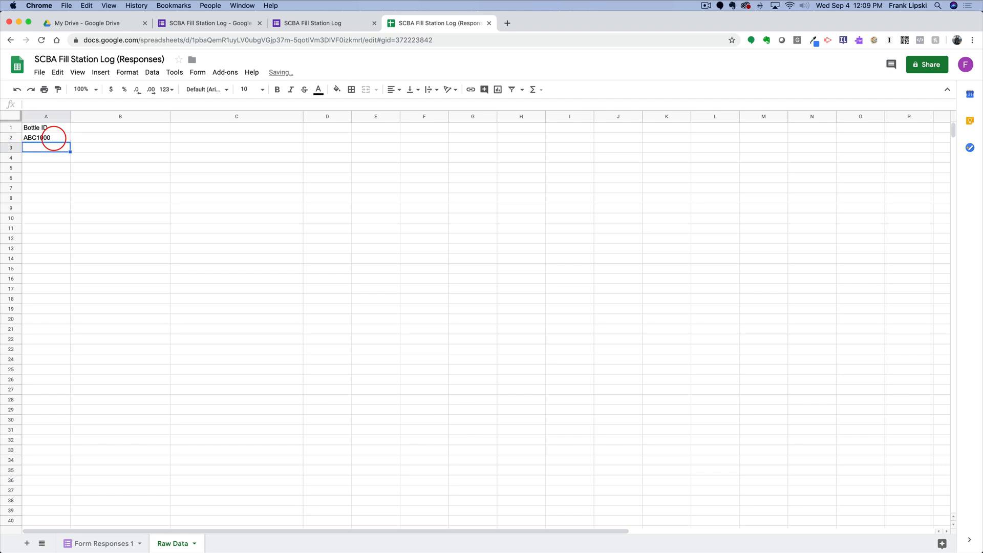
type("ABC10001")
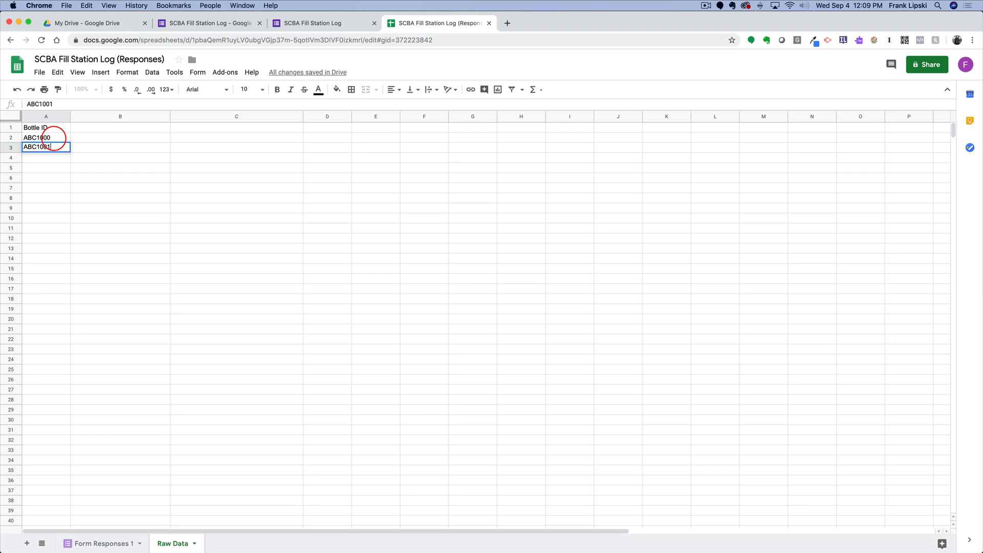
left_click(65, 199)
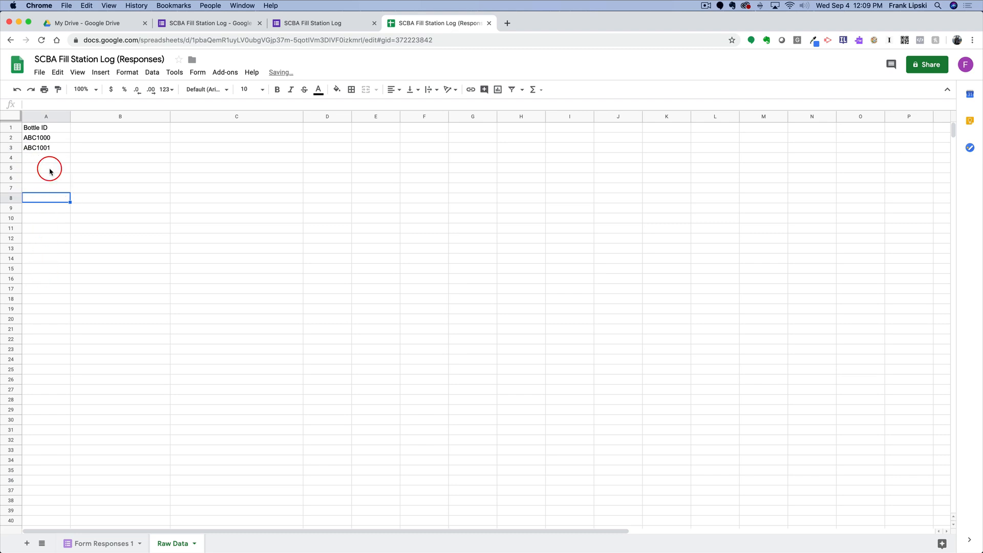
left_click(52, 147)
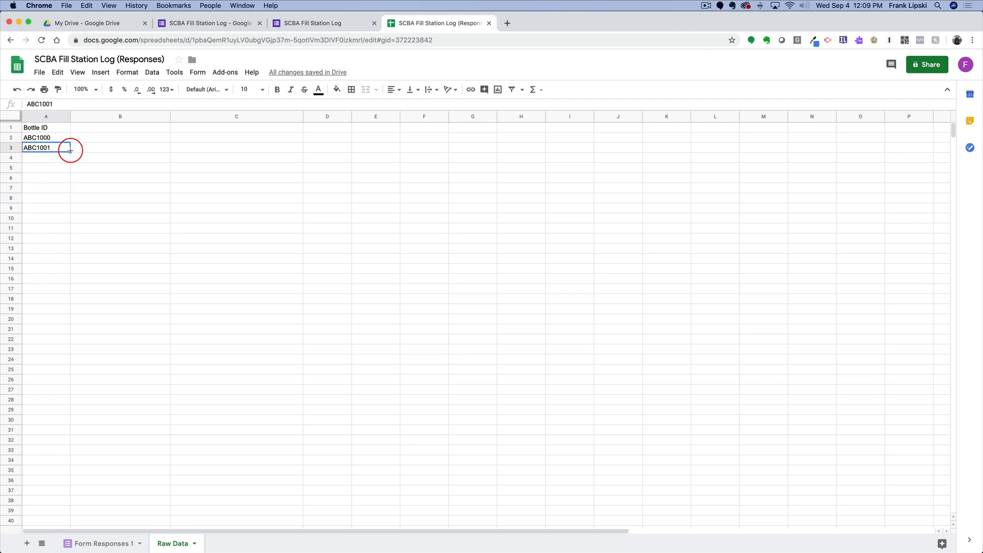
left_click_drag(69, 152, 69, 267)
left_click(136, 199)
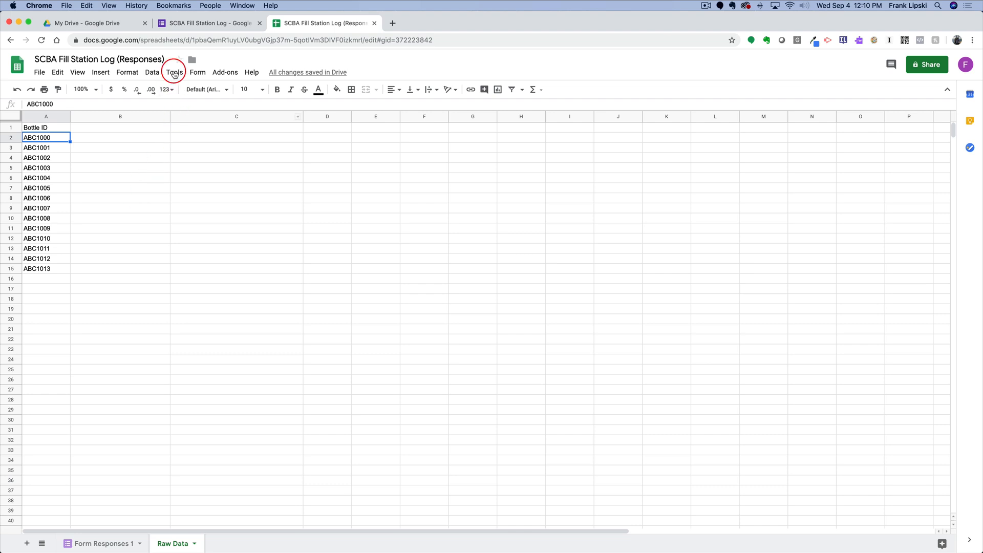
- Generate a pre-filled link for the SCBA Fill Station Log form with "Bottle ID" as the Bottle ID answer, and copy it
left_click(195, 23)
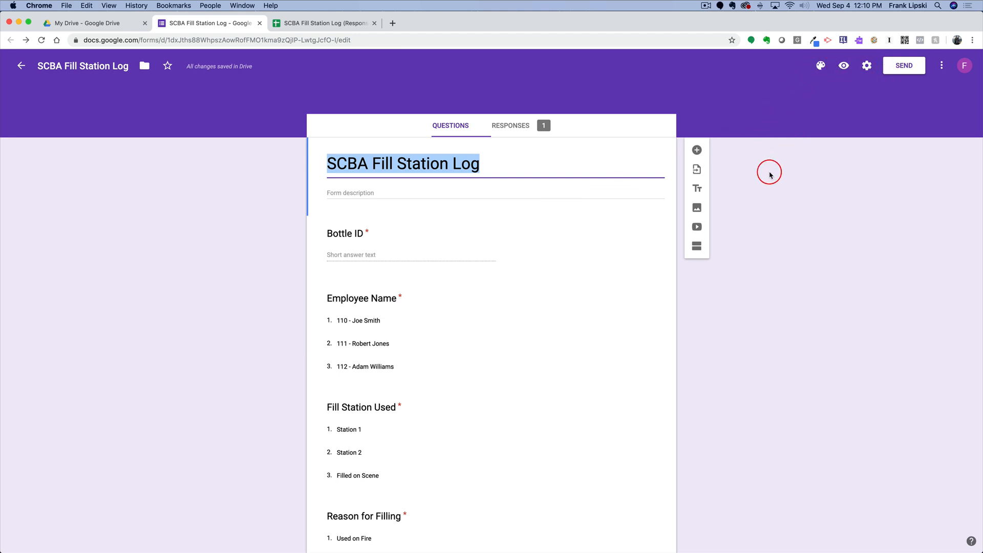
left_click(942, 70)
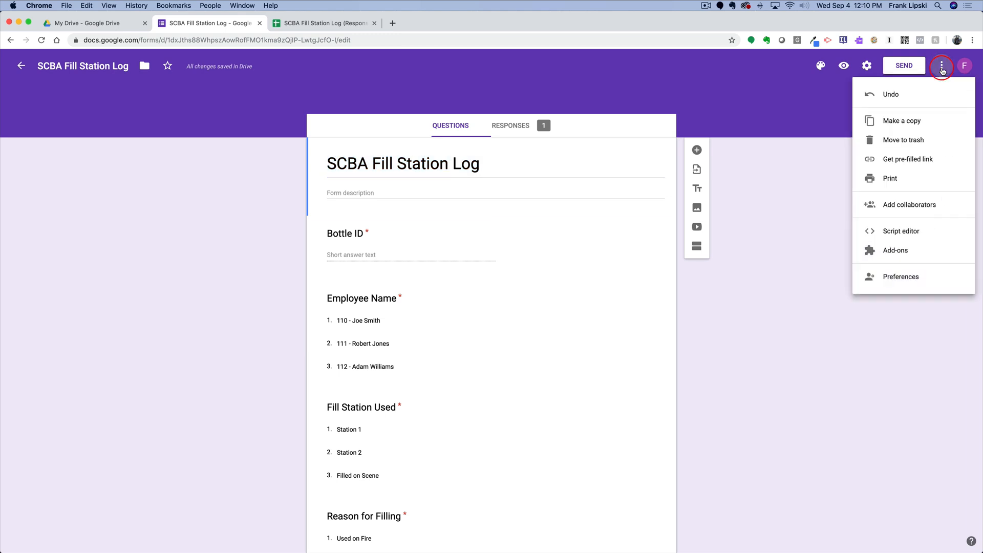
left_click(947, 163)
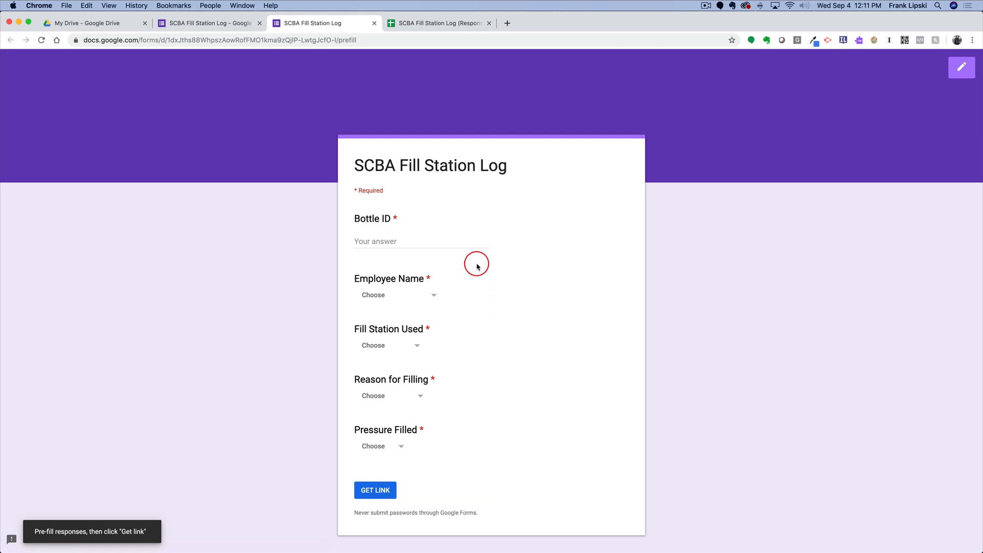
left_click(398, 246)
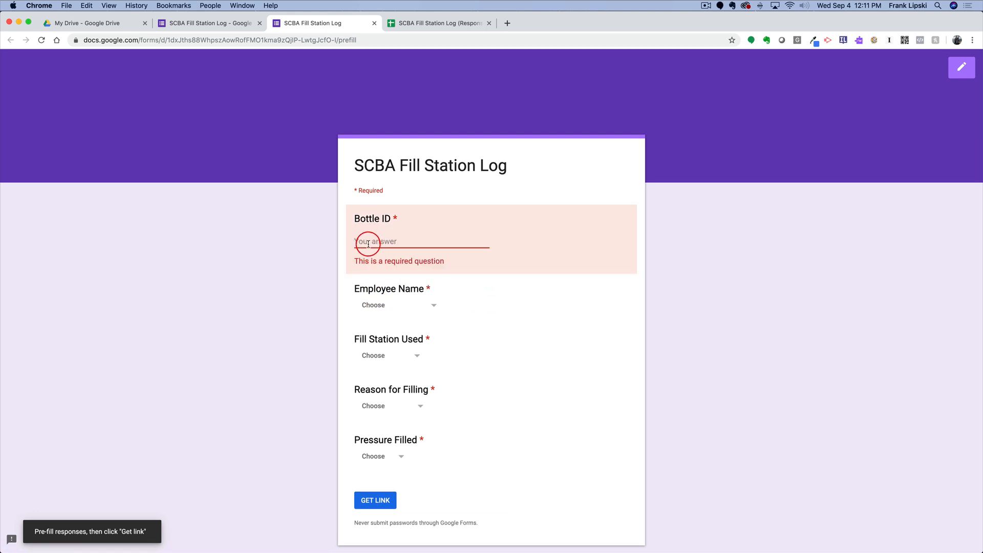
type("BO")
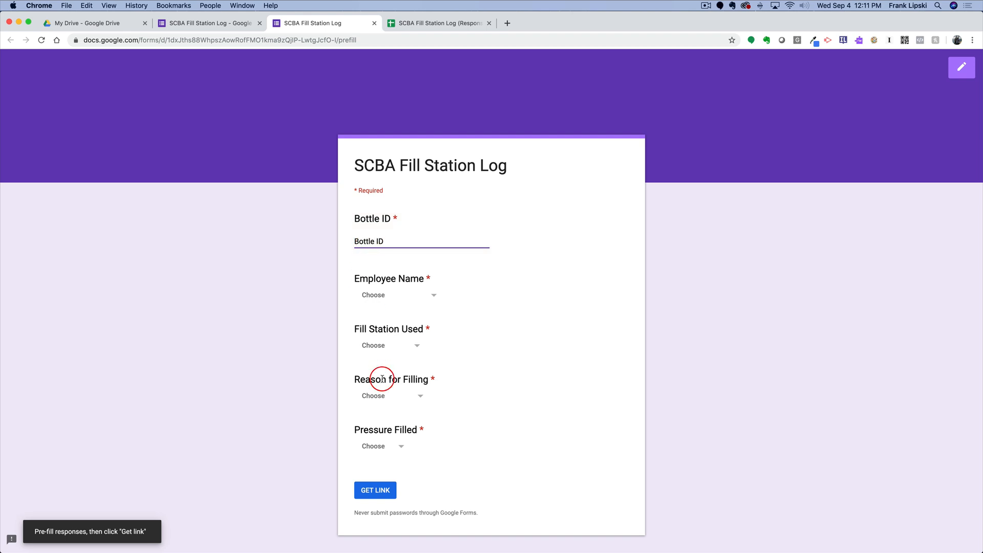
left_click(370, 498)
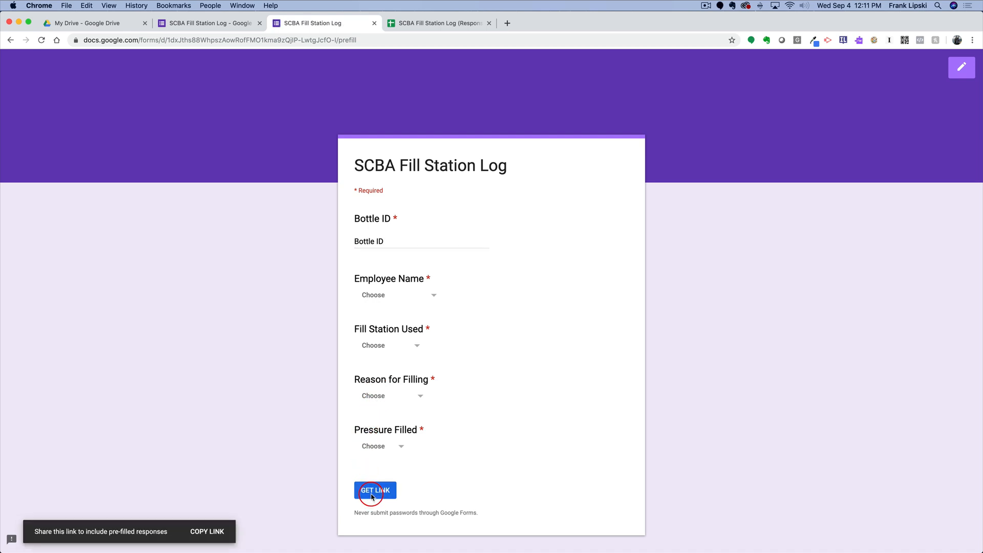
left_click(203, 532)
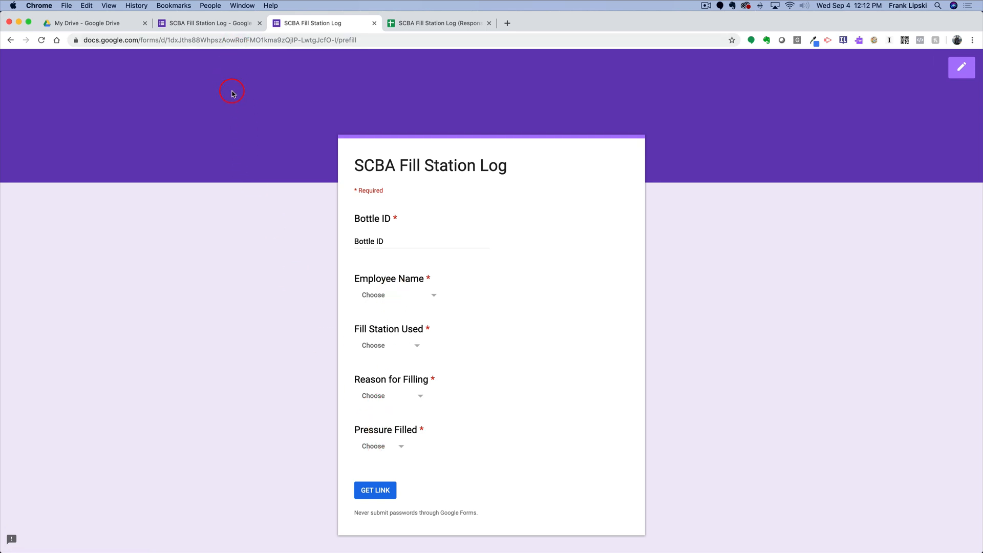
- Paste the copied pre-filled form link into cell D1 of the Raw Data sheet in the response spreadsheet
left_click(417, 23)
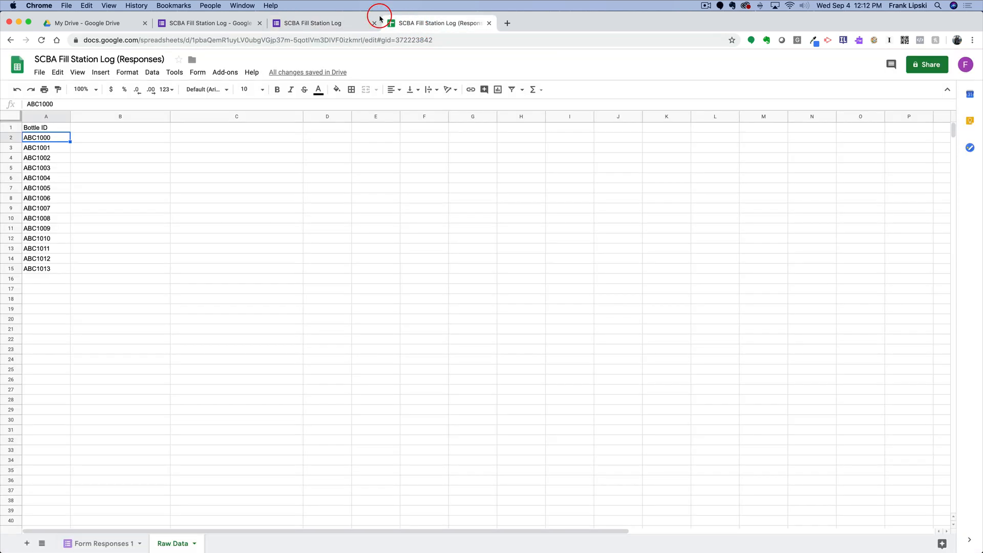
left_click(318, 128)
right_click(318, 128)
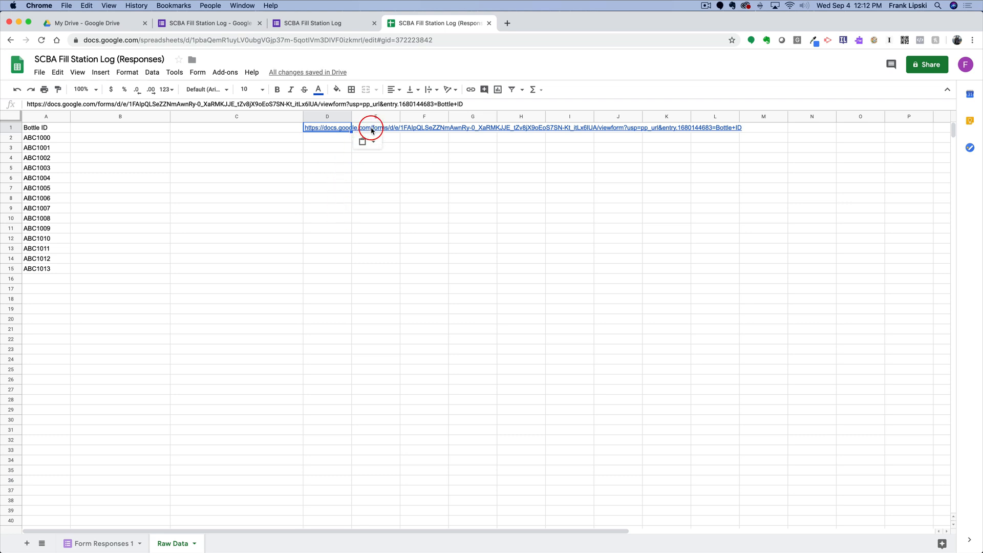
- Open the link in D1 to check the pre-filled Bottle ID answer, then close the form without submitting
left_click(363, 130)
left_click(338, 130)
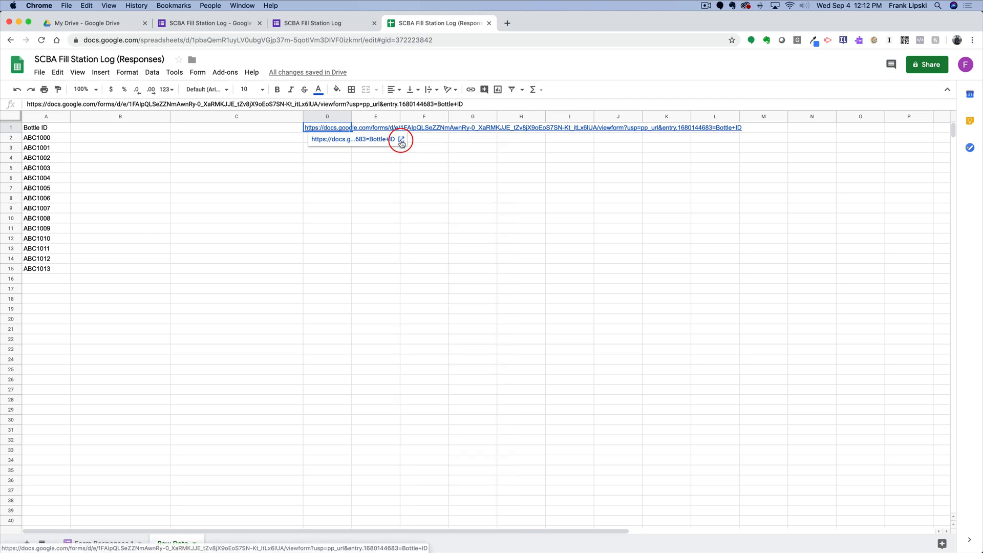
left_click(402, 140)
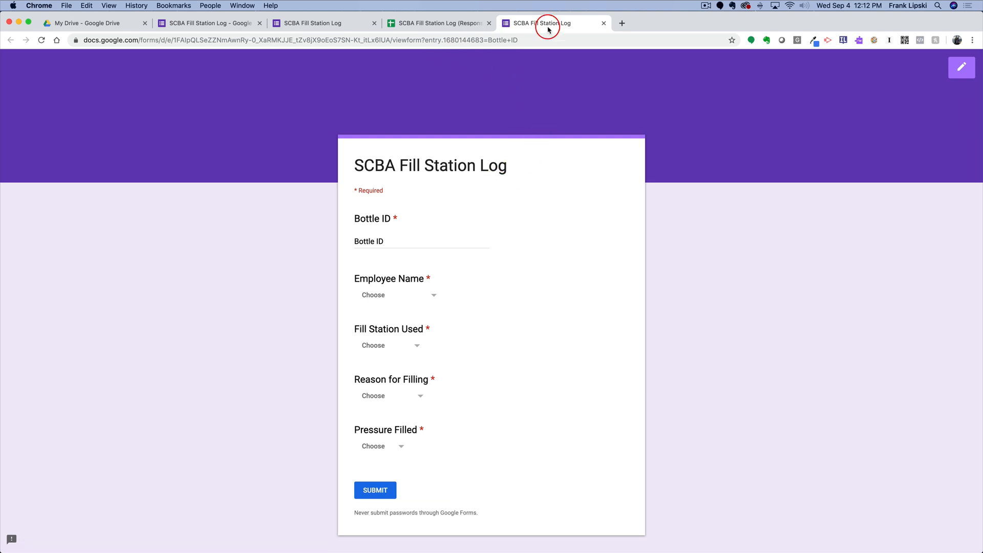
left_click(604, 23)
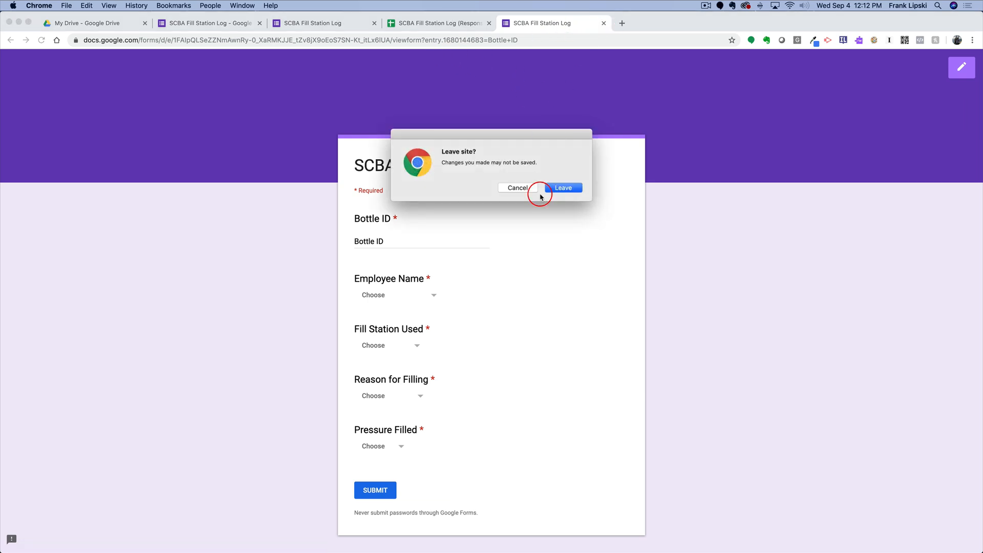
left_click(563, 188)
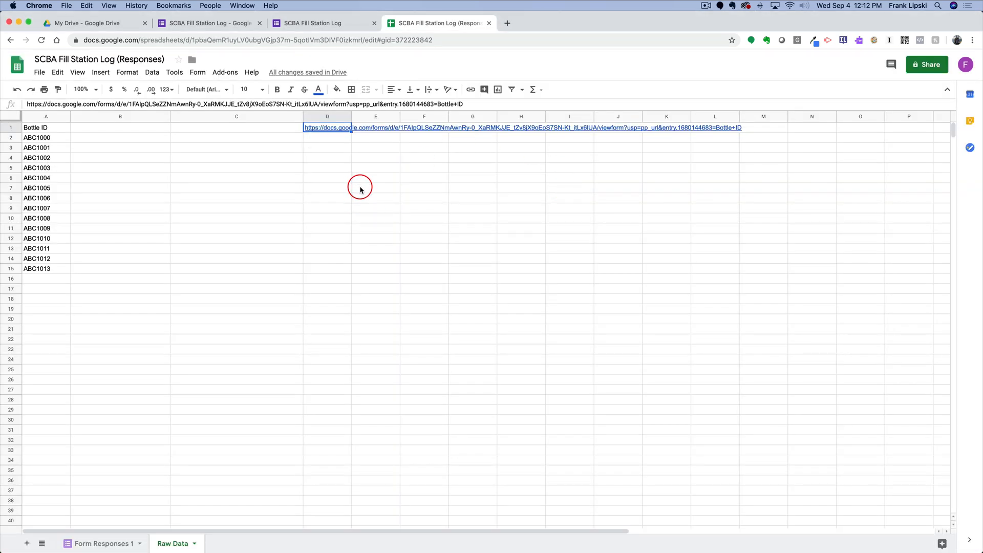
- Copy the D1 link up to and including its last equals sign, without "Bottle+ID", and paste it into cell B2
double_click(309, 130)
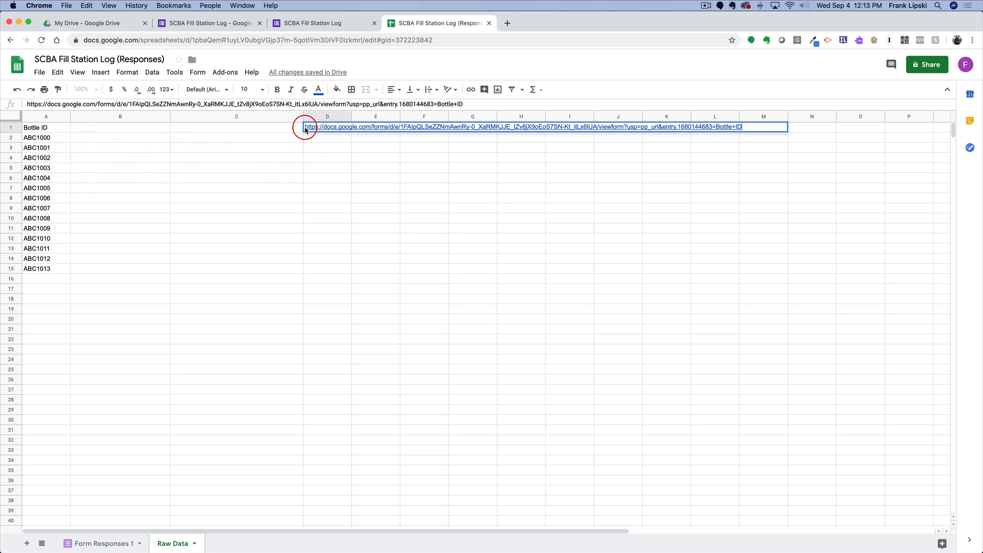
left_click_drag(304, 127, 717, 130)
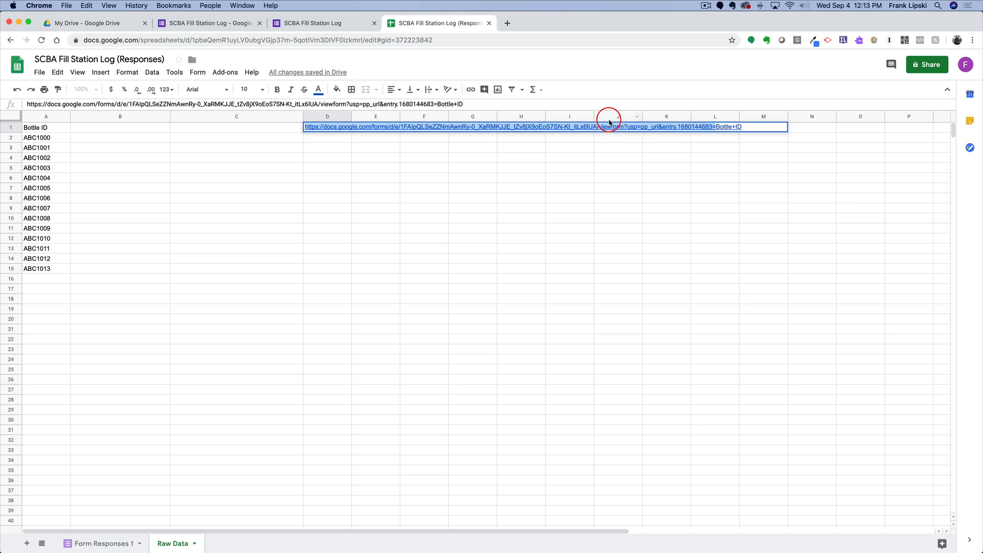
right_click(606, 128)
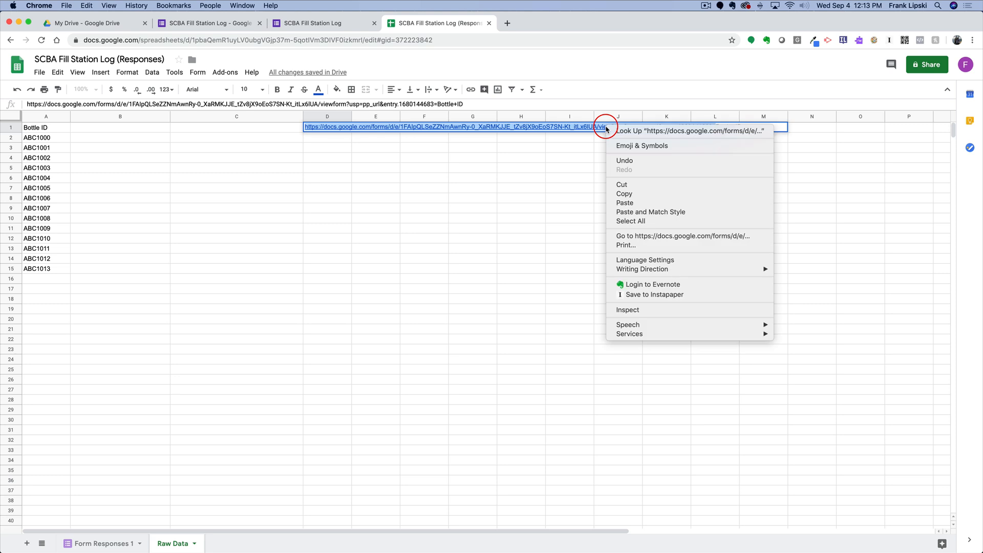
left_click(622, 193)
left_click(483, 159)
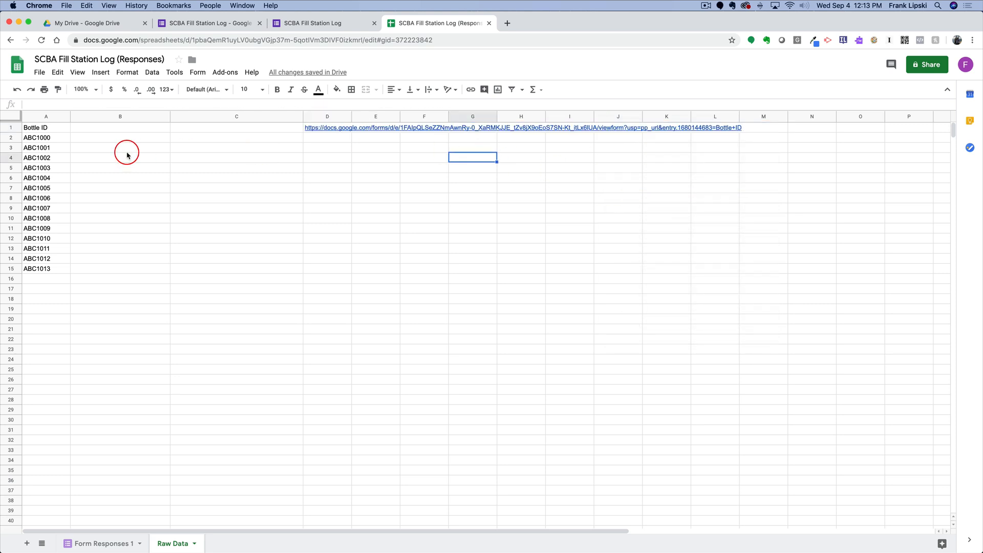
left_click(94, 142)
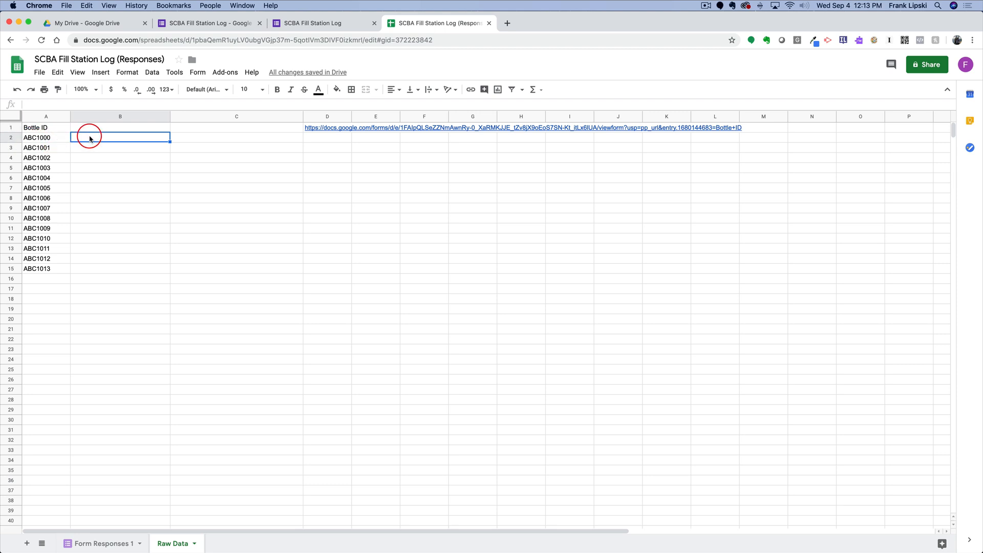
right_click(89, 138)
left_click(111, 178)
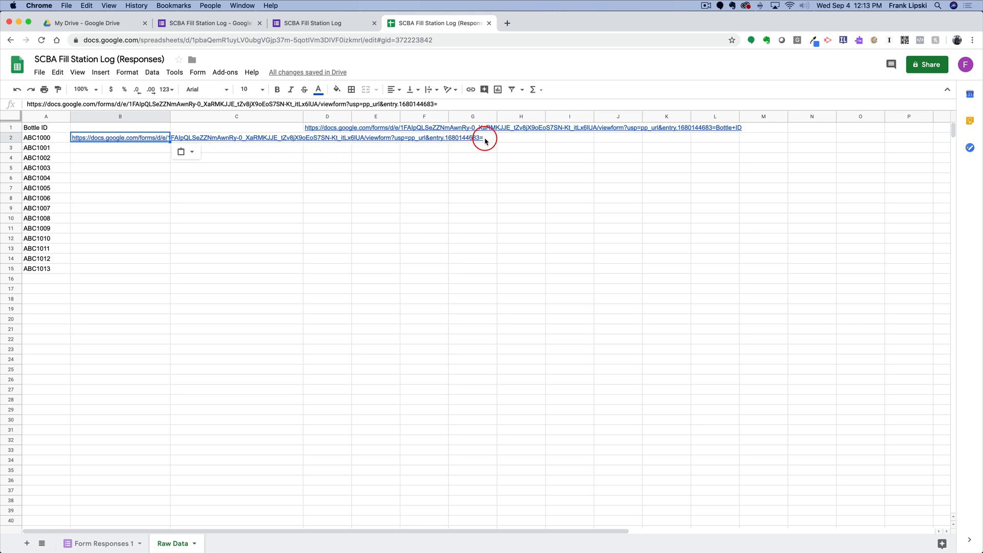
- Enter the headers "First part of link" in cell B1 and "URL" in cell C1
left_click(128, 128)
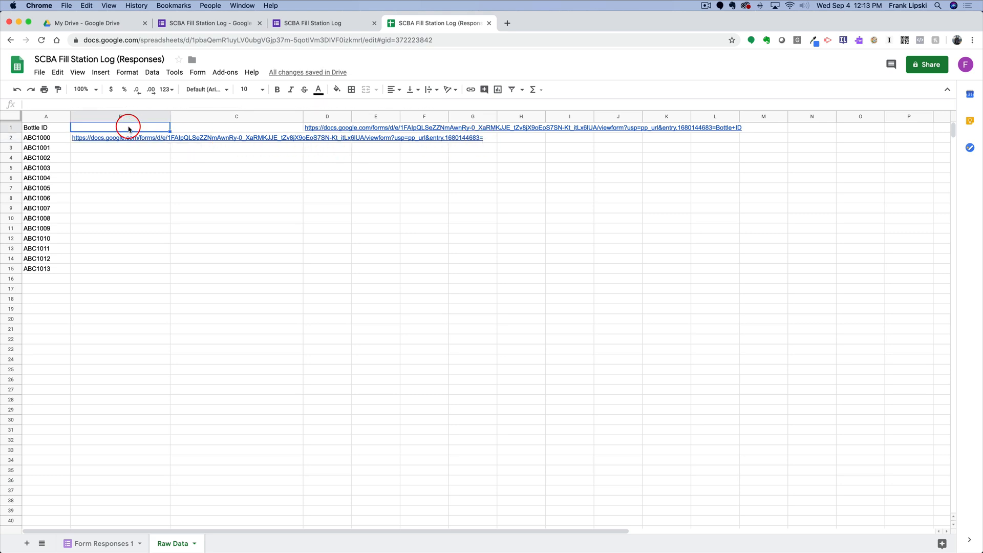
type("First part ")
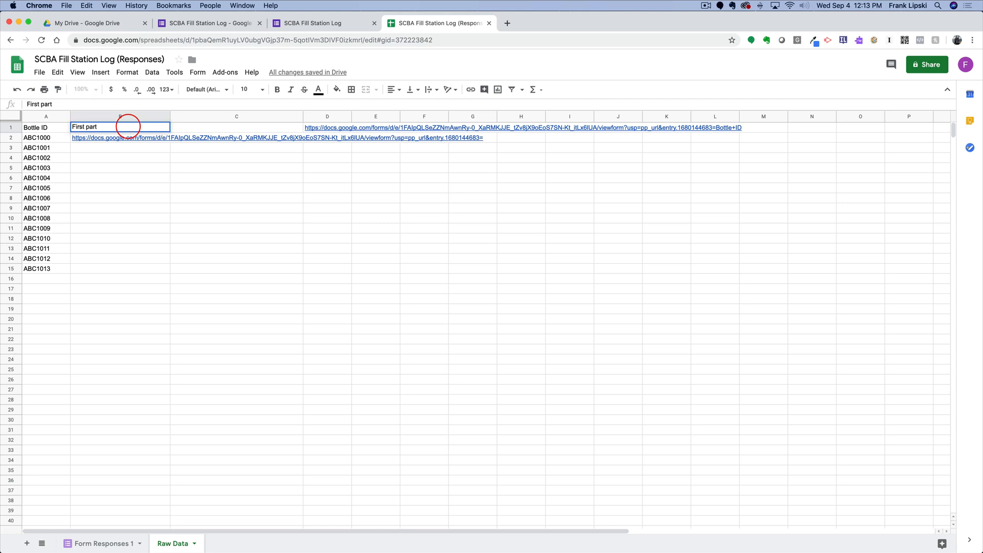
type("of link")
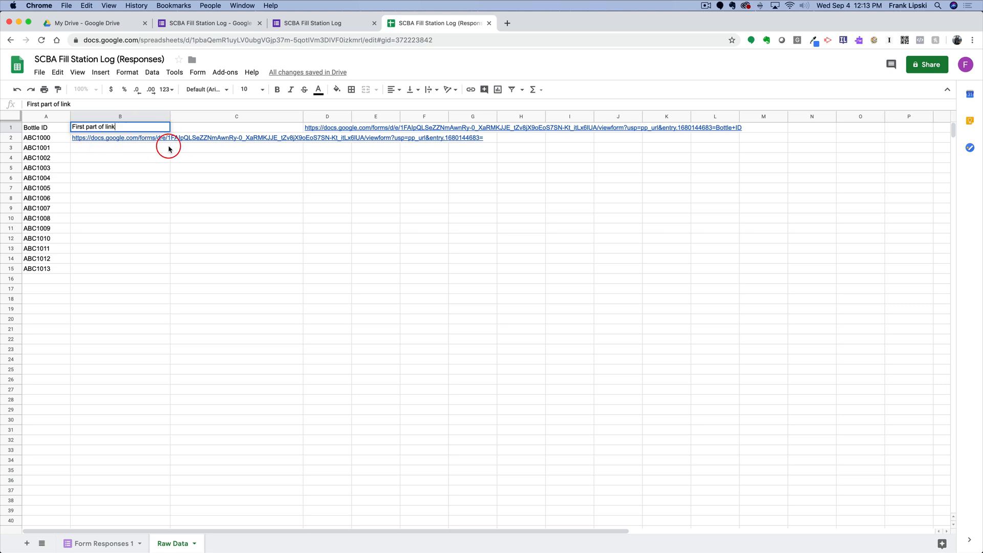
left_click(230, 129)
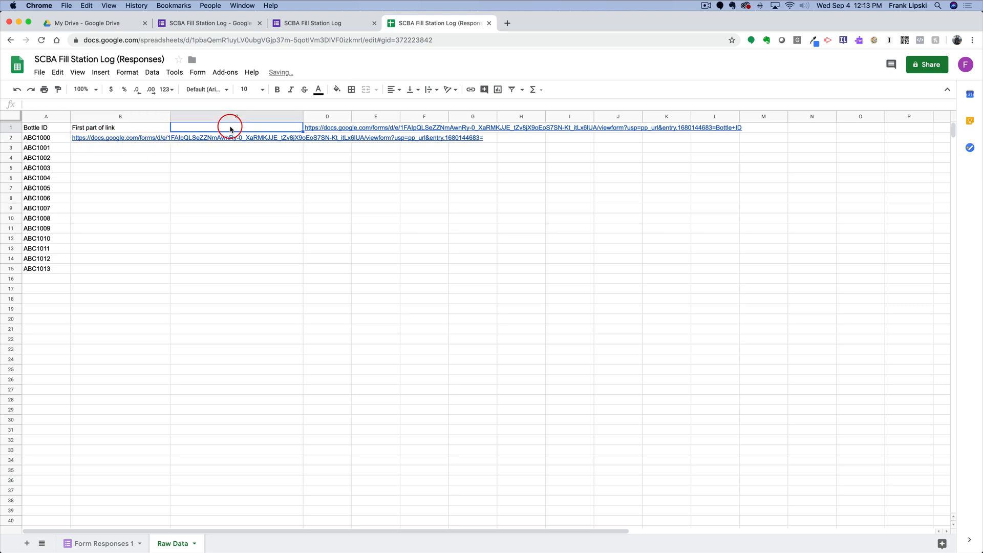
type("URL")
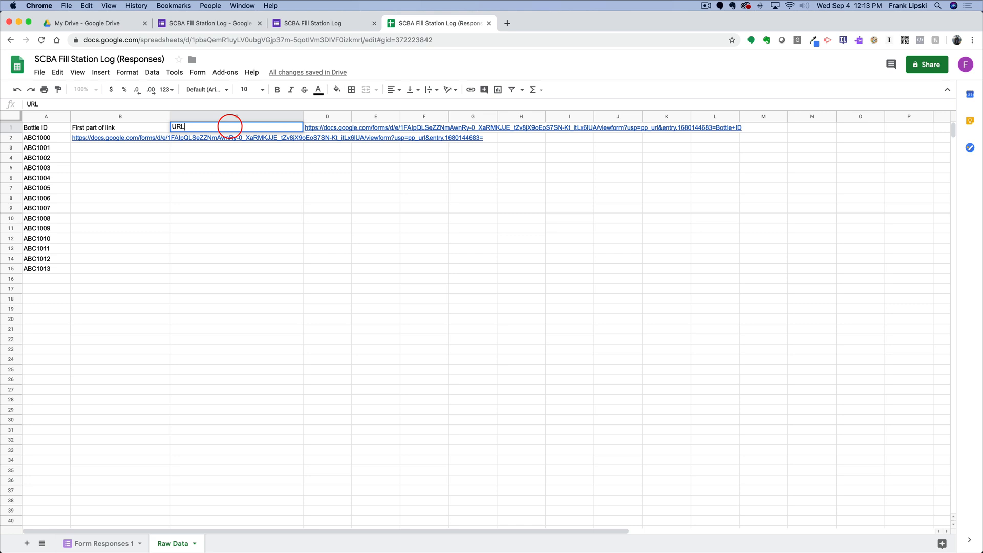
- Enter the formula =CONCAT(B2,A2) in cell C2 to join the link's first part with the bottle ID
left_click(283, 210)
left_click(211, 139)
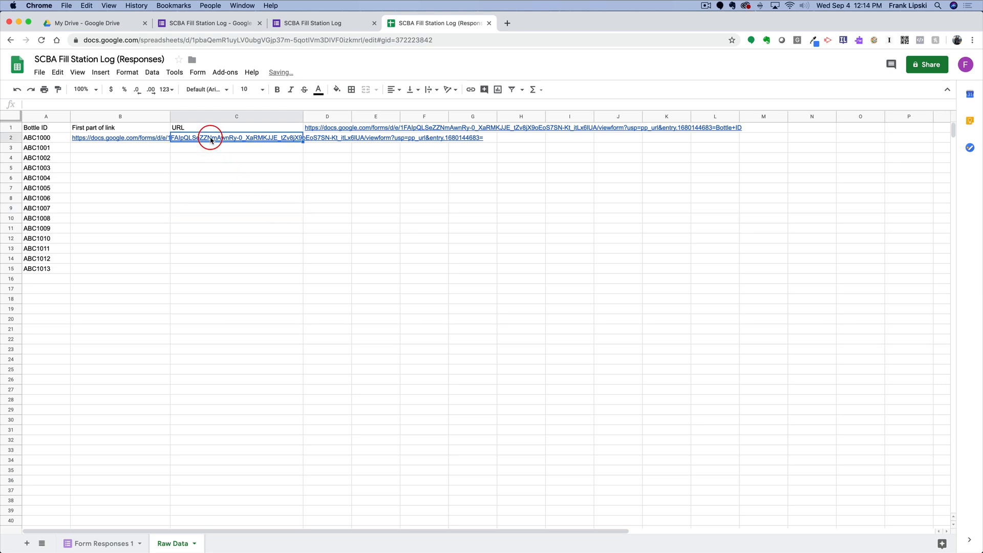
double_click(210, 139)
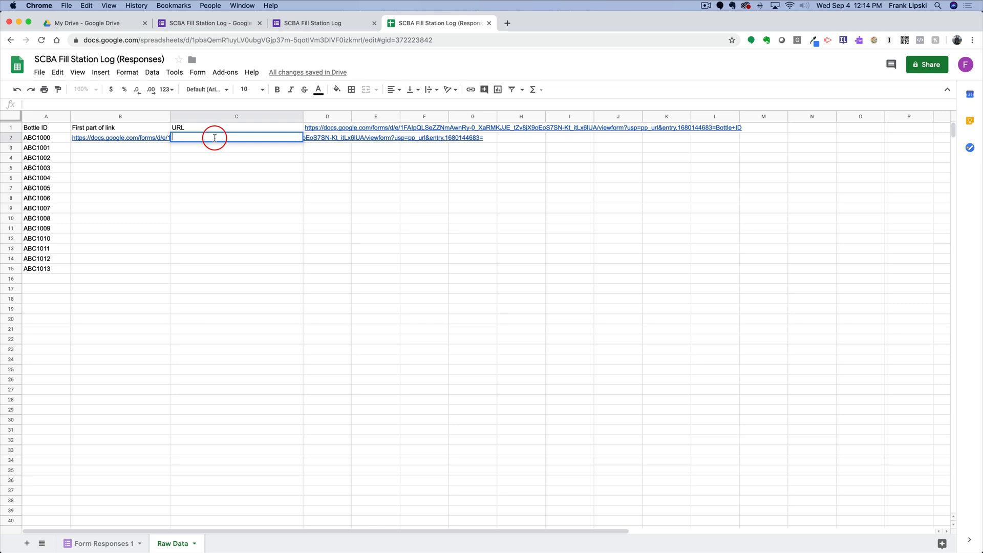
type("=")
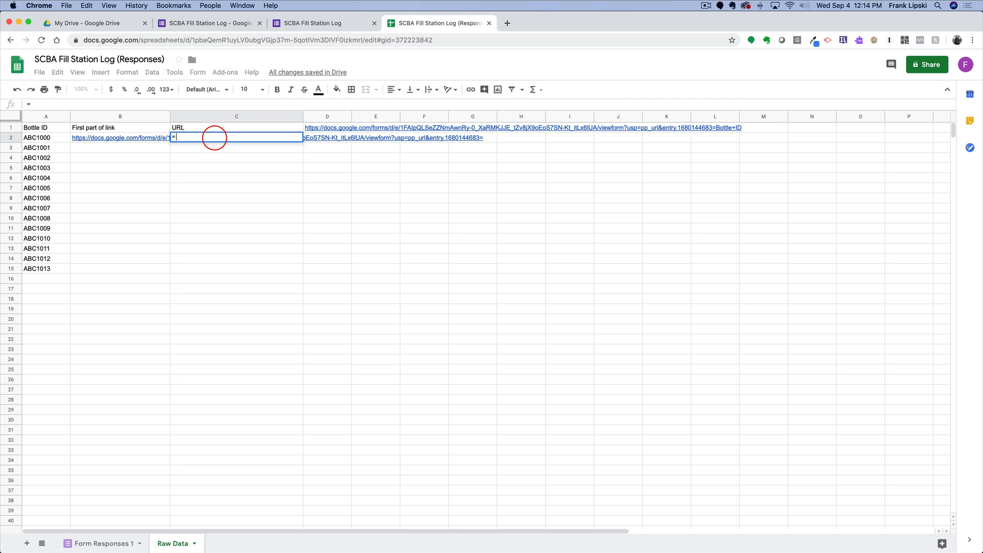
type("con")
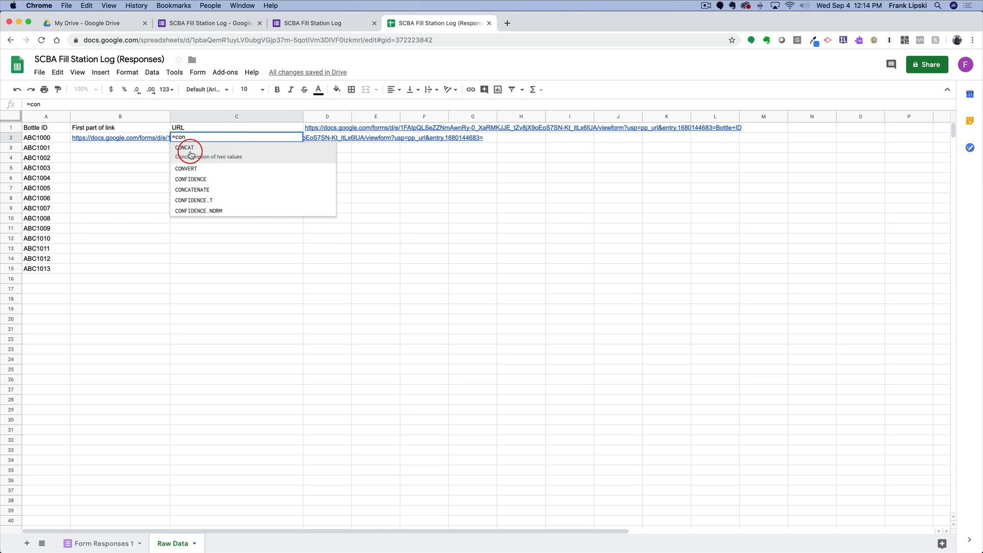
left_click(190, 153)
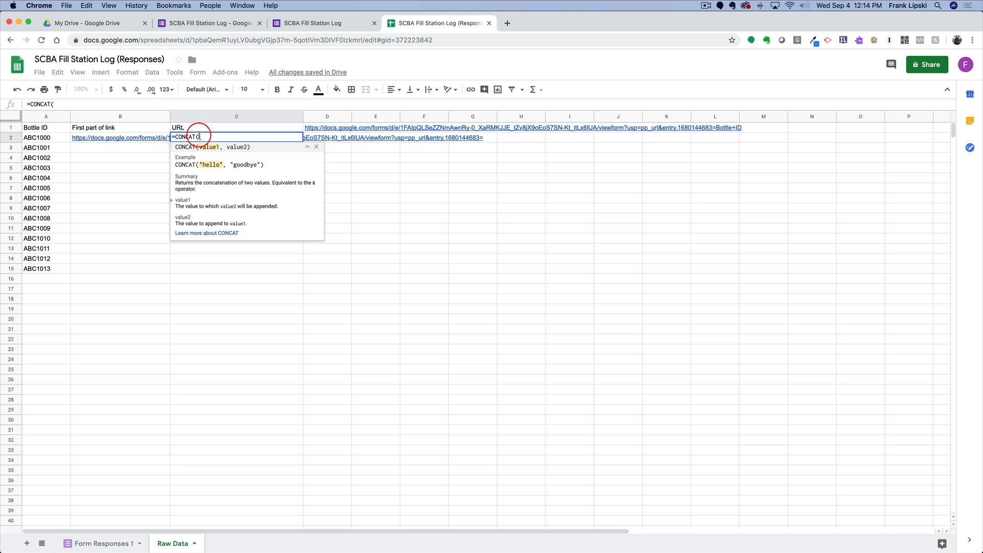
left_click(109, 138)
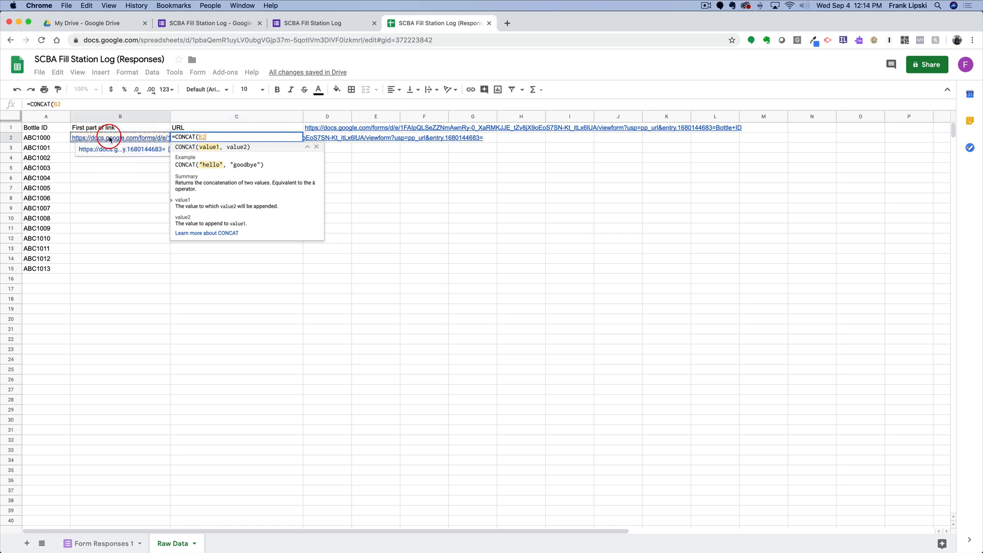
left_click(213, 138)
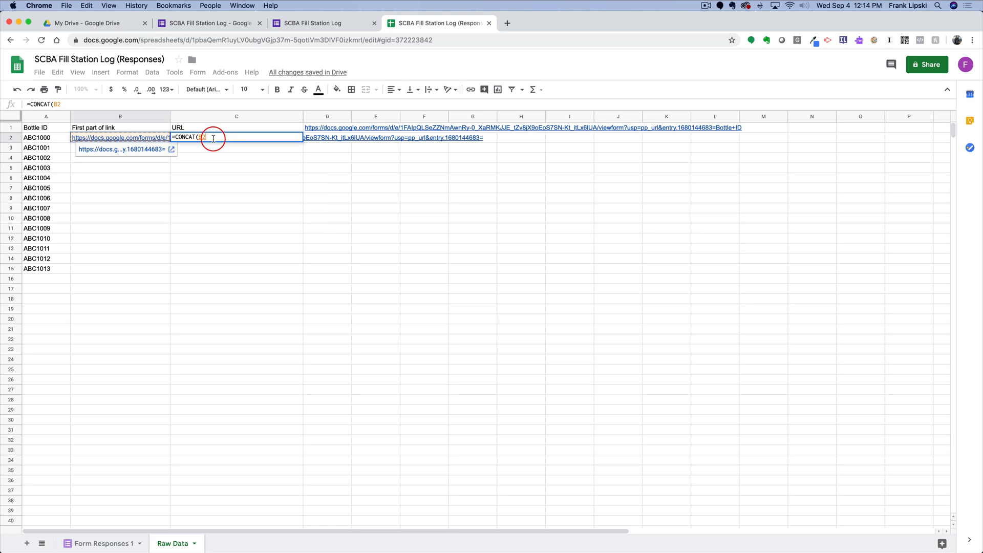
type(",")
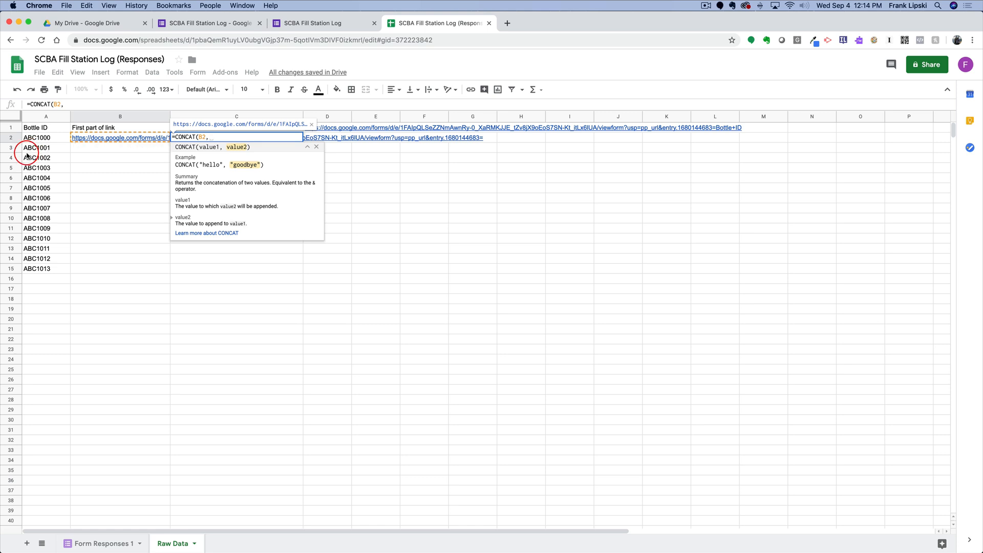
left_click(36, 140)
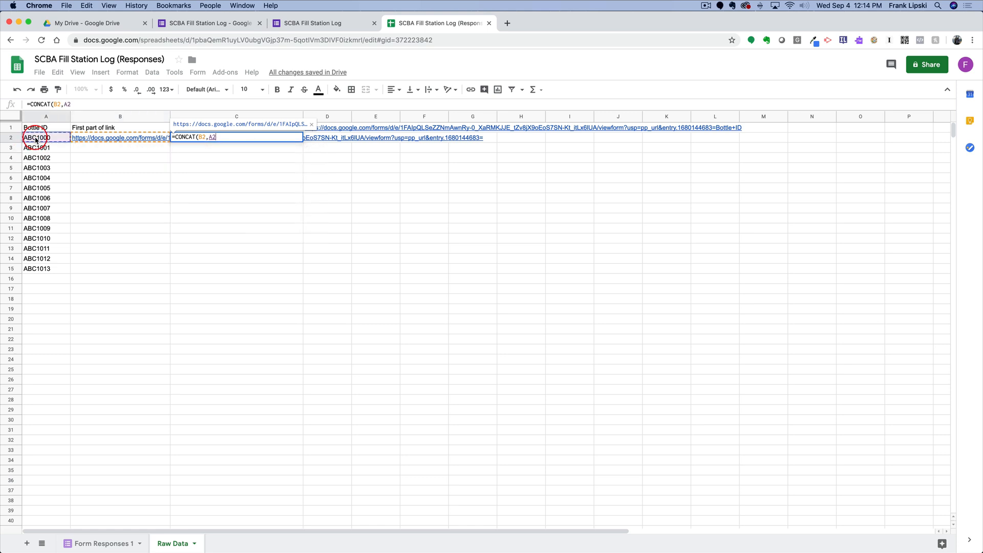
type(")")
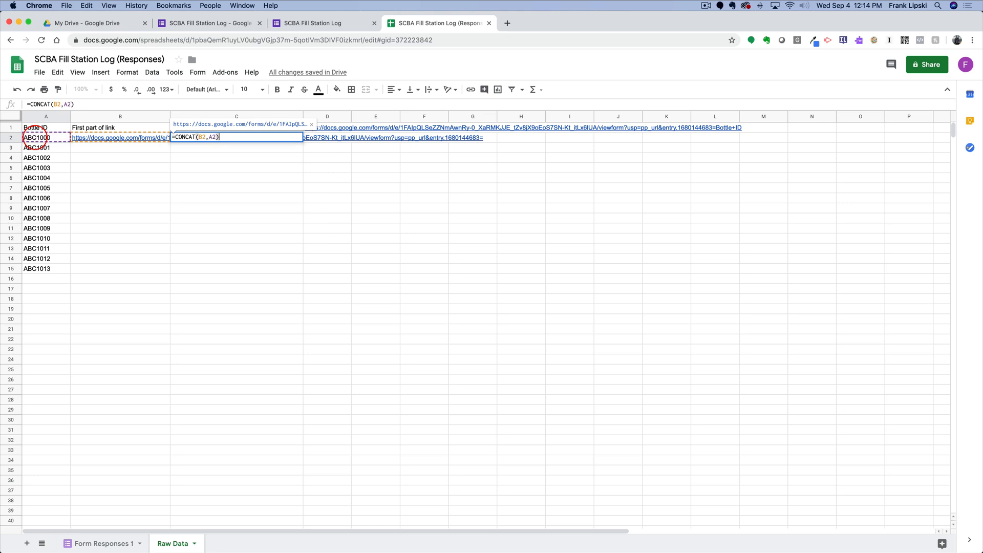
key("Return")
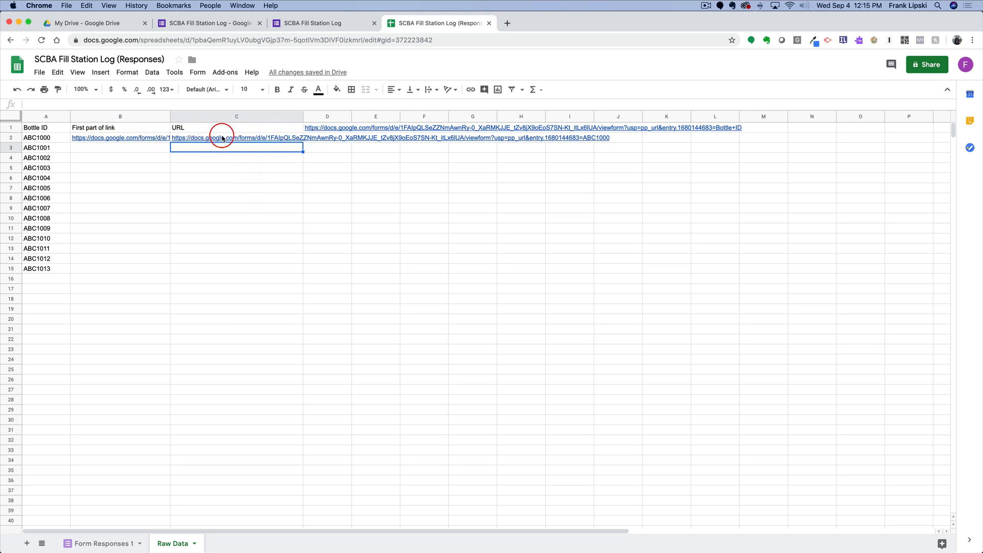
- Open the link in C2 to check the form's pre-filled Bottle ID, then return to the response spreadsheet
mouse_move(256, 138)
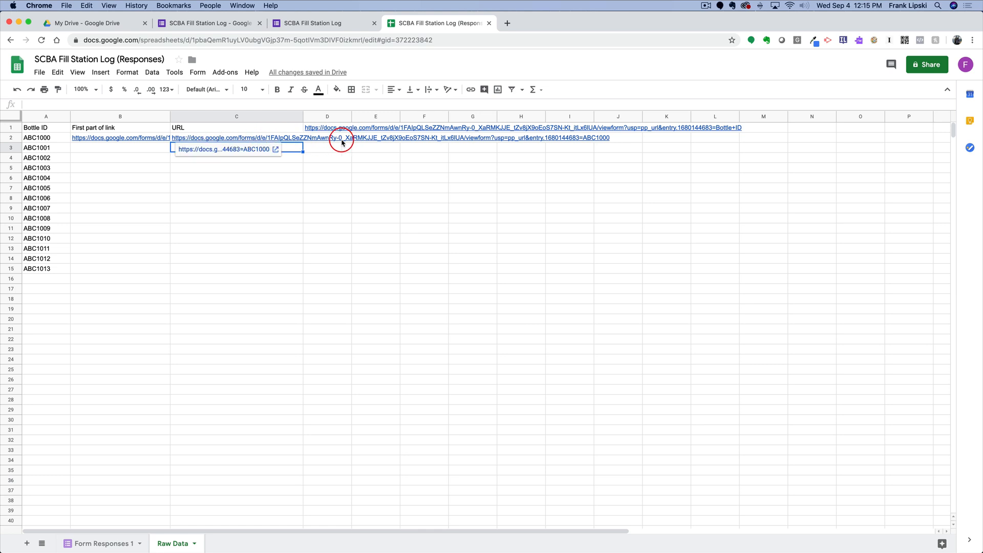
left_click(345, 227)
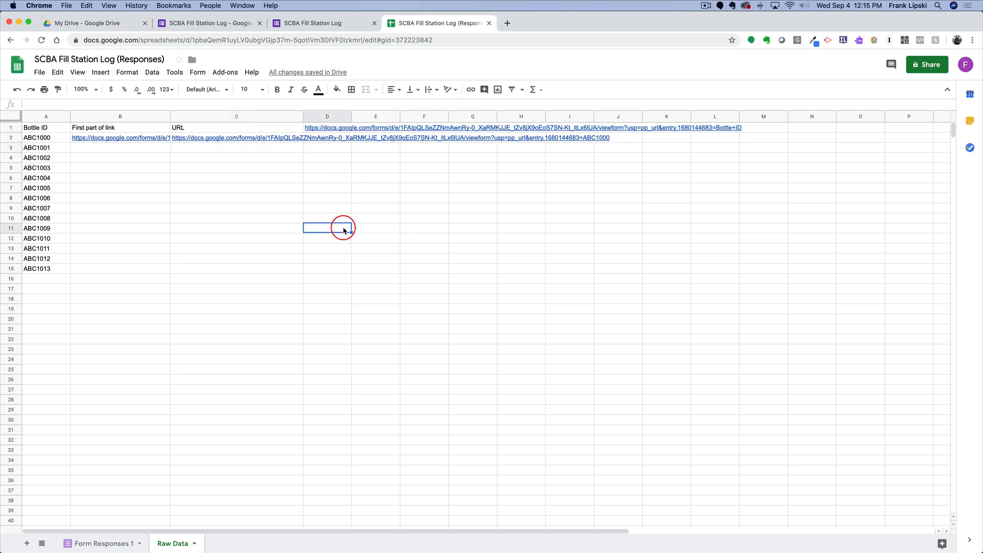
left_click(211, 139)
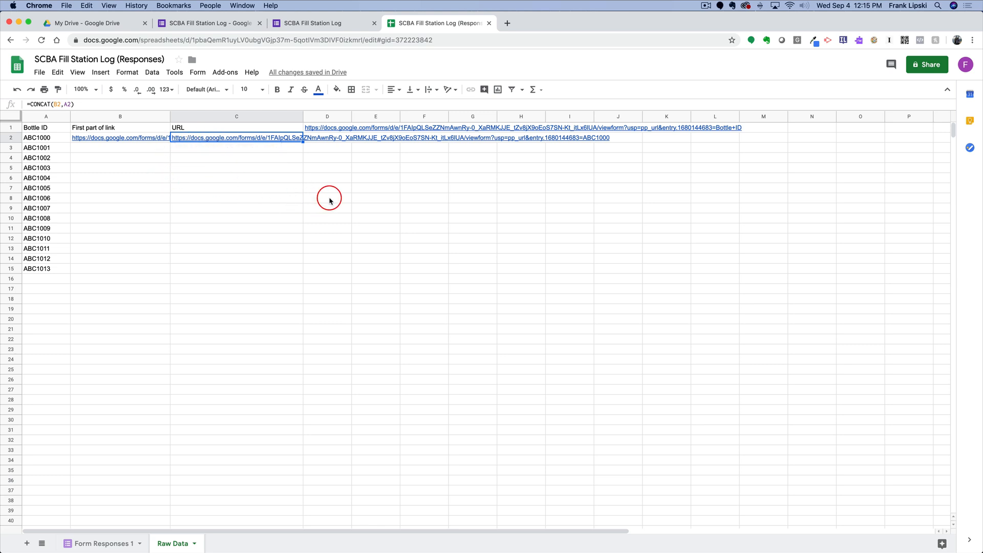
left_click(330, 197)
left_click(227, 138)
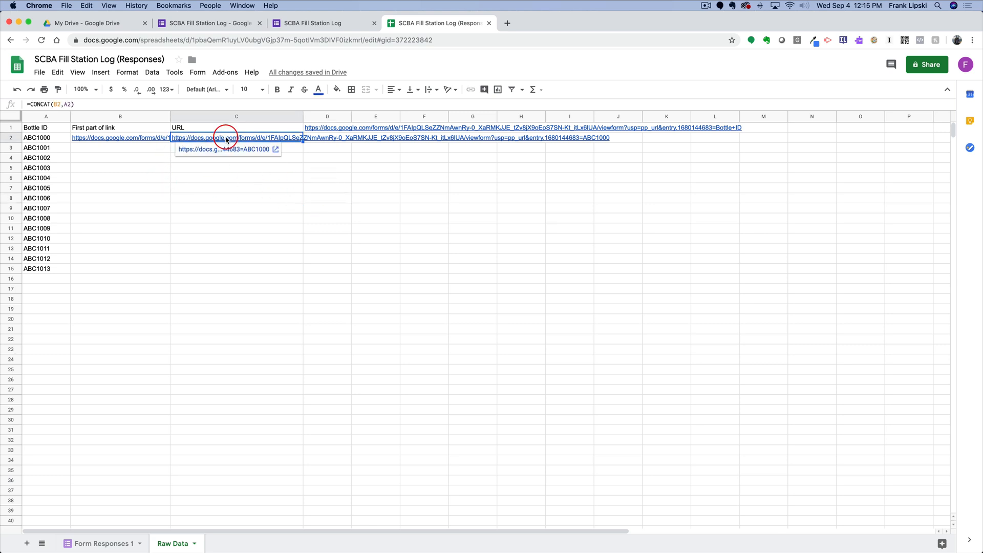
left_click(276, 148)
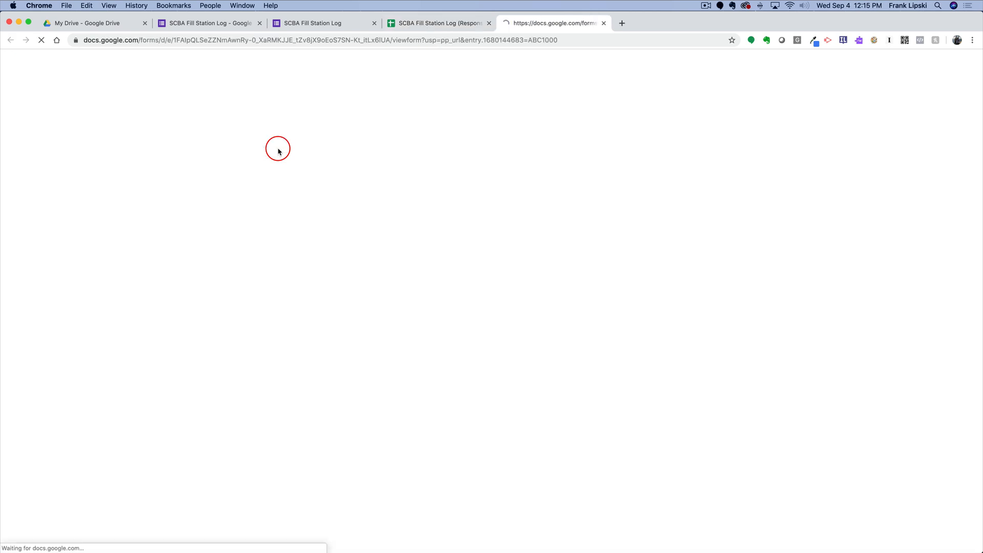
scroll(272, 283, "down", 2)
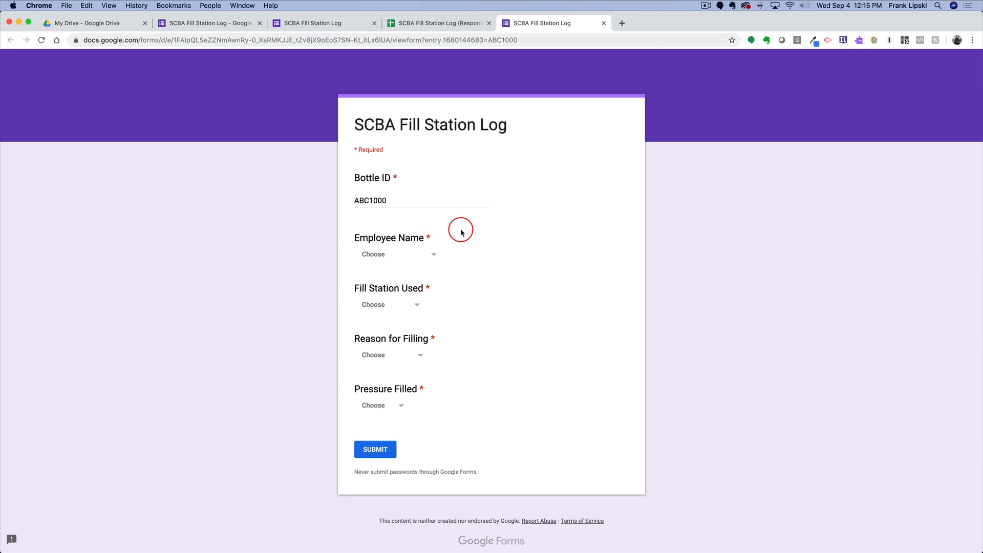
left_click(423, 24)
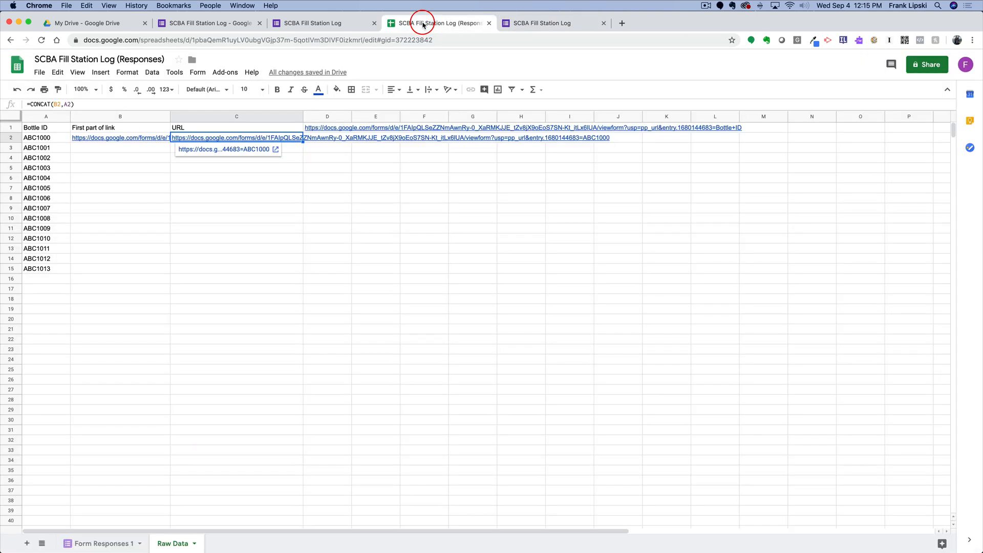
- Fill the link part and URL formula from B2:C2 down through row 15
left_click(257, 228)
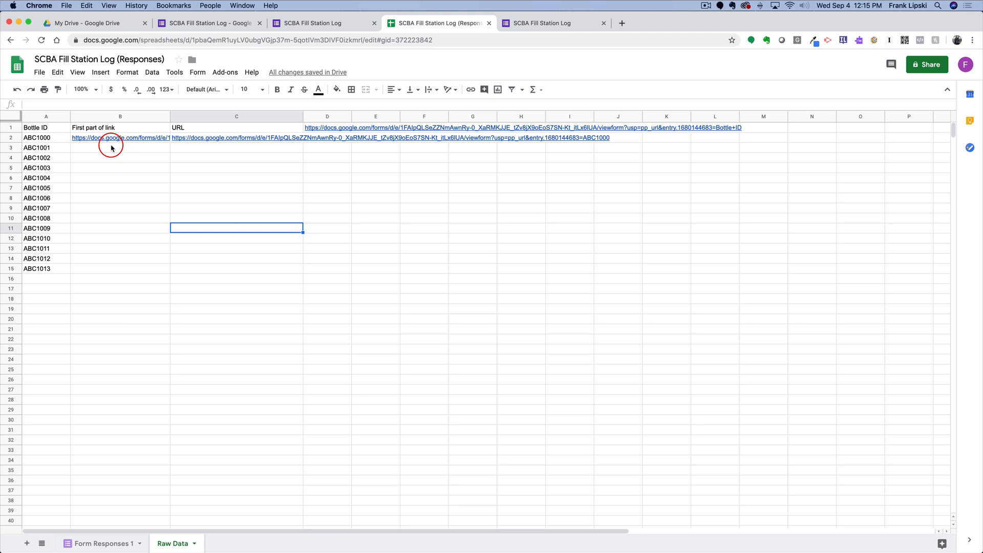
left_click(124, 138)
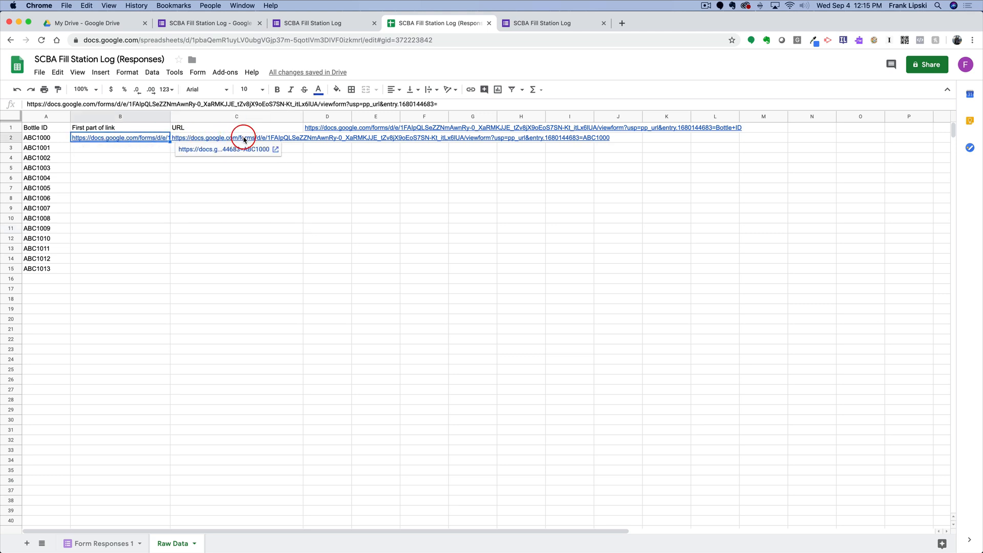
left_click(244, 139, "shift")
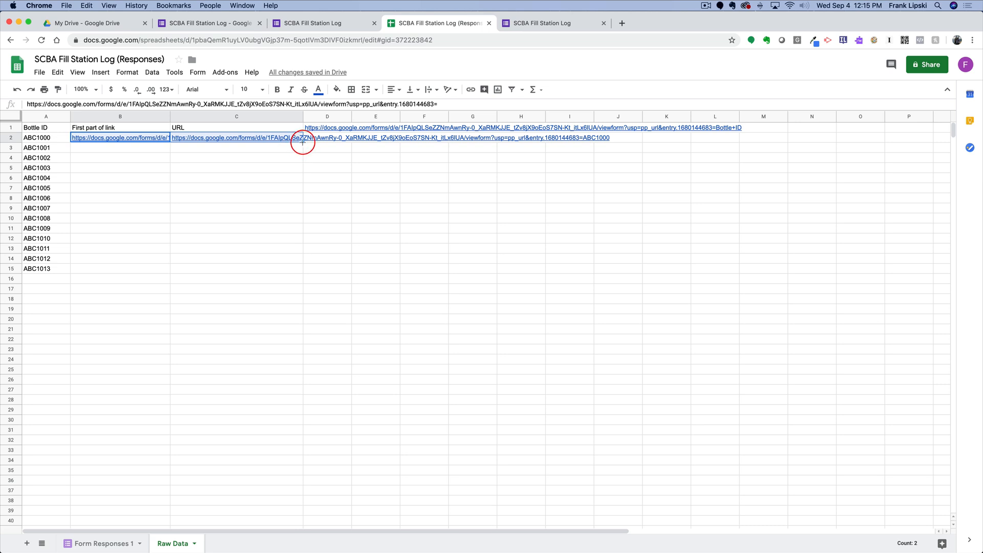
left_click(219, 209)
left_click(142, 139)
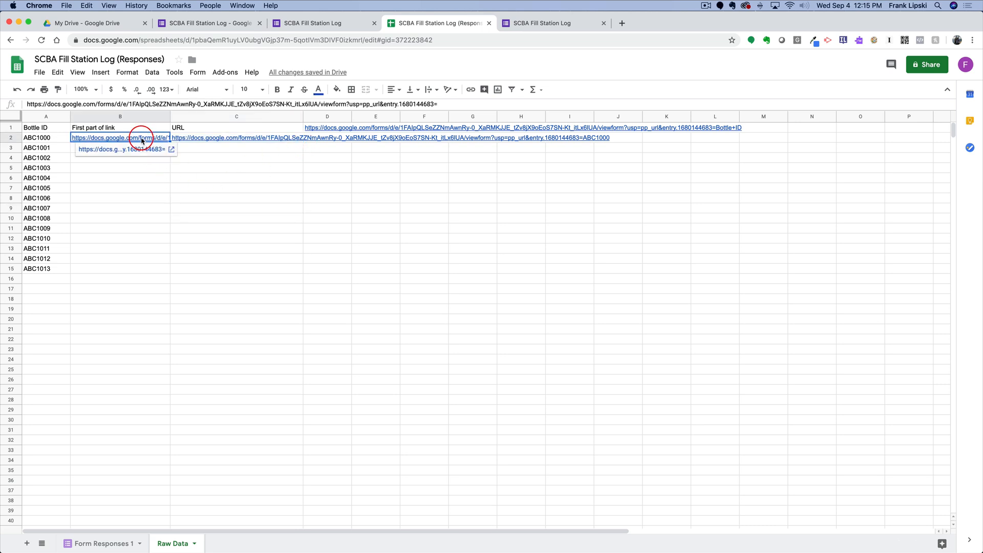
left_click(208, 139, "shift")
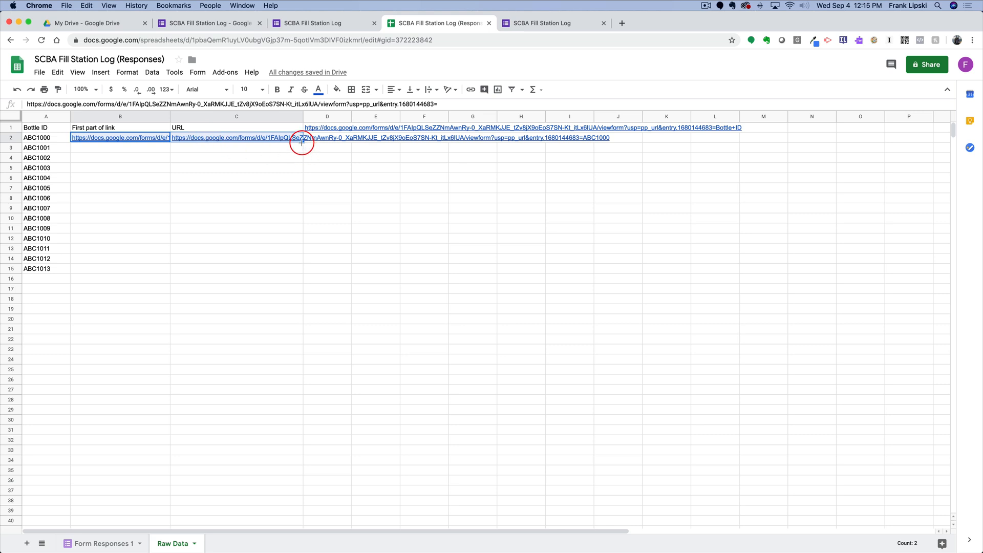
left_click_drag(302, 139, 301, 270)
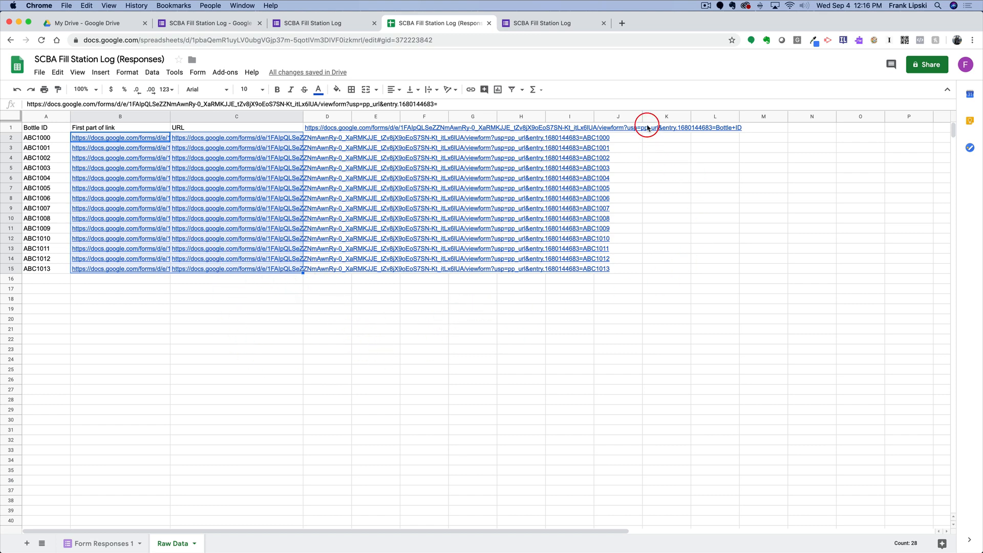
- Delete the original pre-filled link from cell D1
left_click(645, 130)
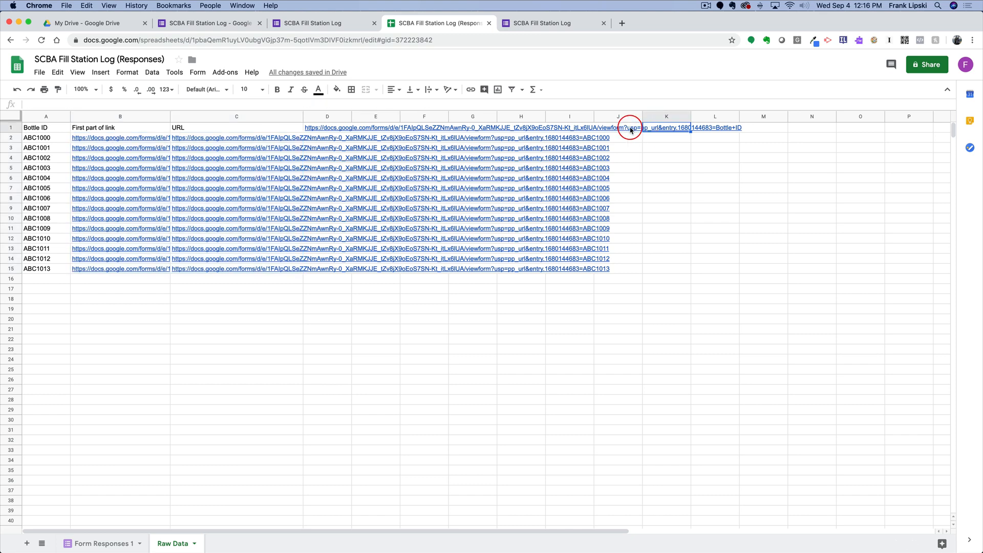
left_click(326, 127)
key("Delete")
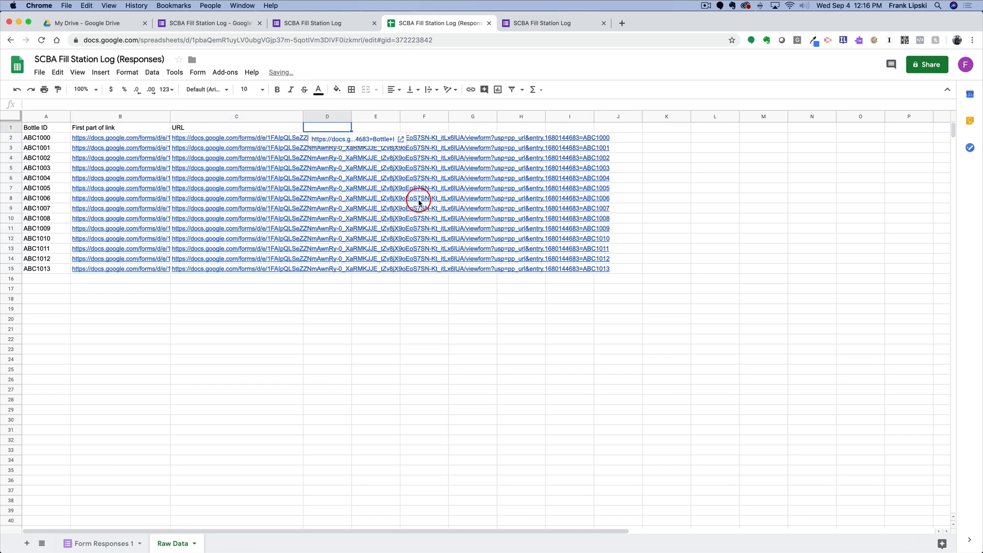
- Narrow the "First part of link" column until it is just wide enough for the start of each link
left_click(165, 117)
key("Escape")
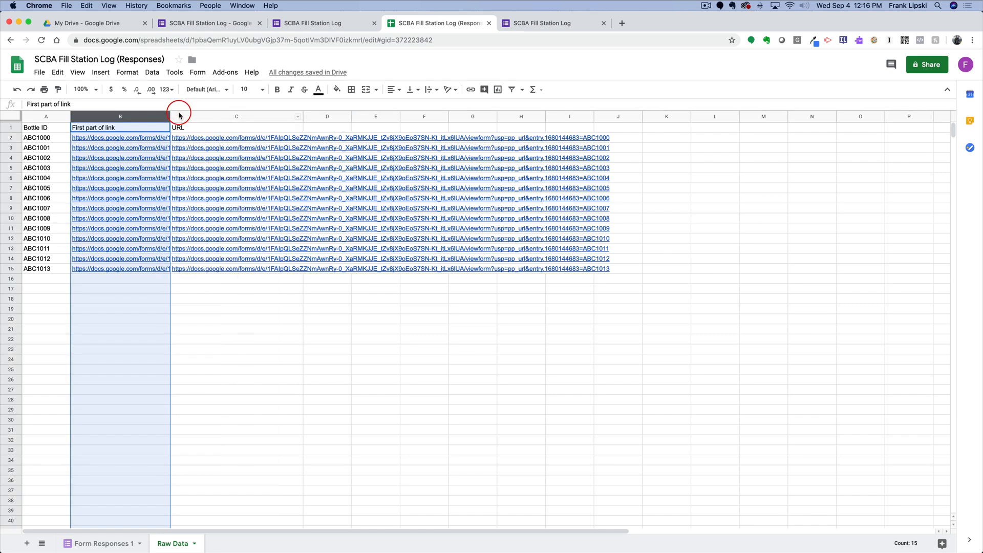
left_click(235, 319)
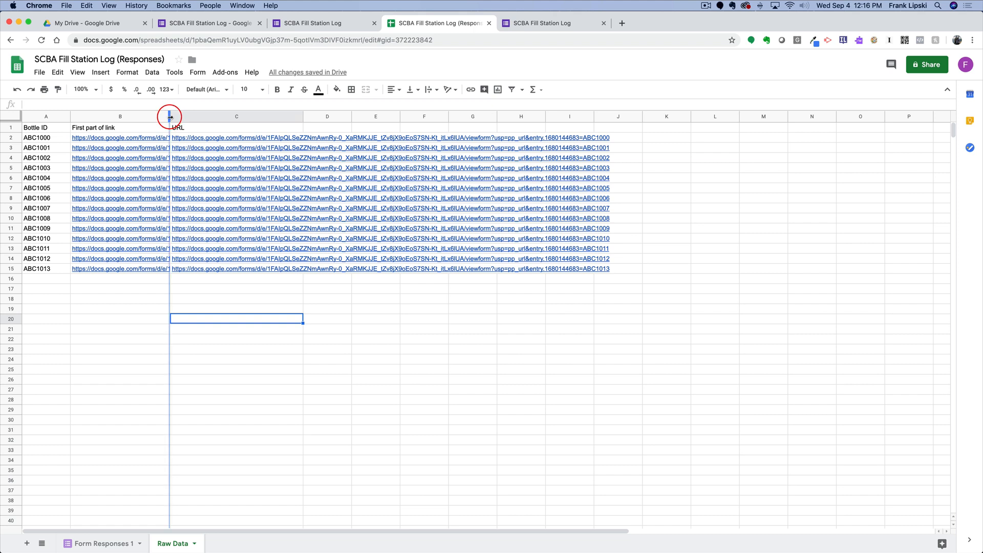
left_click_drag(170, 118, 140, 117)
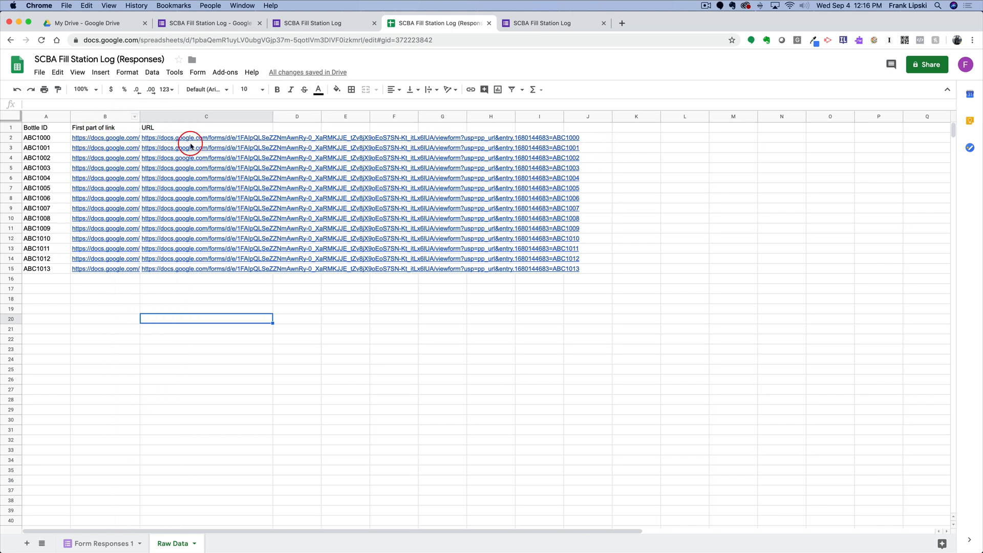
- Open the URL for bottle ABC1009 in C11 to check its pre-filled Bottle ID, then close that form
mouse_move(219, 154)
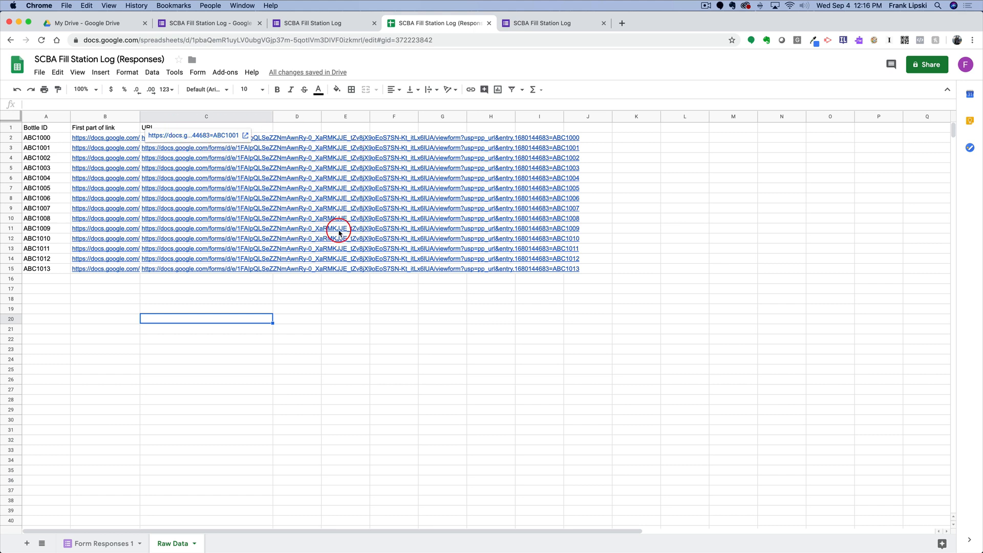
left_click(330, 320)
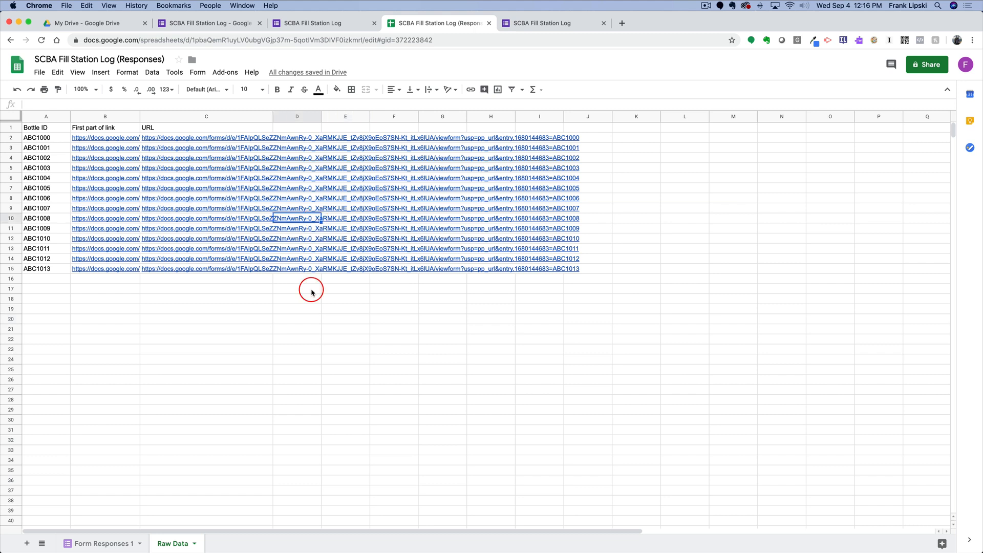
left_click(299, 368)
mouse_move(281, 229)
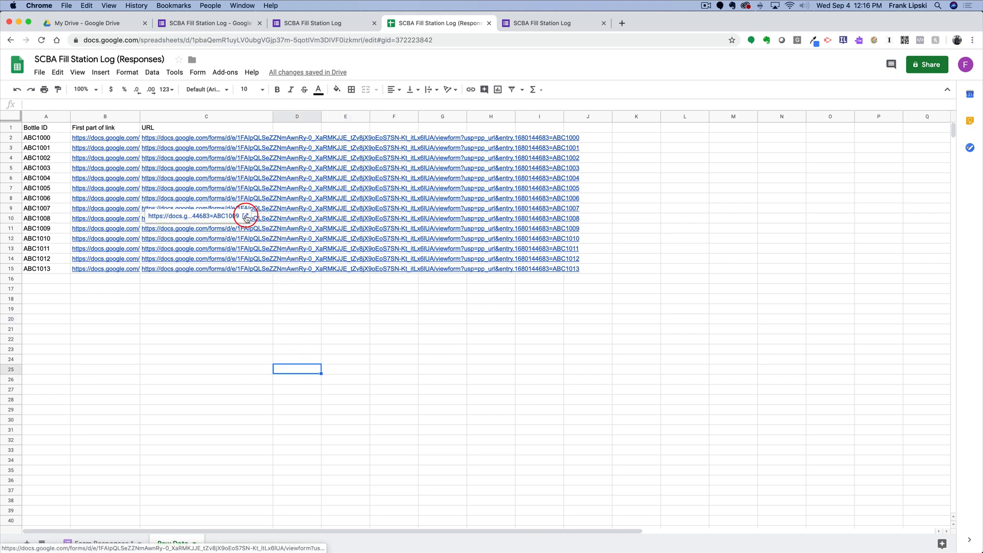
left_click(247, 218)
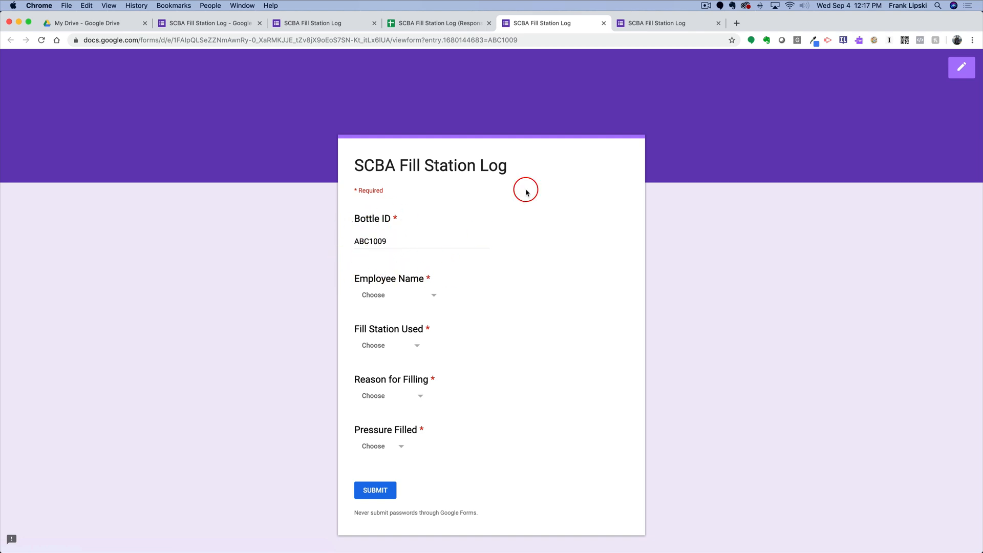
key("super+w")
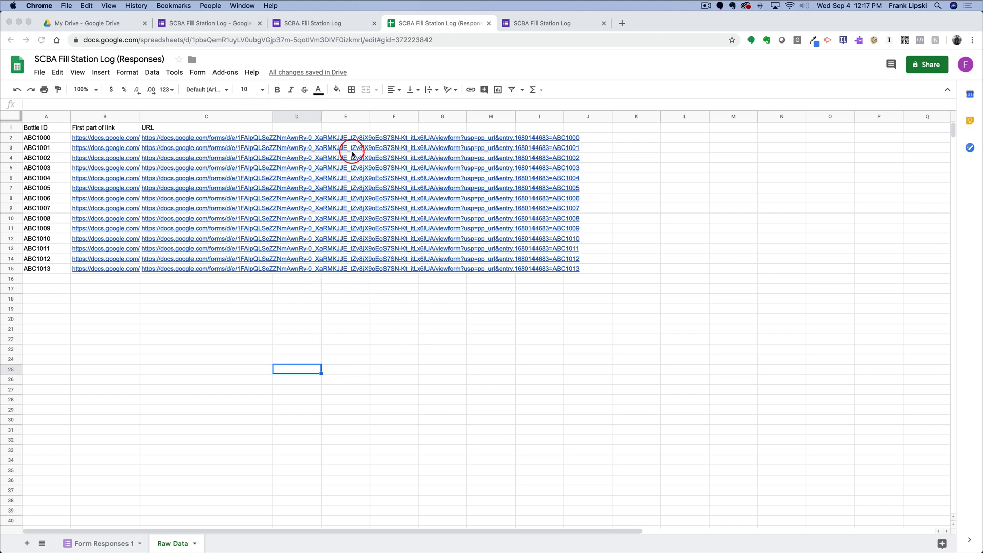
- Search the Sheets add-ons for "qr" and install the QR Code Generator offered by attendance.mobi
left_click(222, 75)
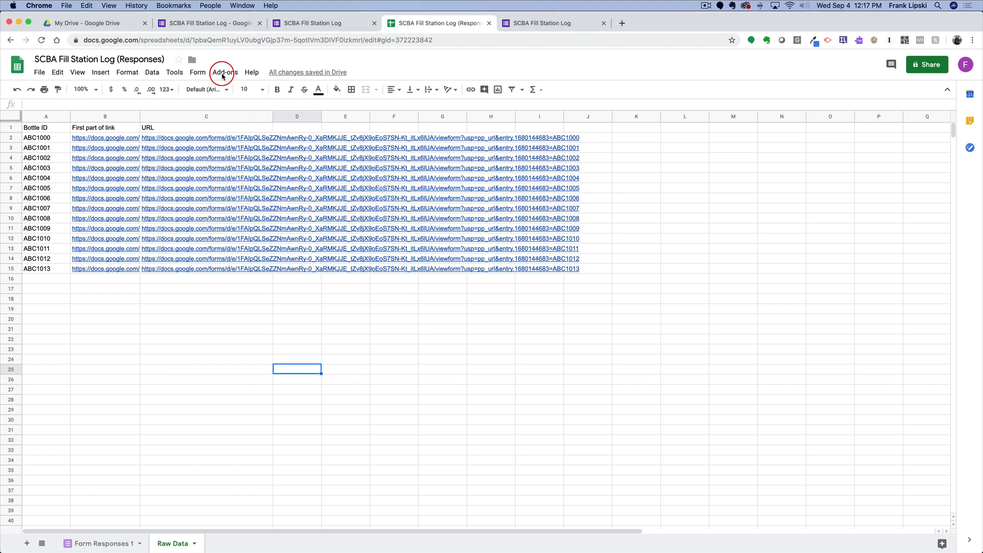
left_click(222, 74)
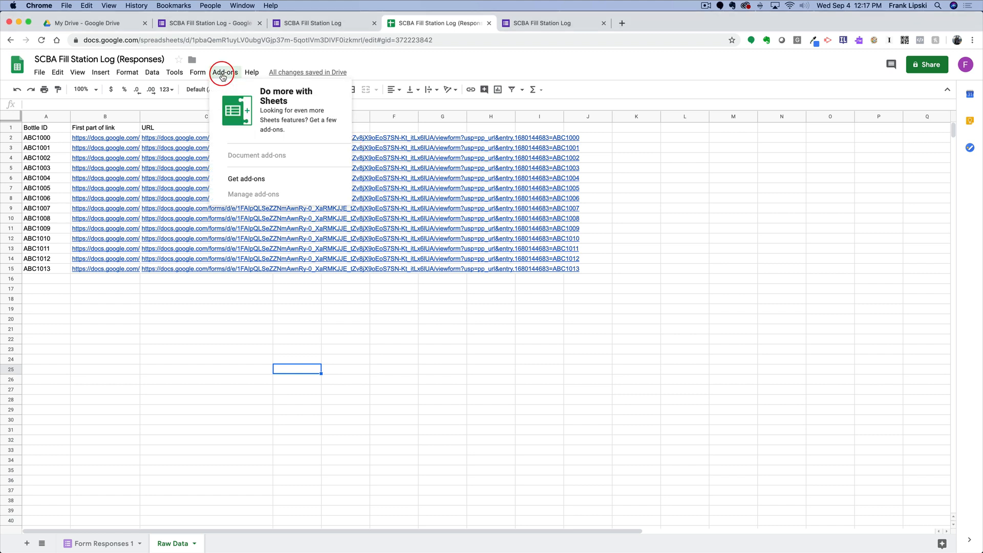
left_click(241, 179)
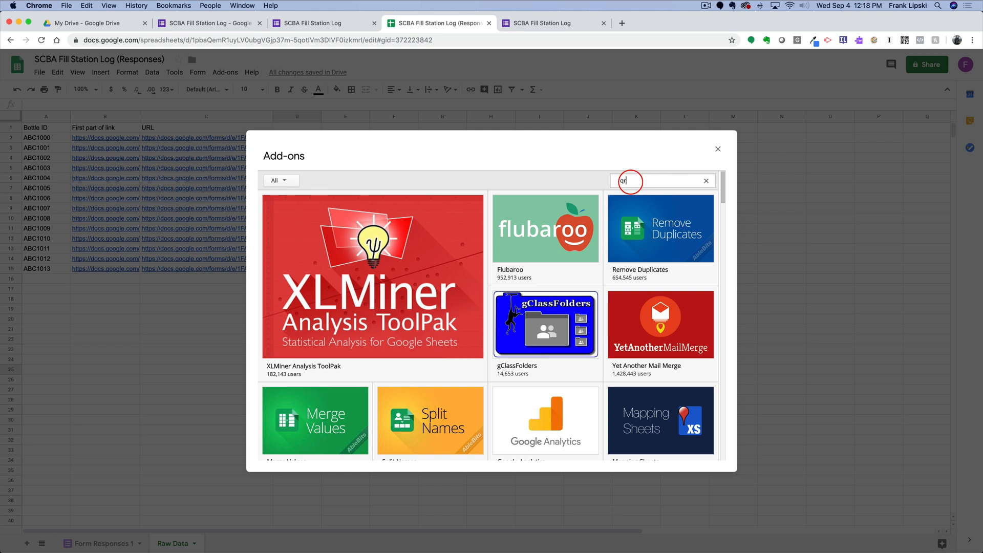
key("Return")
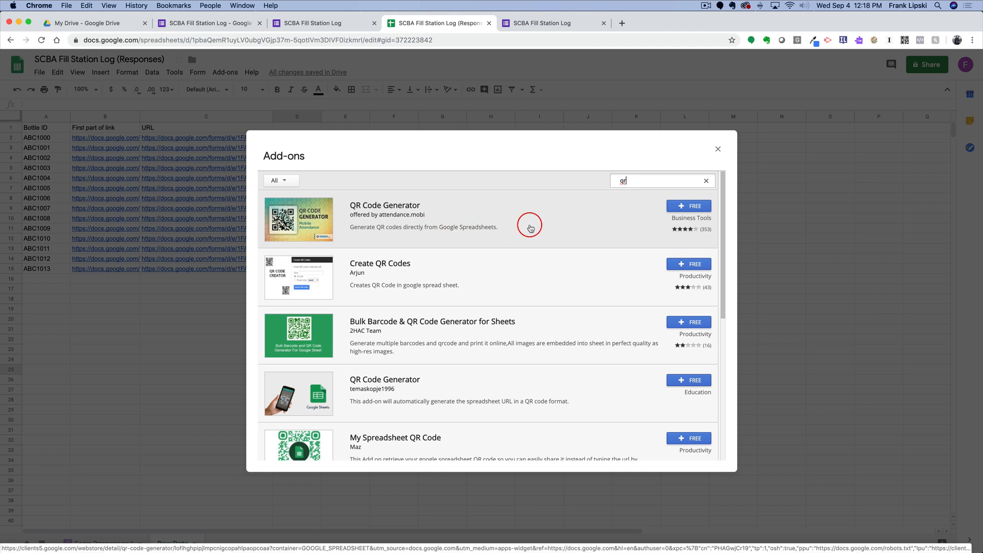
left_click(686, 206)
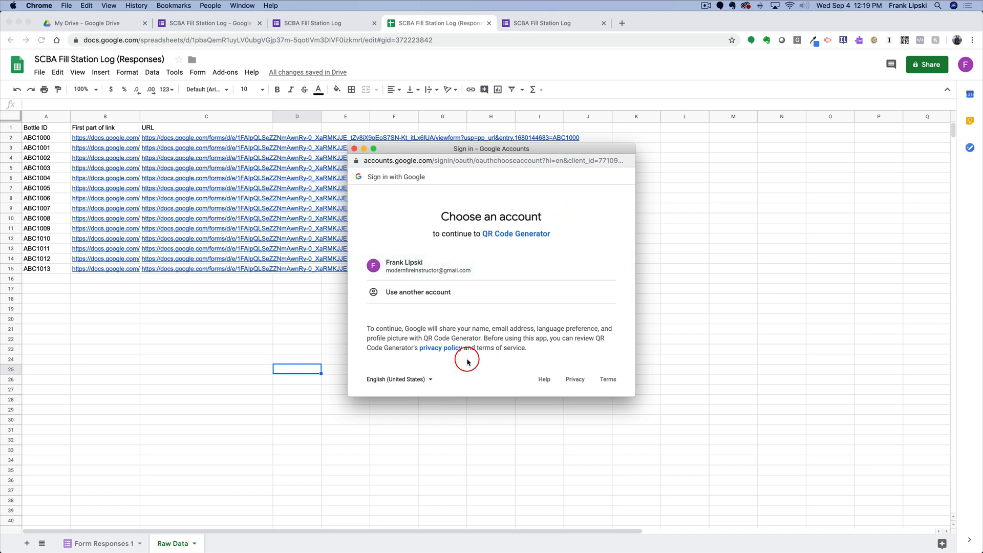
- Authorize QR Code Generator with the signed-in Google account, allow the requested permissions, and dismiss its introductory notice
left_click(415, 265)
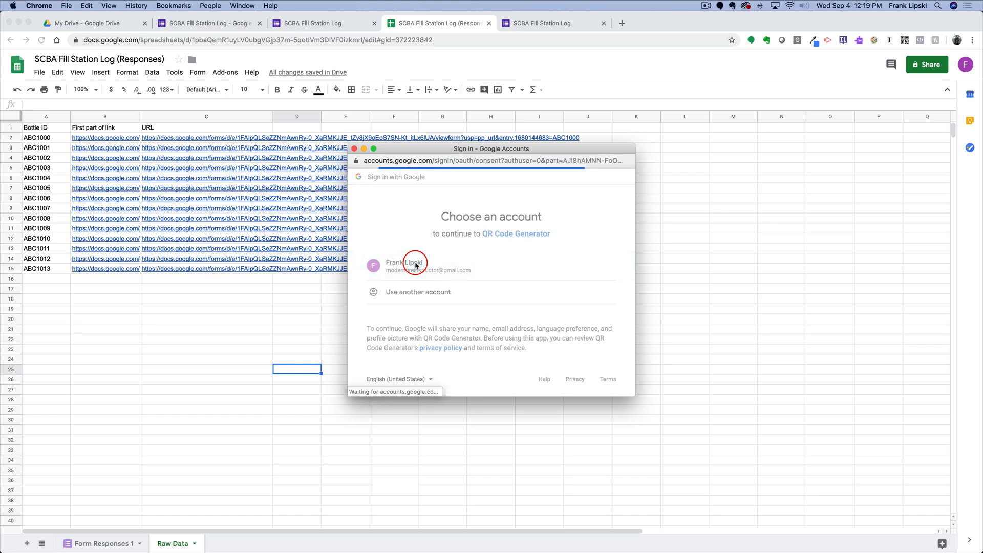
scroll(479, 287, "down", 5)
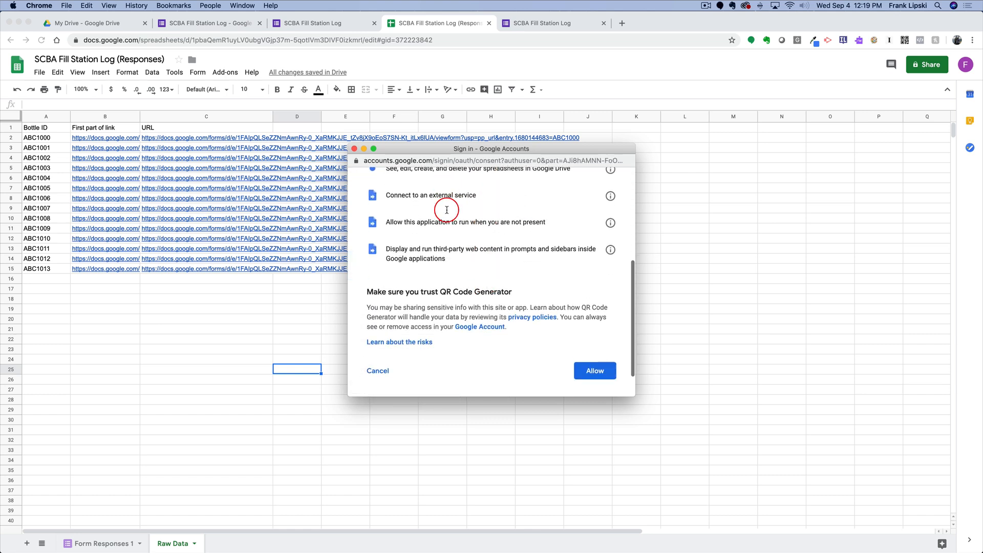
left_click(596, 372)
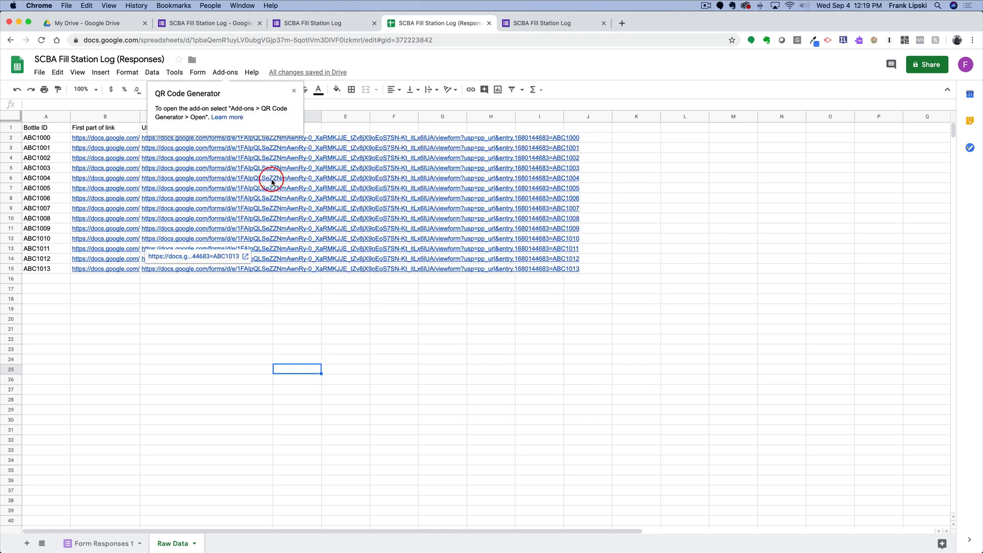
left_click(351, 341)
left_click(294, 91)
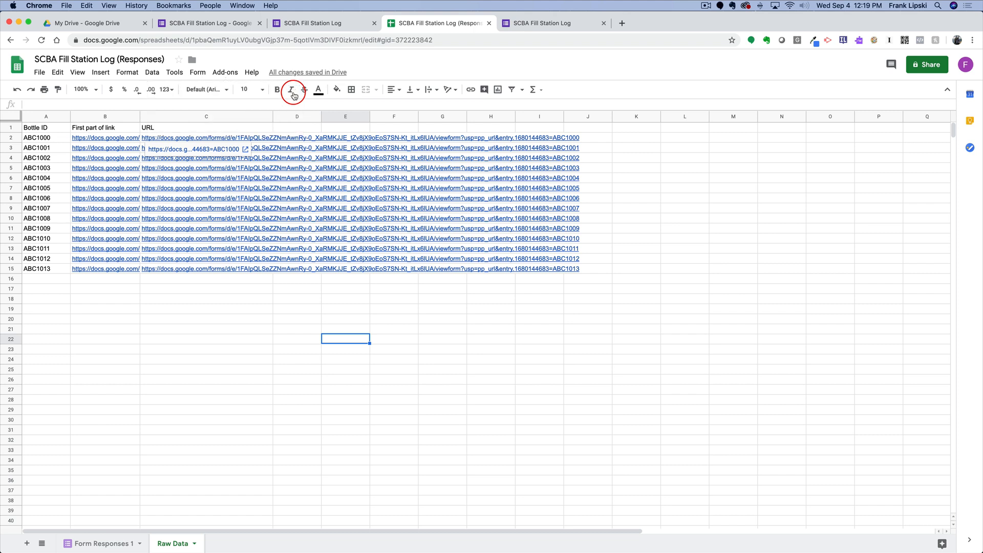
- Open QR Code Generator and enable Draw Border, Save as PNG and Use Second Column
left_click(229, 73)
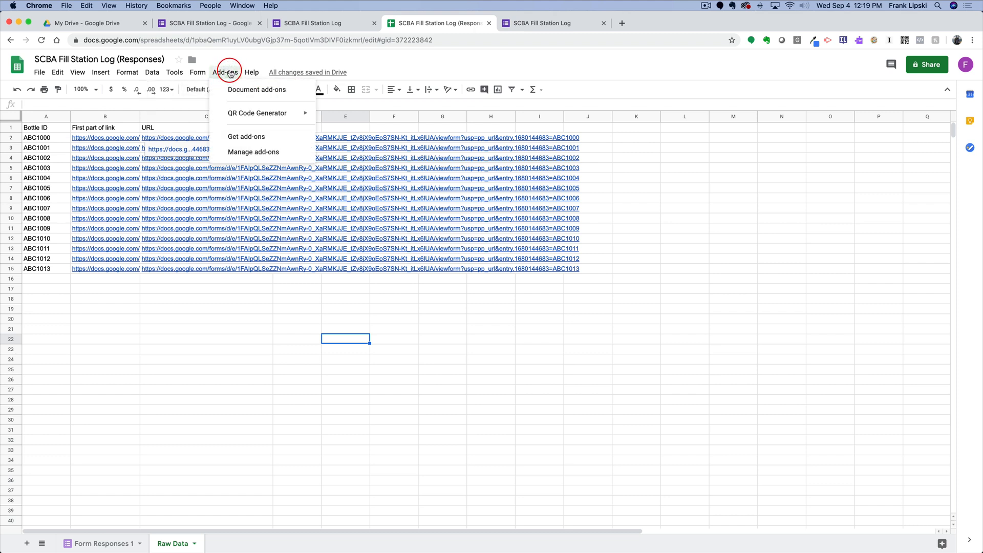
mouse_move(236, 114)
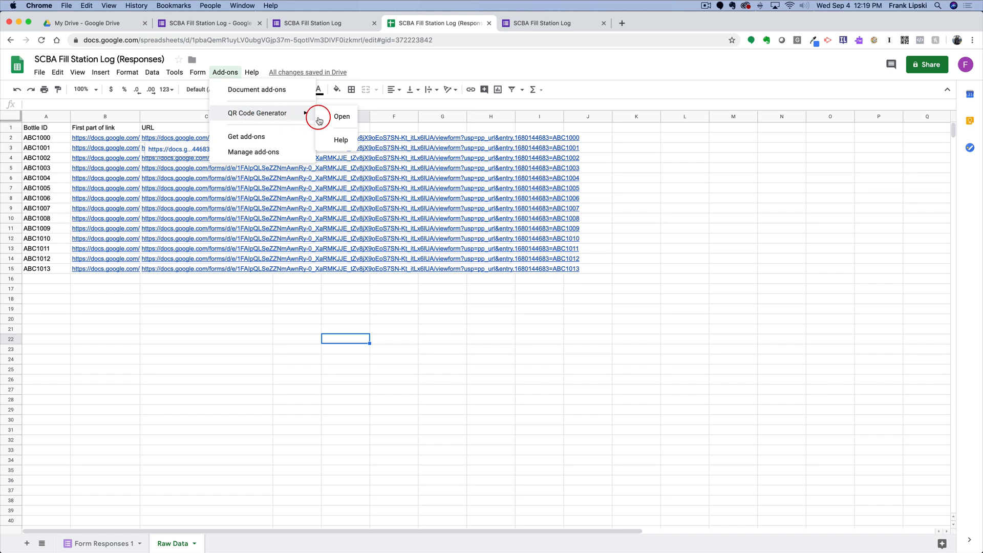
left_click(340, 116)
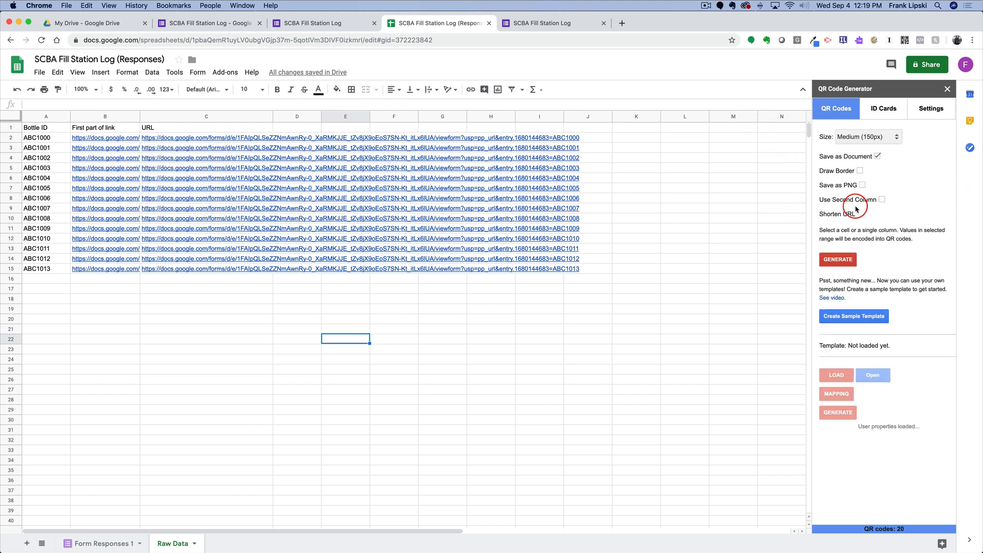
mouse_move(856, 209)
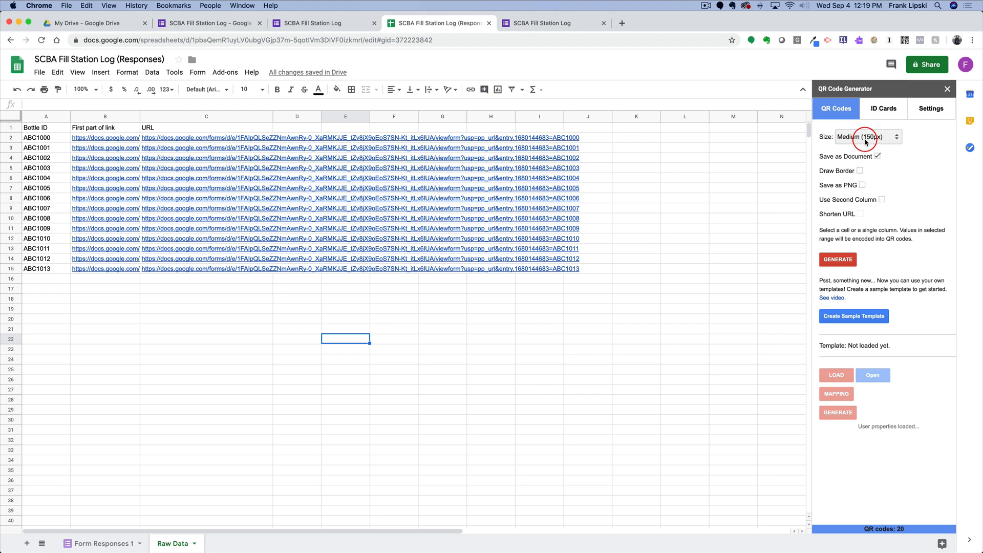
left_click(860, 170)
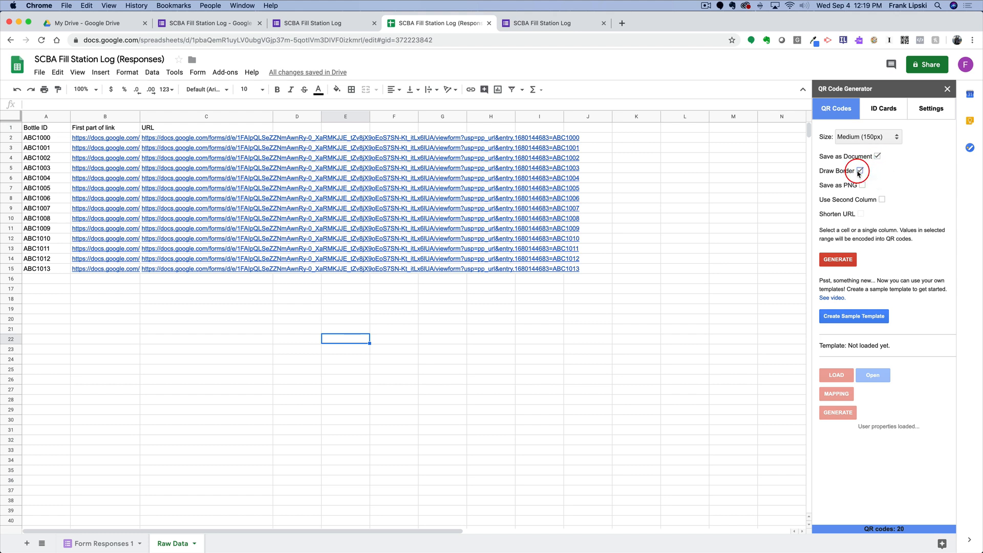
left_click(862, 185)
left_click(881, 201)
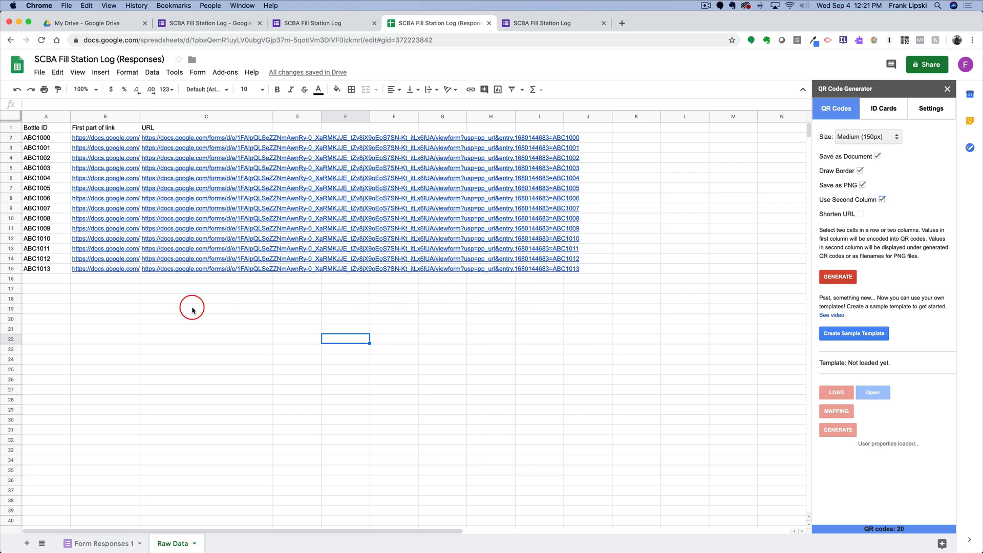
- Copy the bottle IDs from A2:A15 into D2:D15 beside the URLs, and narrow the URL column slightly
left_click(41, 138)
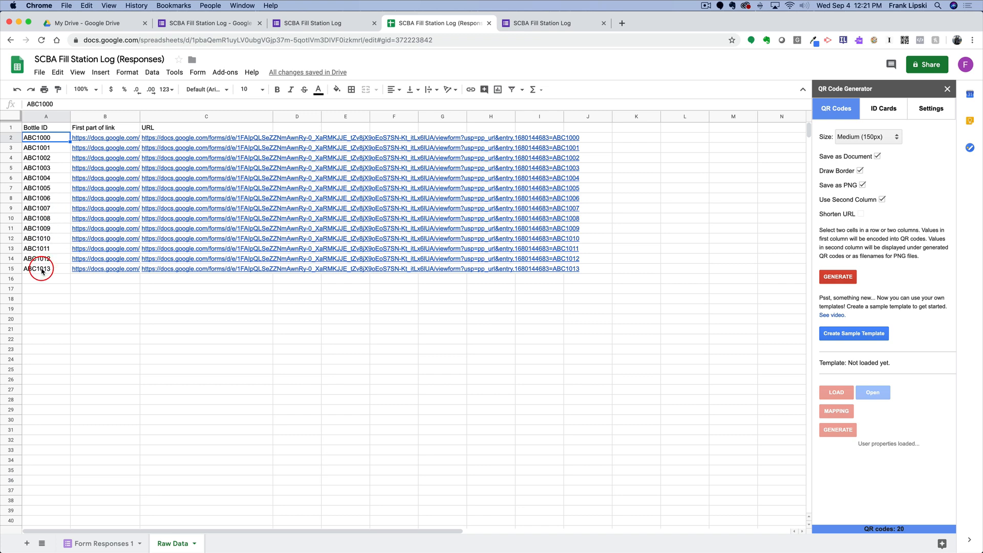
left_click(41, 271, "shift")
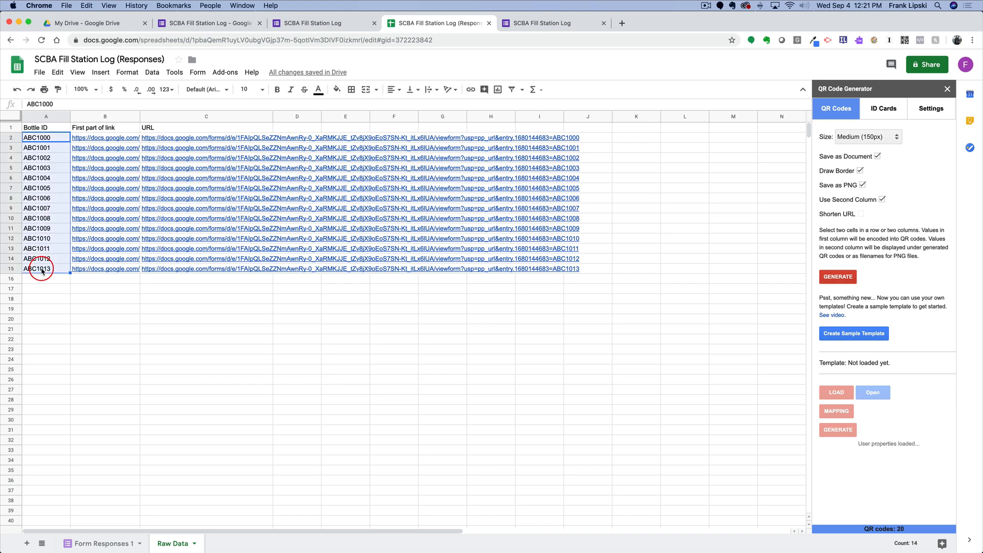
right_click(44, 219)
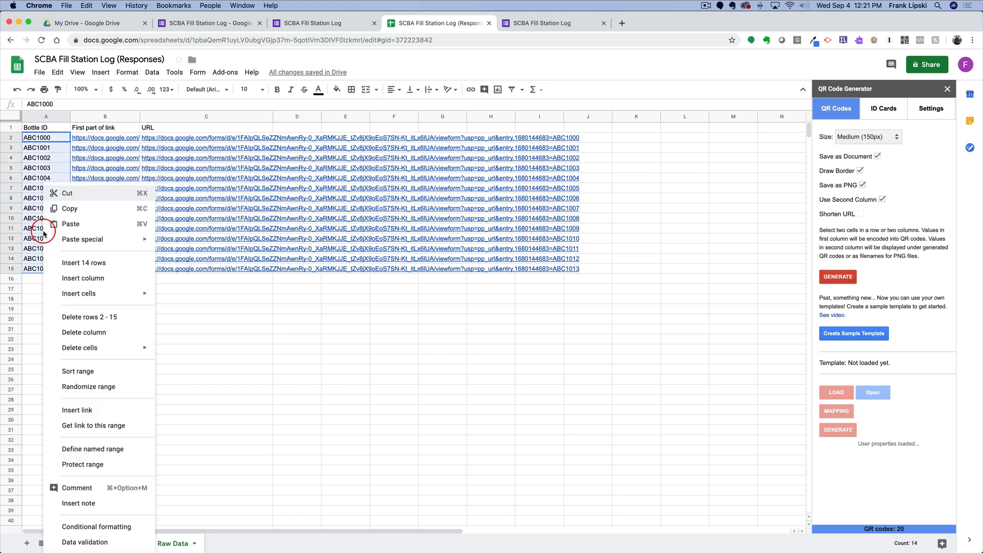
left_click(66, 209)
left_click(302, 128)
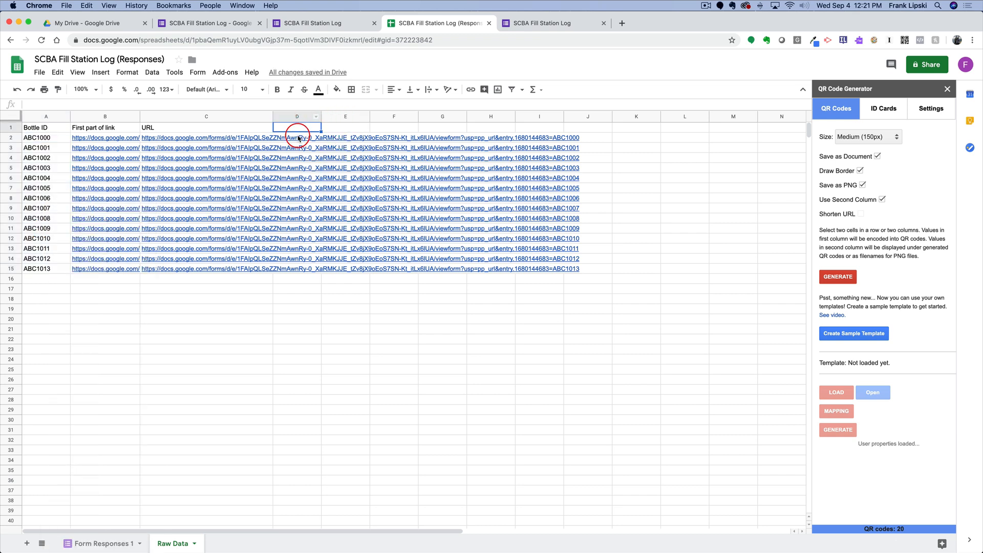
left_click(299, 138)
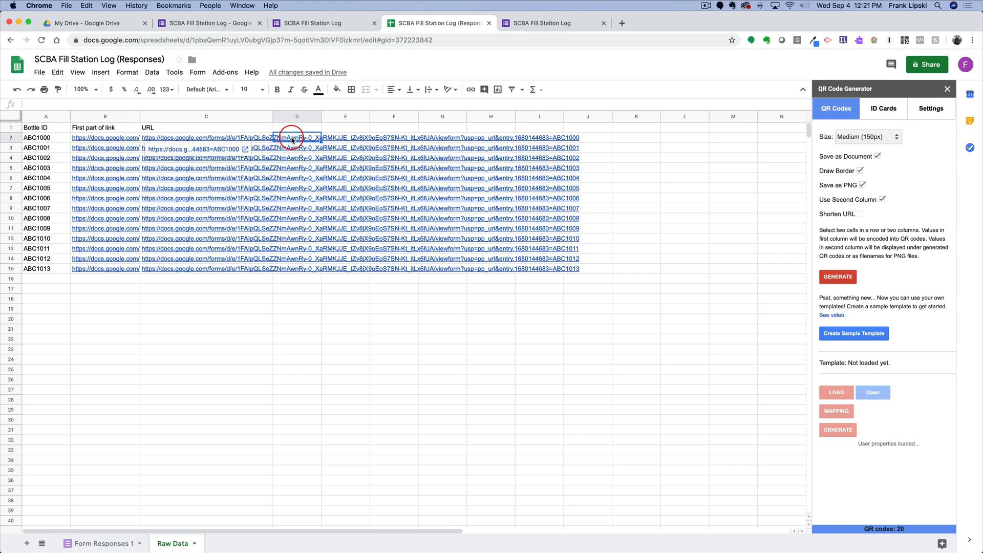
right_click(292, 140)
left_click(318, 179)
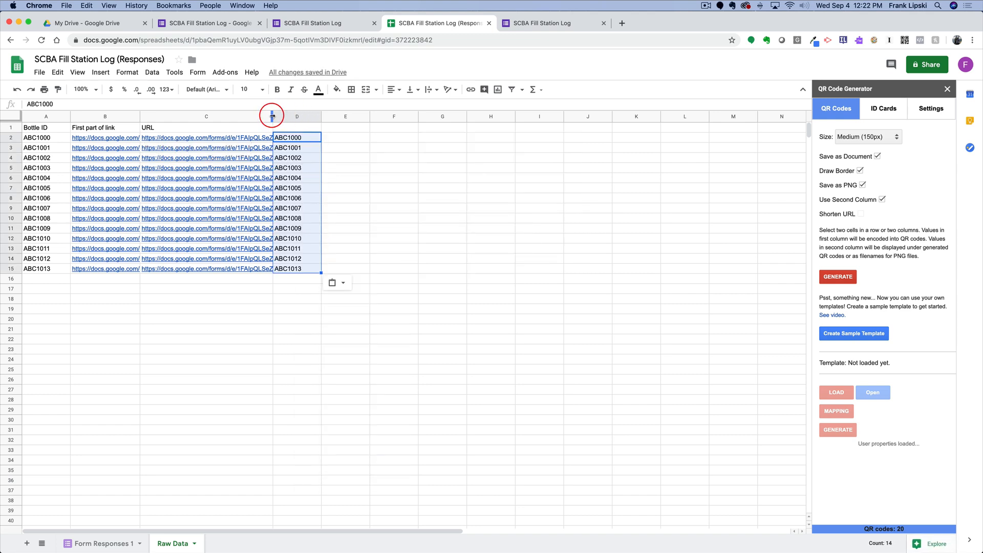
mouse_move(273, 116)
left_mouse_down()
mouse_move(401, 116)
mouse_move(261, 128)
left_mouse_up()
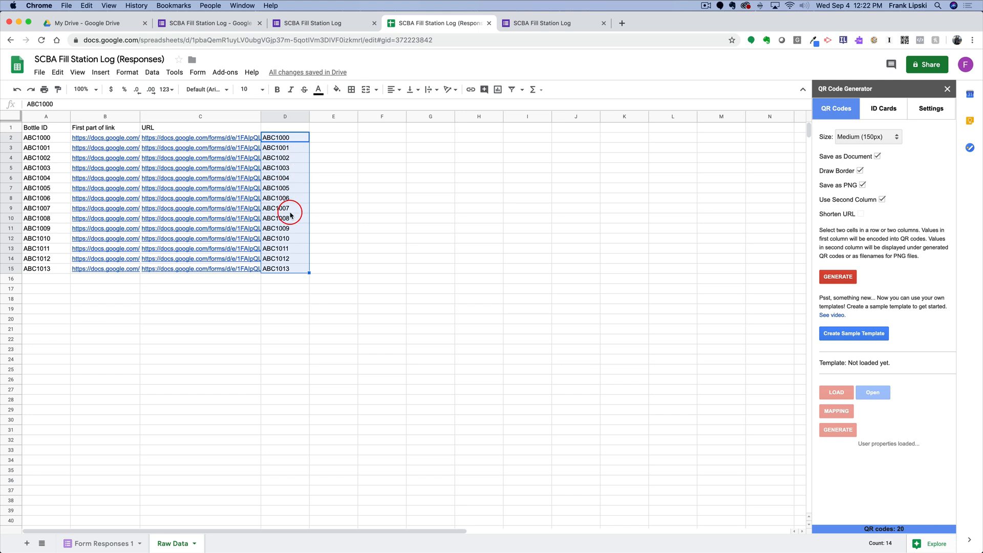
left_click(378, 208)
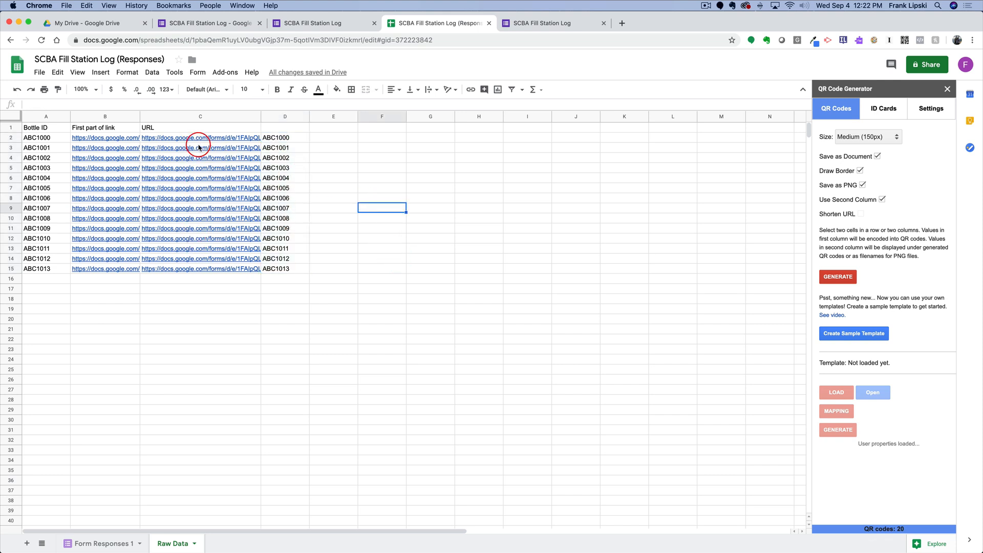
- Generate QR codes from C2:D15, using the URLs as content and the bottle IDs as labels
left_click(295, 270)
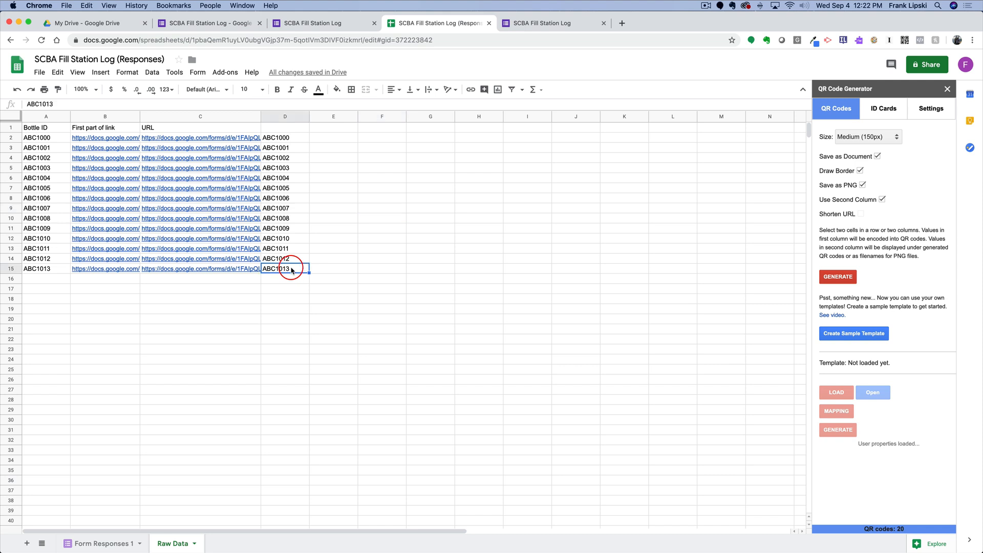
left_click(177, 137, "shift")
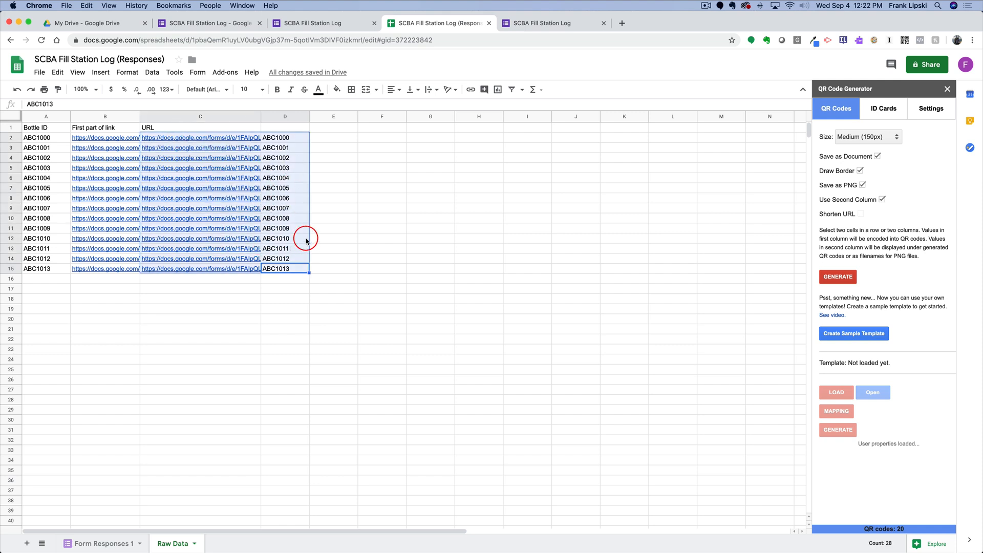
left_click(837, 279)
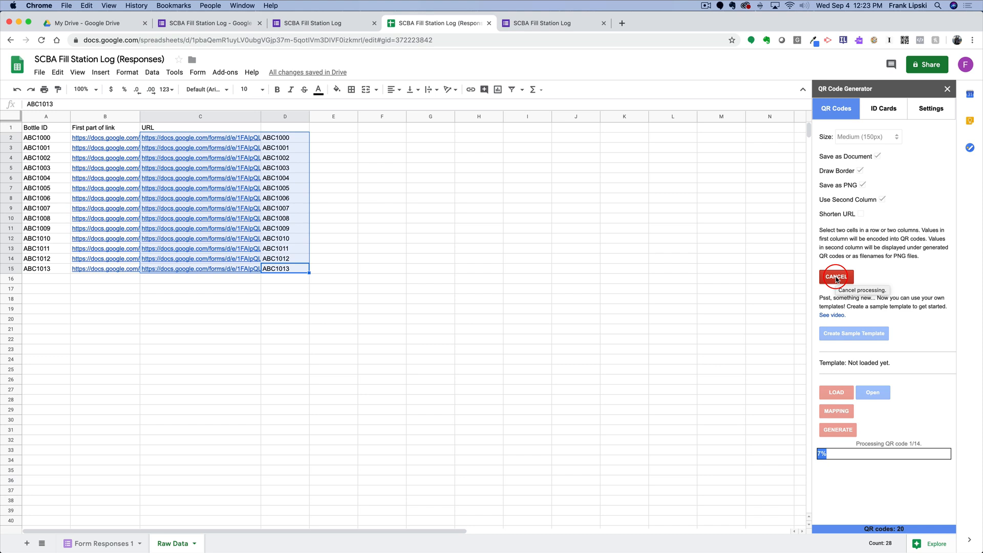
left_click(836, 277)
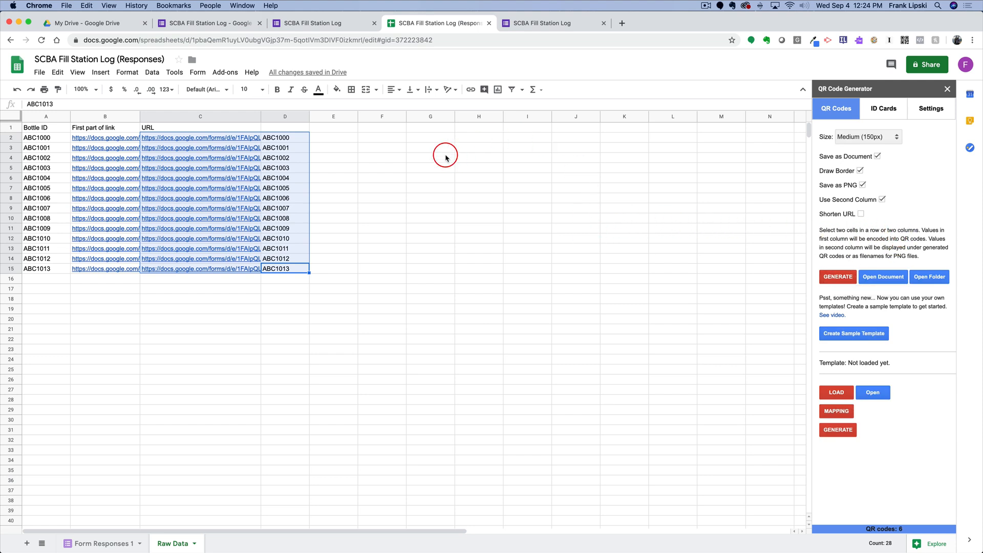
- Switch to Google Drive and preview the QR code images for bottles ABC1013, ABC1012 and ABC1011
left_click(78, 24)
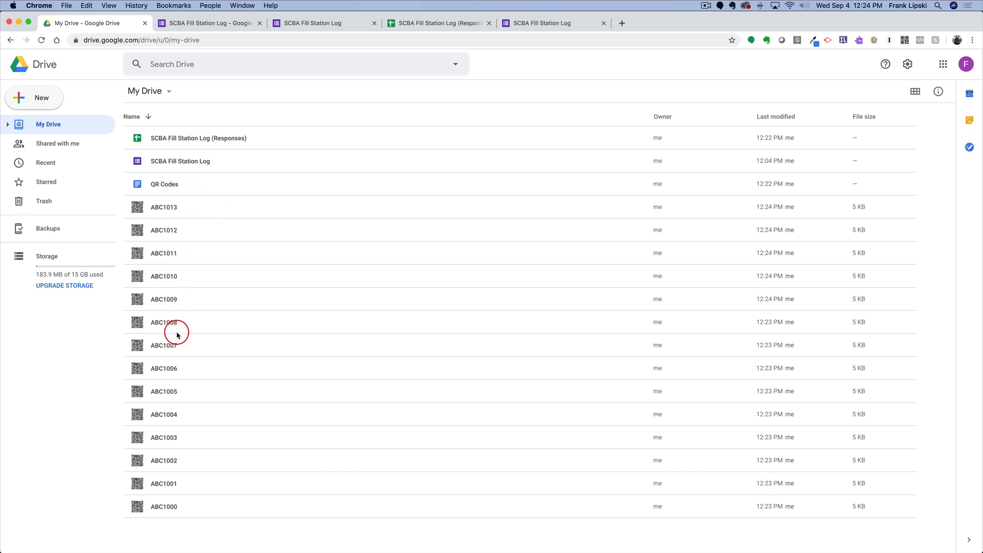
left_click(162, 212)
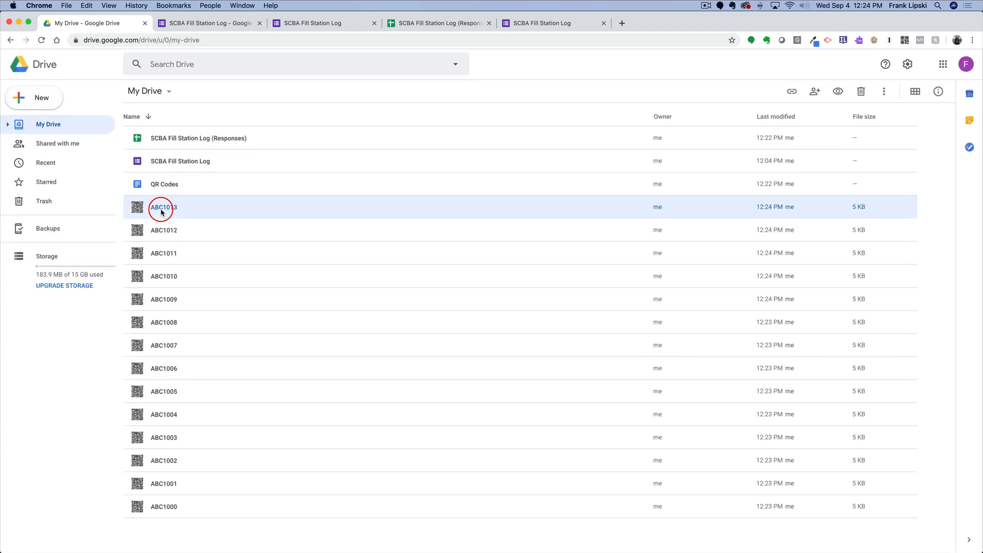
double_click(162, 212)
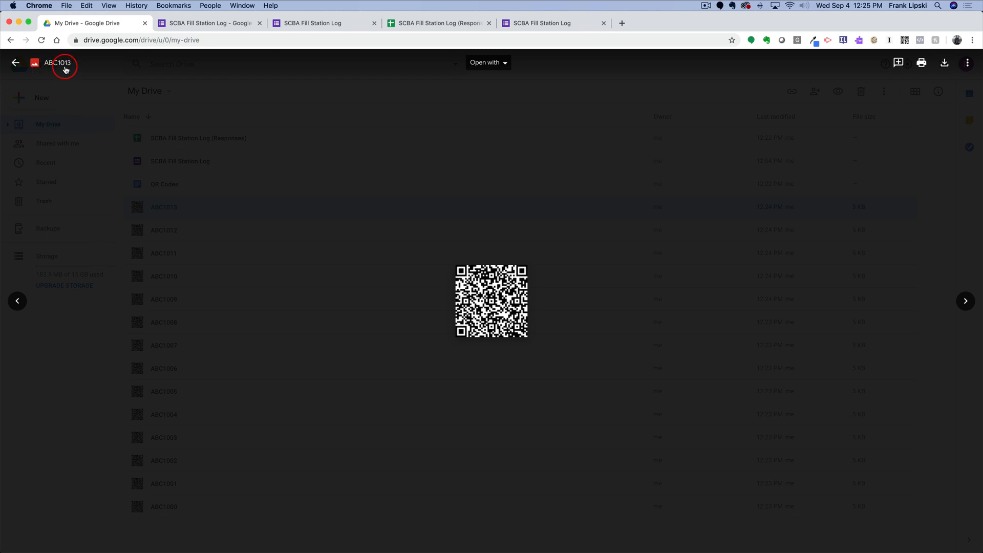
left_click(966, 302)
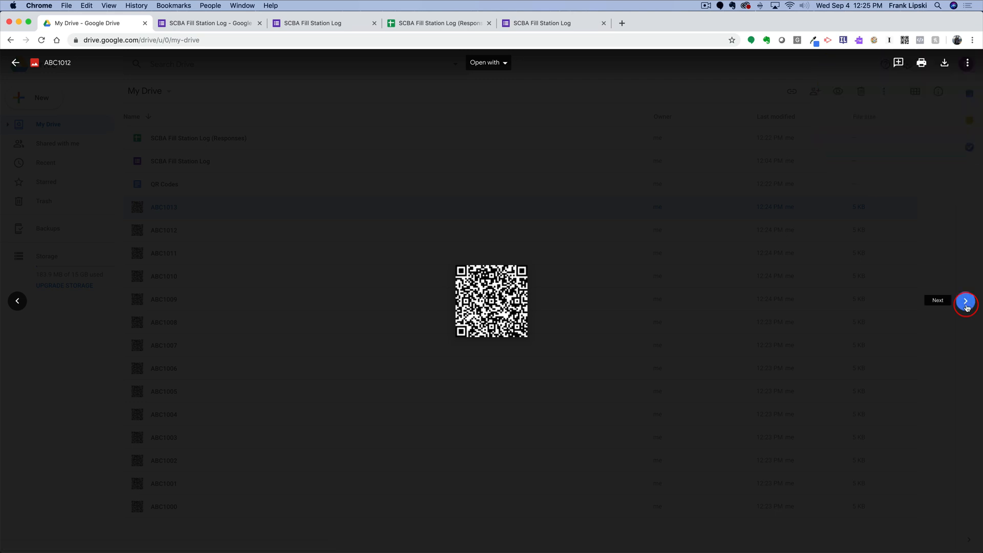
left_click(966, 303)
left_click(14, 63)
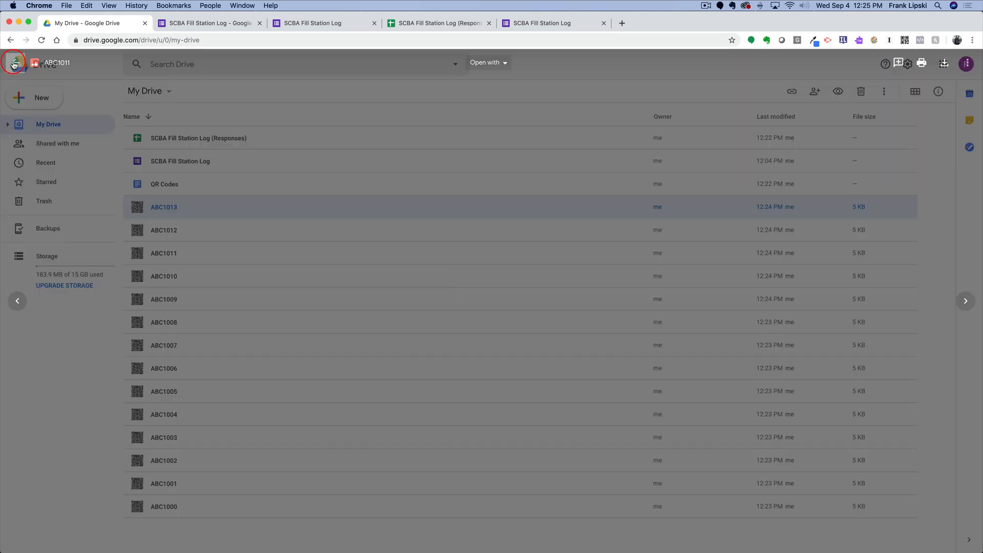
- Open the QR Codes document from Drive to review the labelled codes, and return to the SCBA Fill Station Log responses spreadsheet
left_click(209, 187)
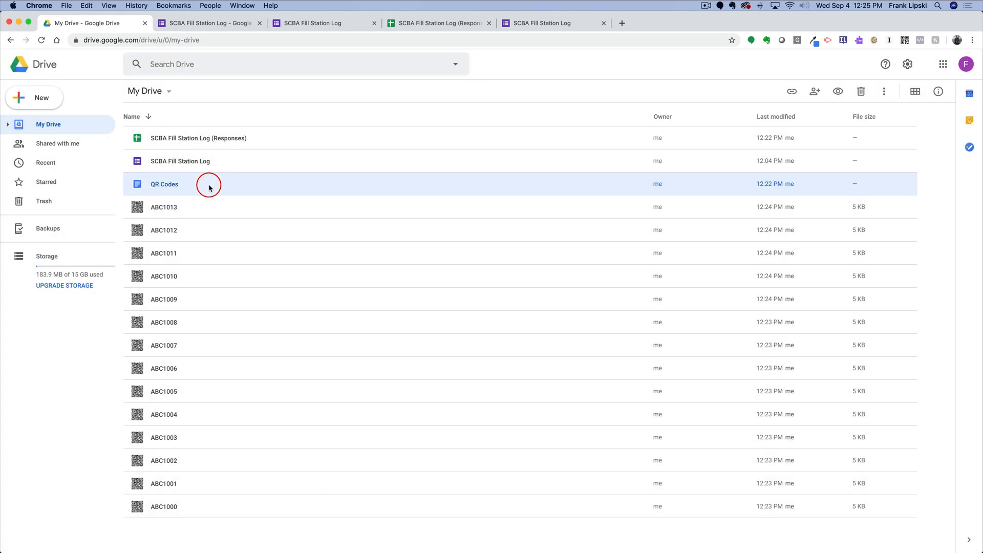
double_click(209, 187)
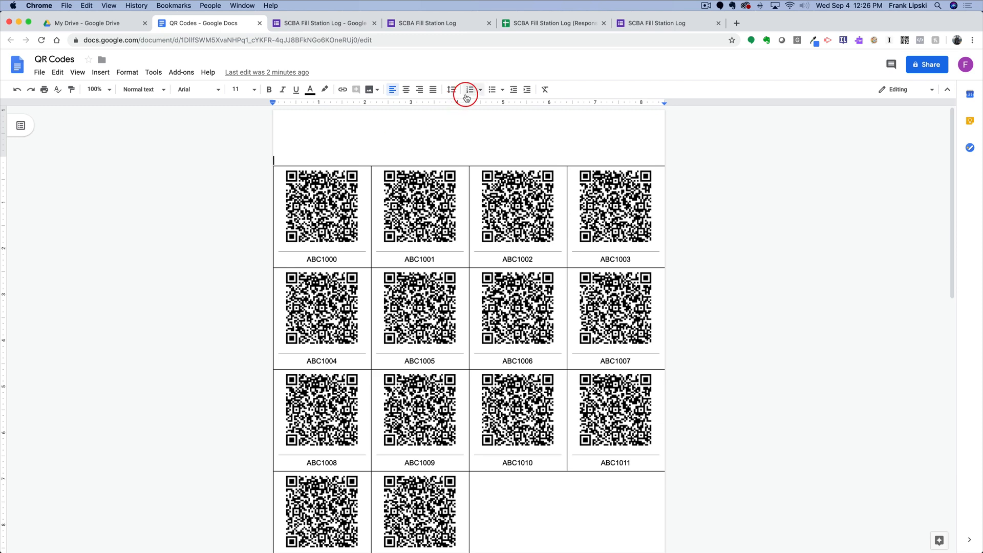
left_click(535, 27)
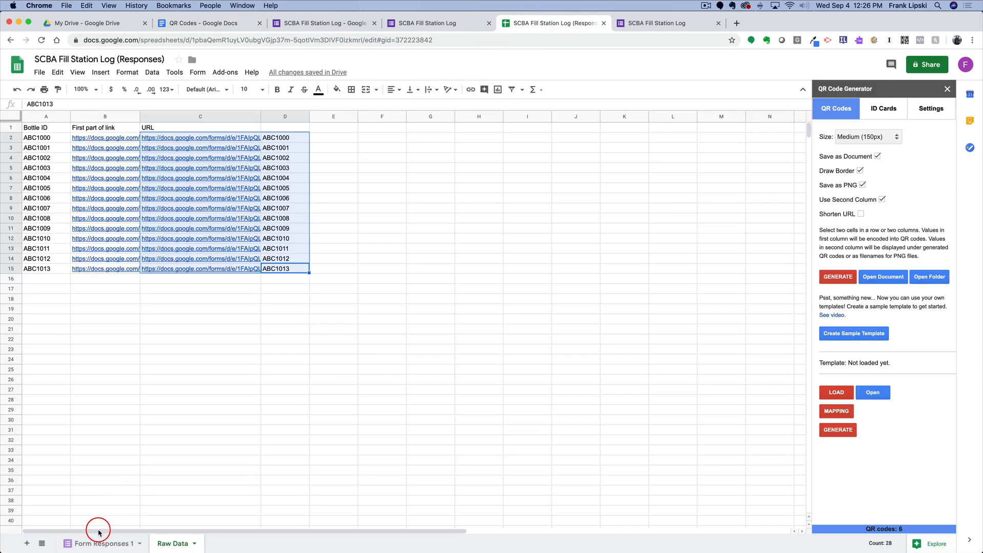
- Review the Form Responses 1 sheet, and temporarily widen the URL column on Raw Data to inspect the full pre-filled links
left_click(93, 544)
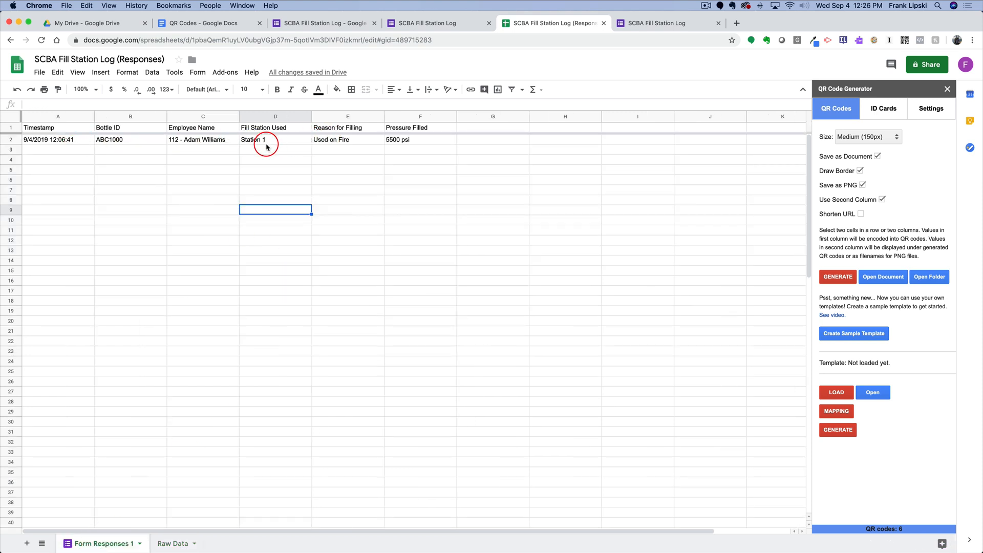
left_click(174, 542)
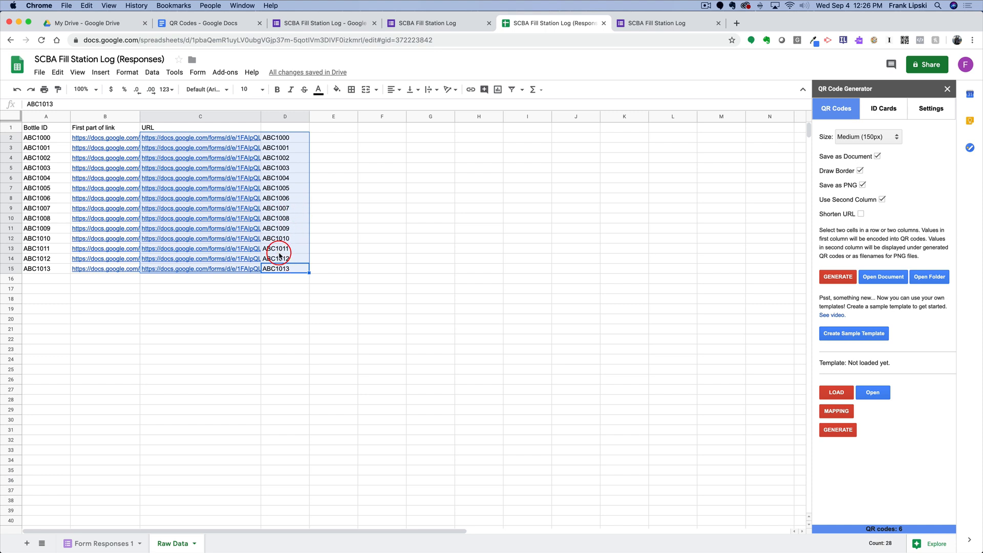
left_click_drag(260, 116, 688, 118)
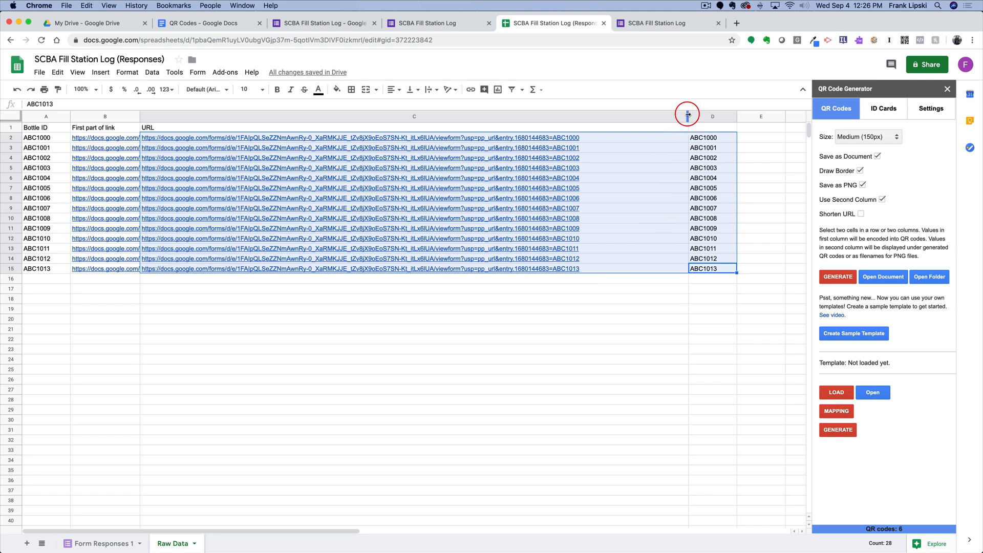
left_click_drag(687, 114, 262, 128)
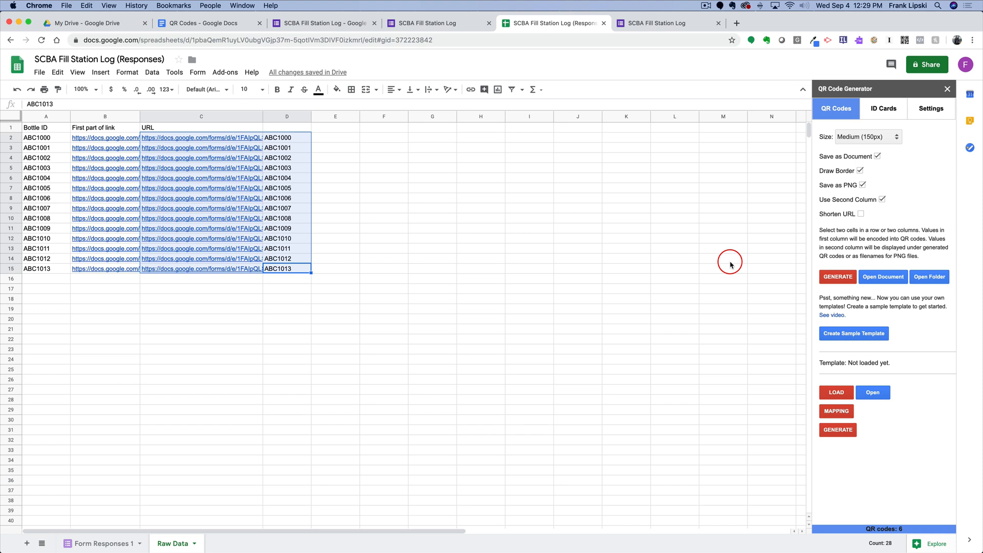
- Review the QR Code Generator settings for output, URL shortening and code purchases, and return to the QR code generation options
left_click(917, 111)
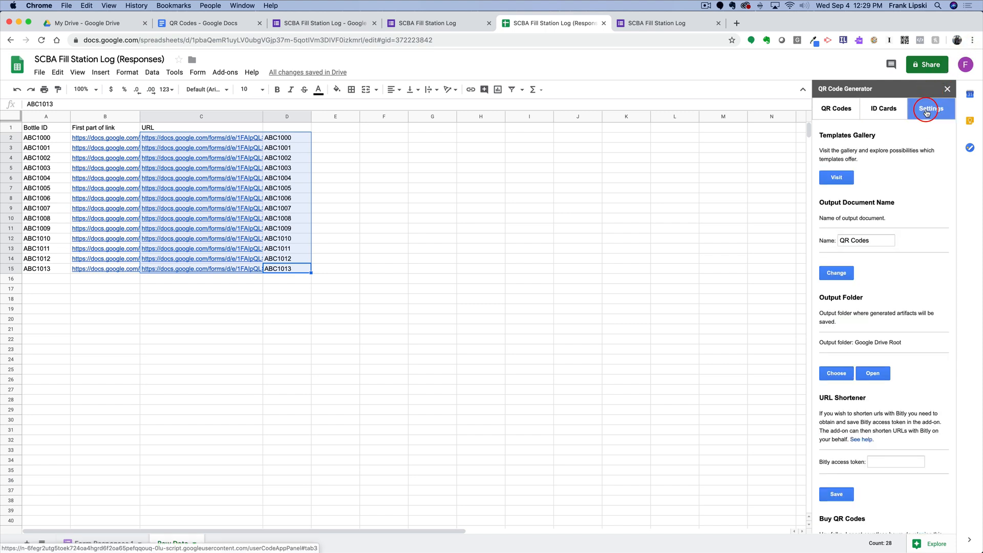
scroll(896, 292, "down", 3)
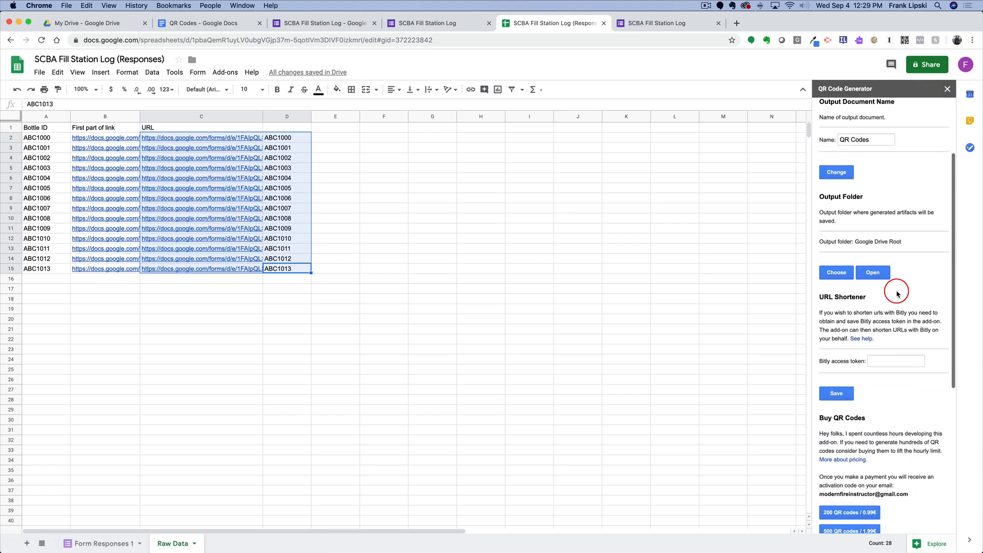
scroll(896, 293, "down", 3)
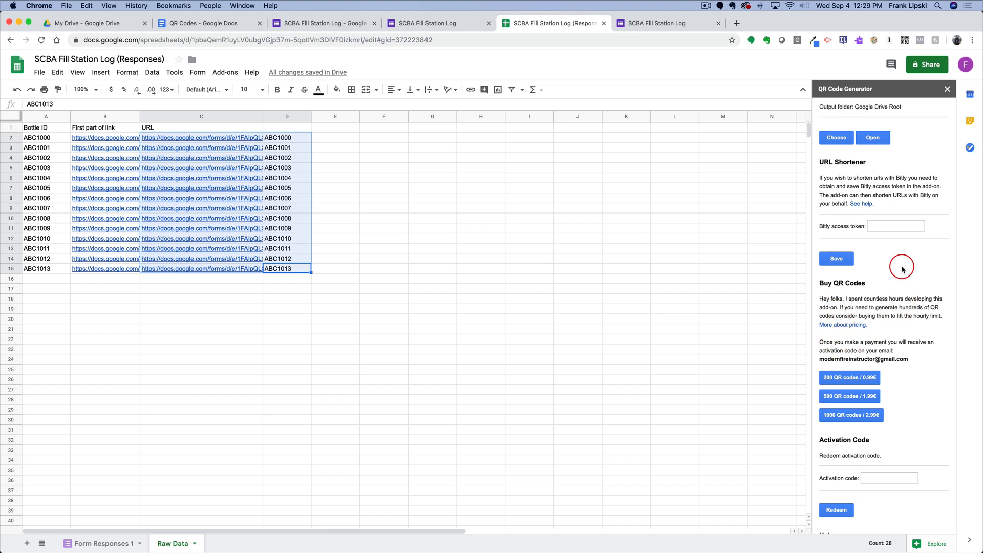
scroll(902, 268, "up", 6)
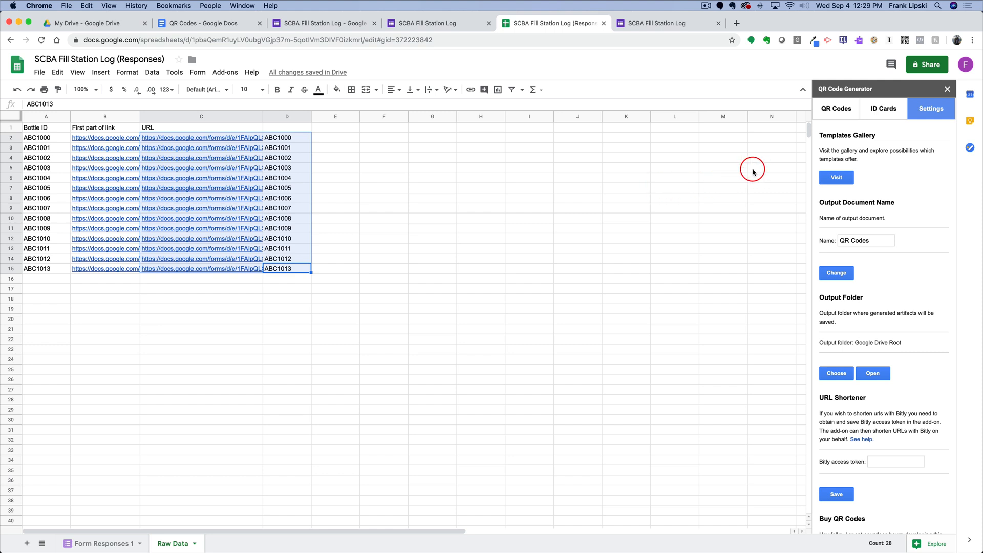
left_click(826, 114)
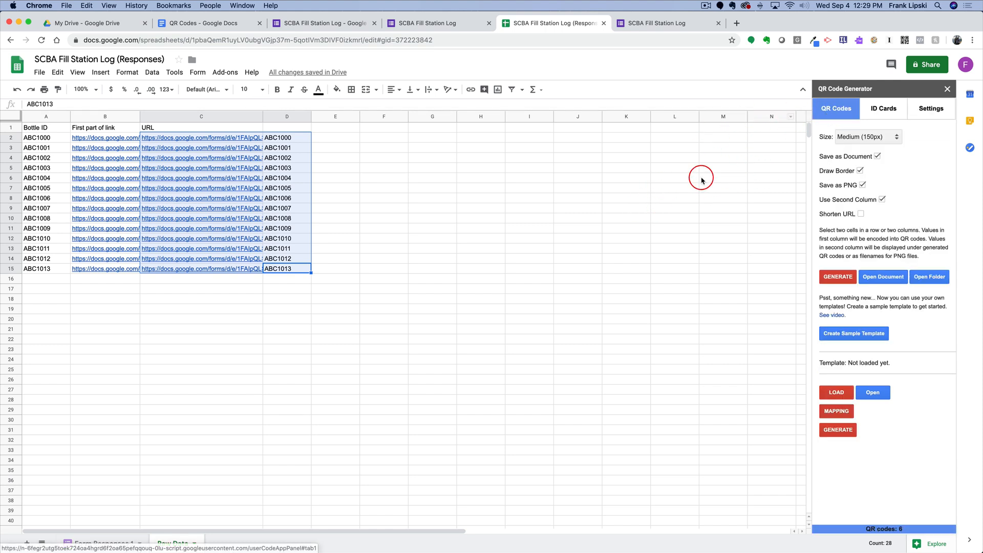